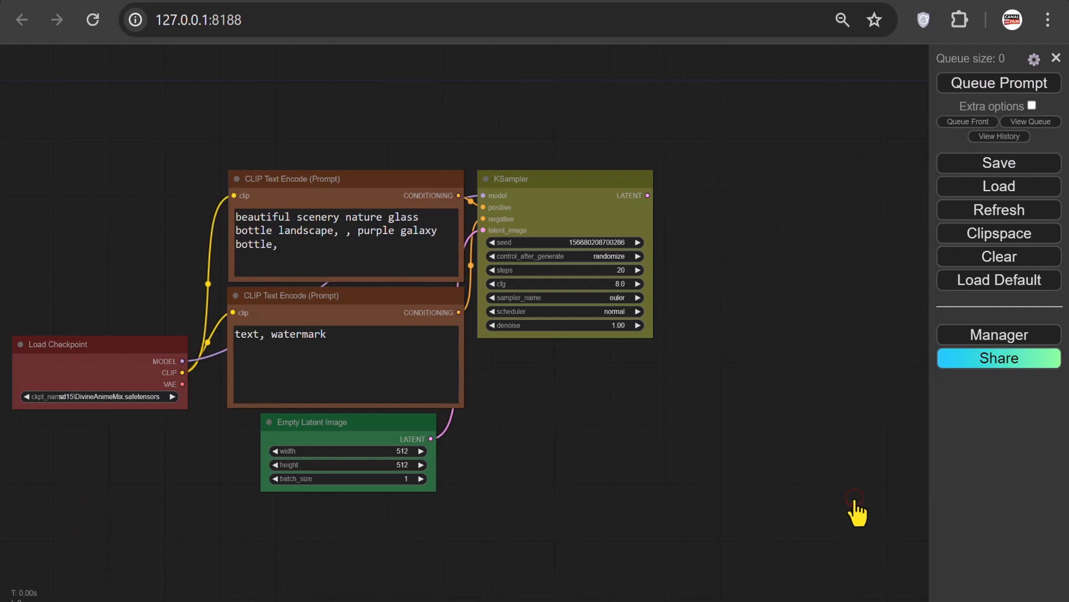
# Replace the Empty Latent Image node with a StableCascade_EmptyLatentImage node feeding KSampler's latent_image input, placed below the prompt nodes.
pyautogui.click(378, 424)
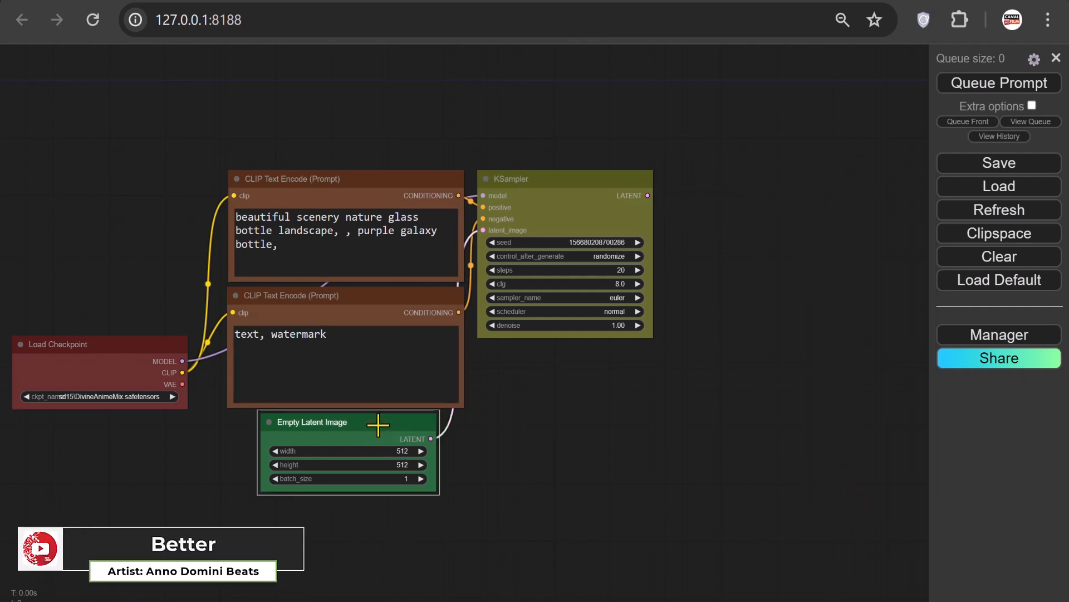
pyautogui.press('Delete')
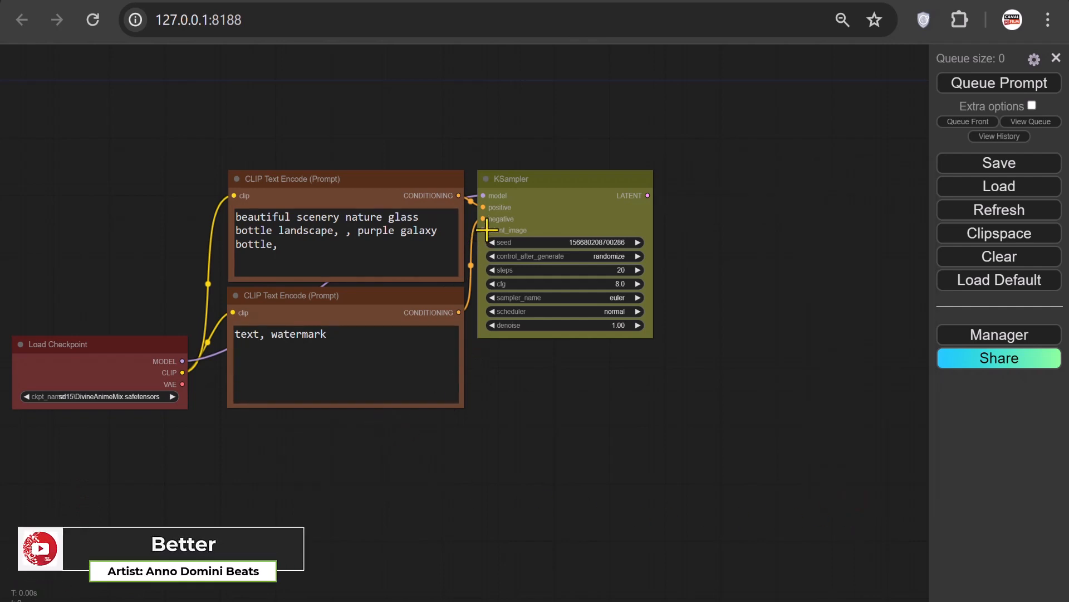
pyautogui.moveTo(483, 230); pyautogui.dragTo(428, 440)
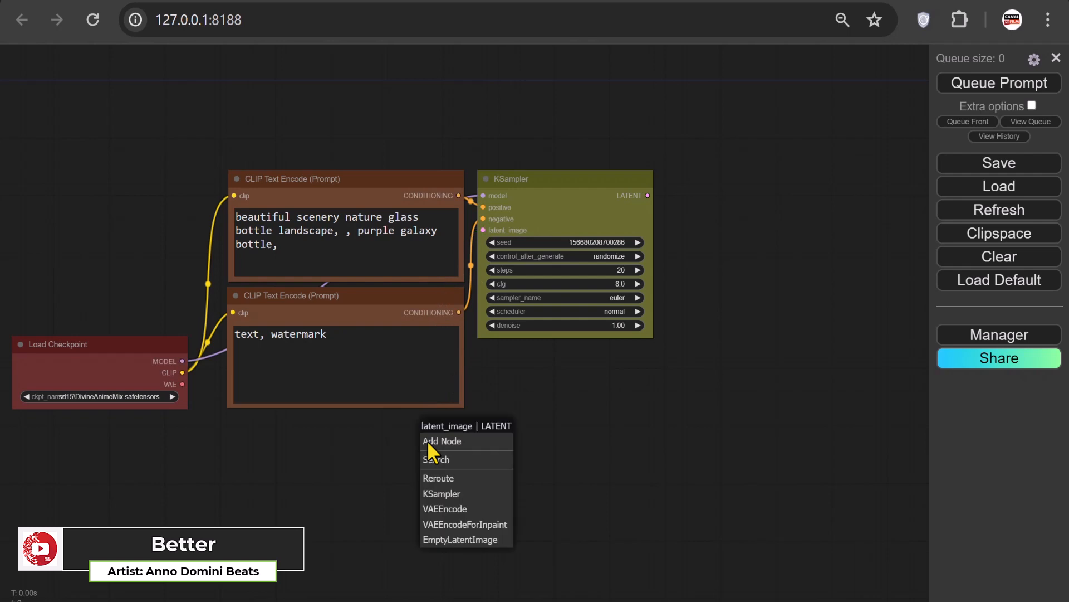
pyautogui.click(431, 459)
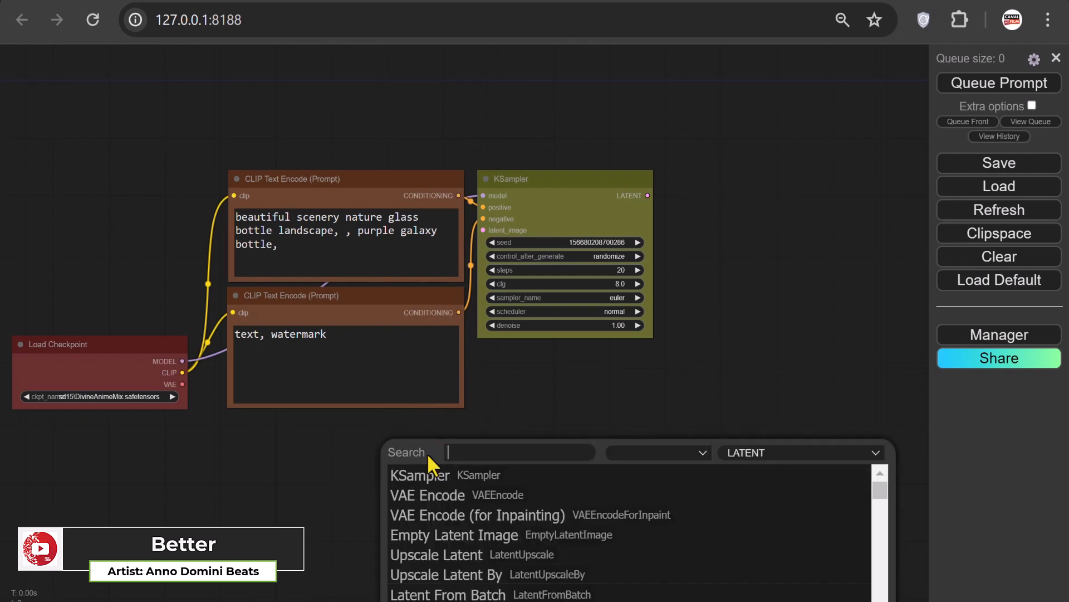
pyautogui.write('stablec')
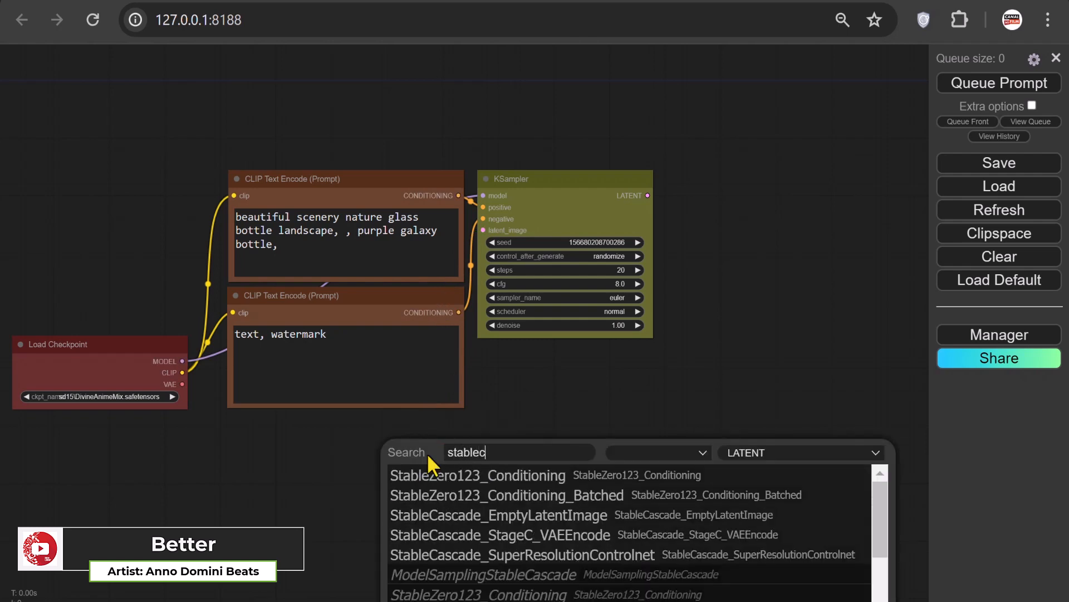
pyautogui.write('ascade')
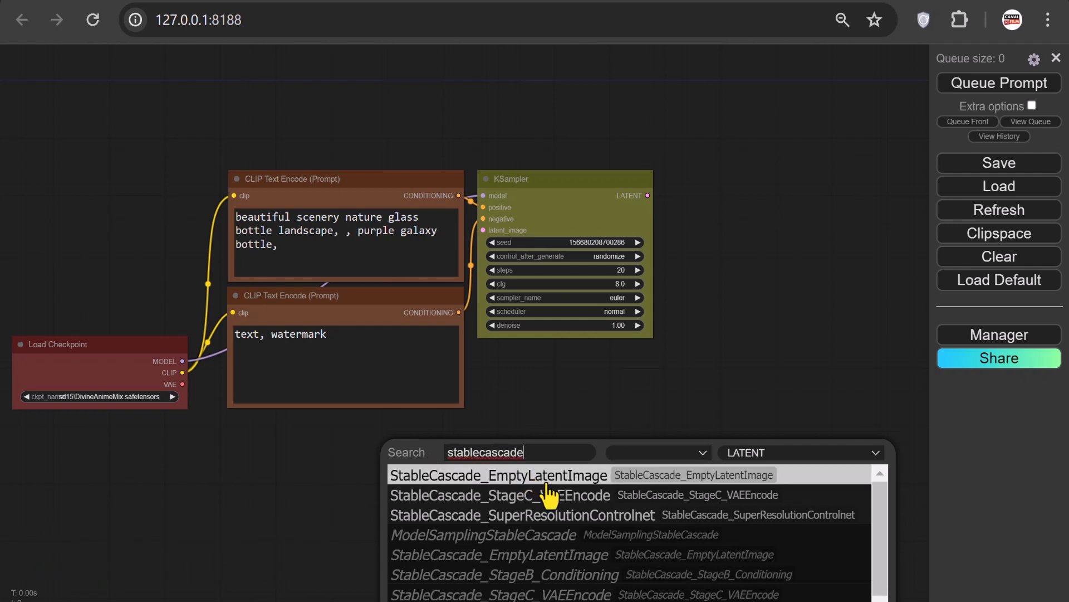
pyautogui.click(569, 477)
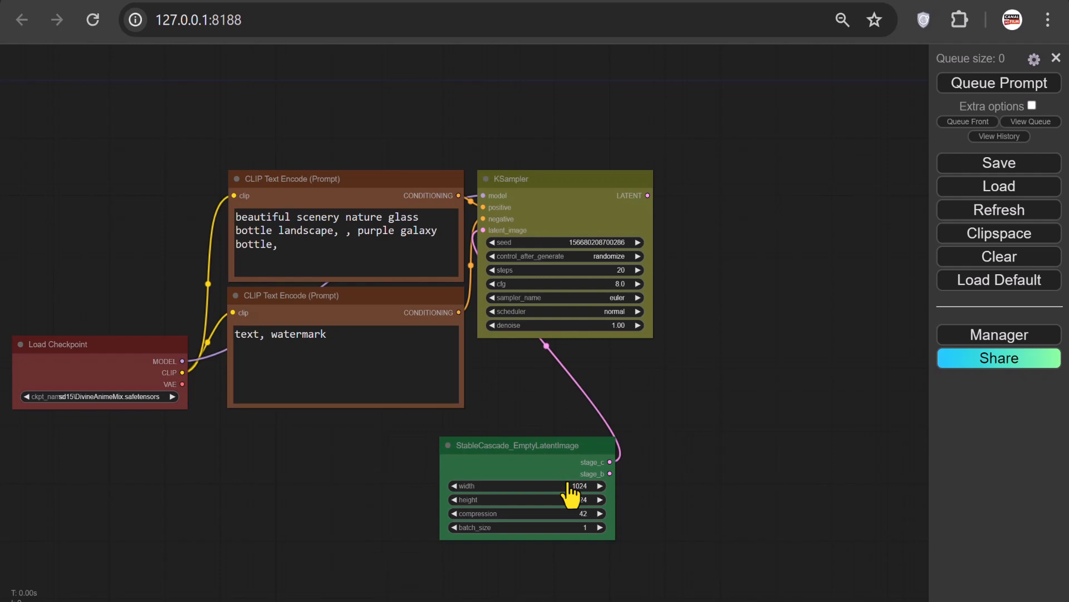
pyautogui.moveTo(571, 444); pyautogui.dragTo(434, 437)
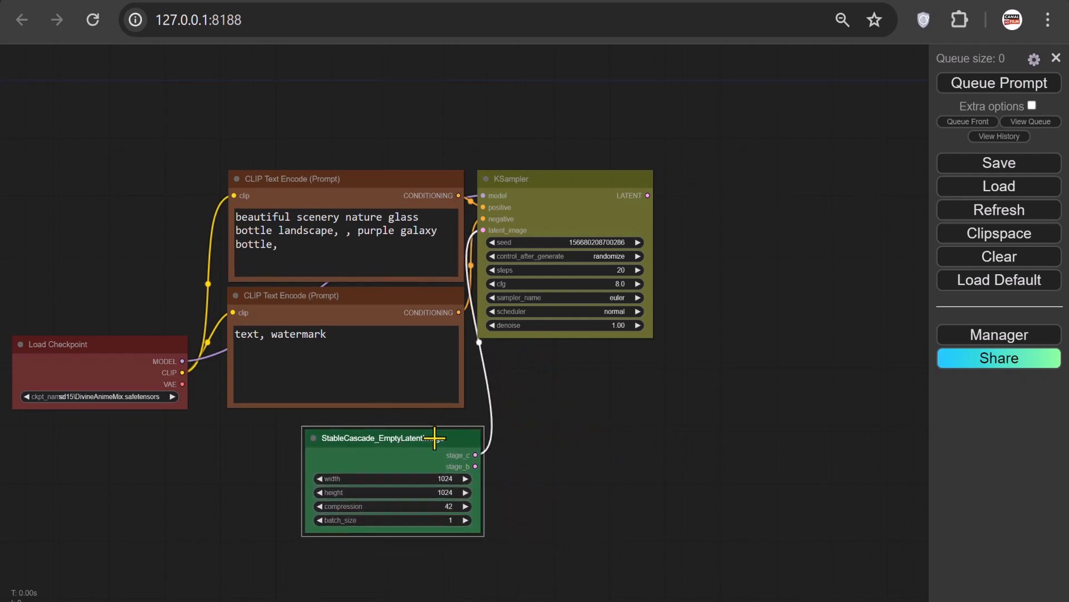
# Move the Load Checkpoint node up beside the prompt nodes and add a group stretched around the whole workflow.
pyautogui.moveTo(209, 456); pyautogui.dragTo(337, 468)
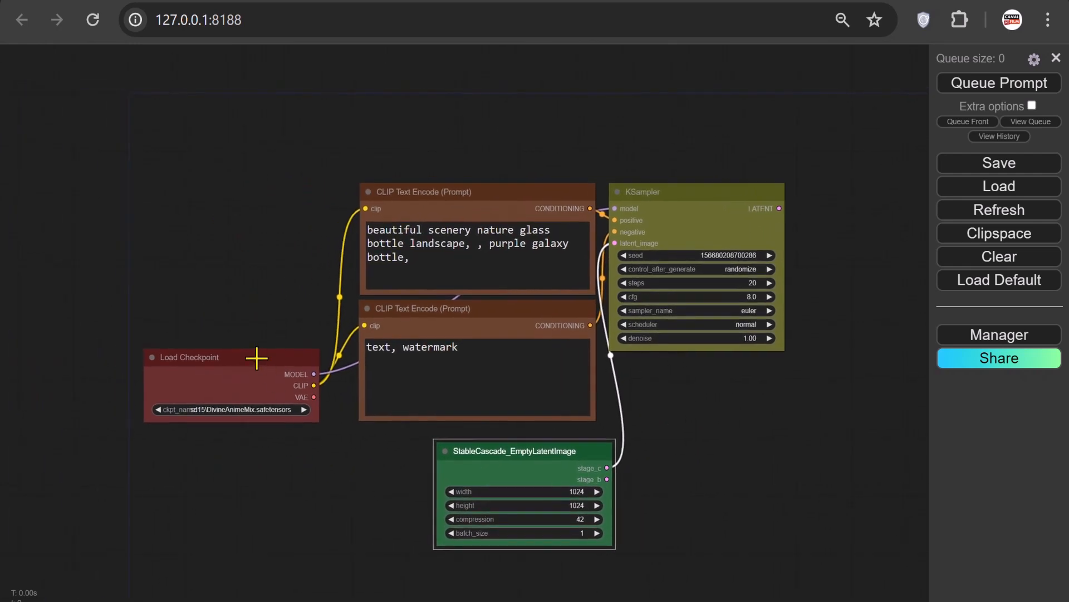
pyautogui.moveTo(256, 357); pyautogui.dragTo(258, 236)
pyautogui.rightClick(133, 154)
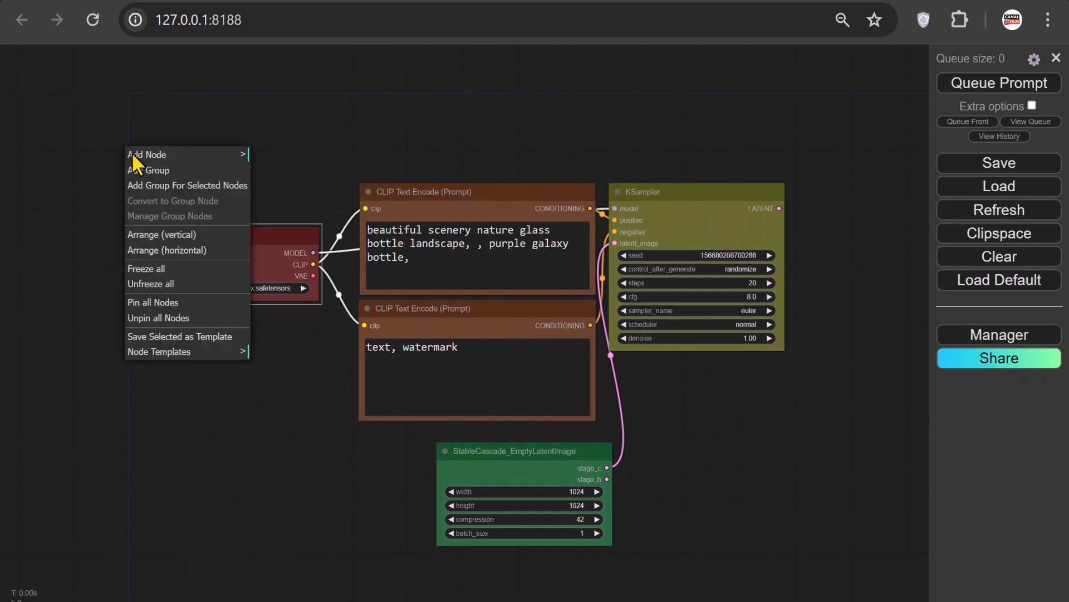
pyautogui.click(153, 170)
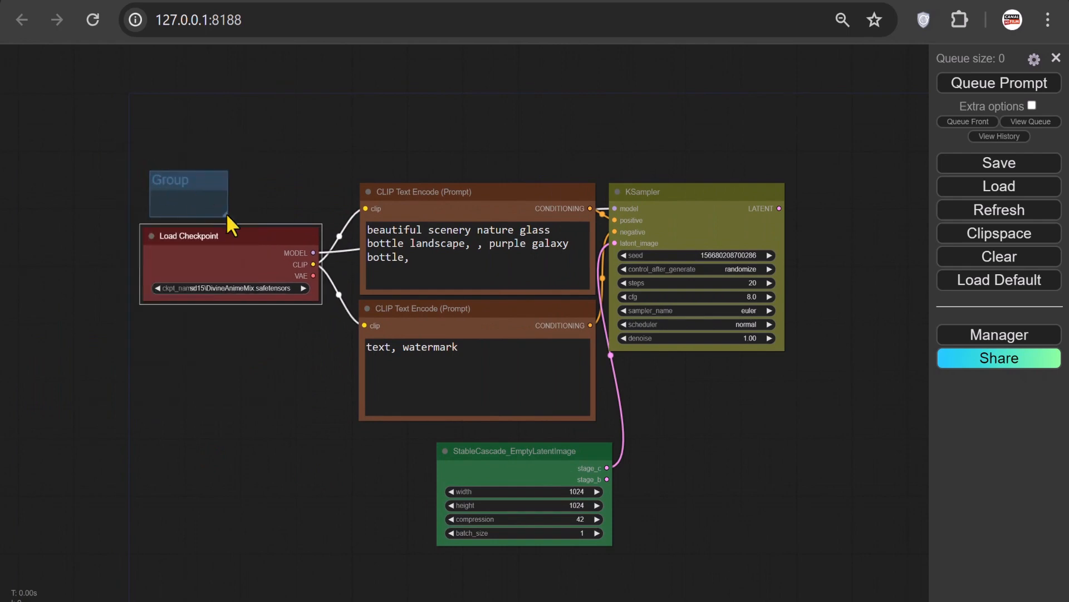
pyautogui.moveTo(226, 213); pyautogui.dragTo(807, 568)
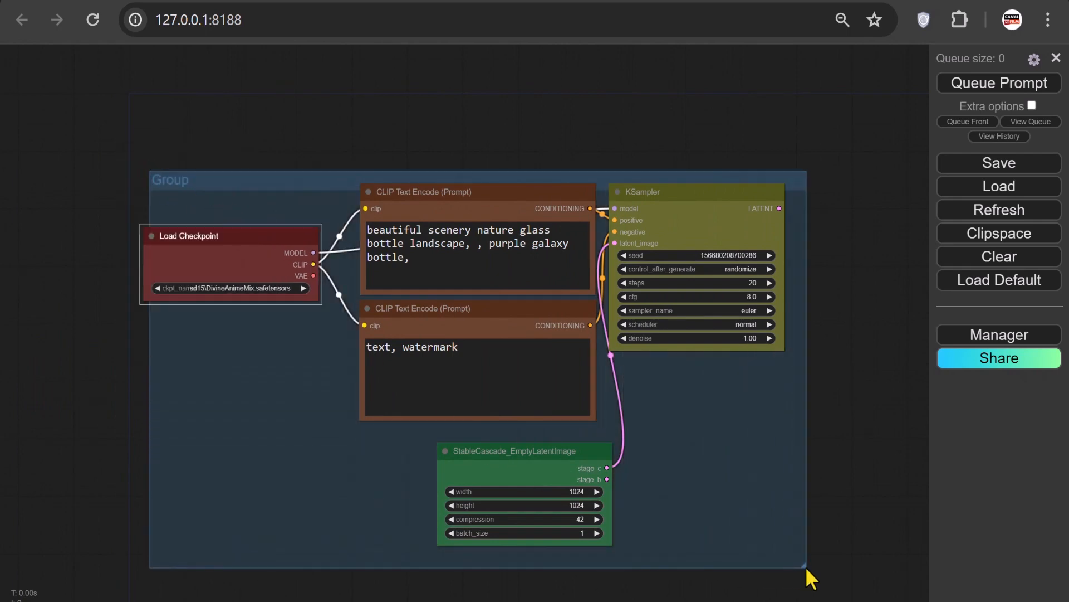
# Add a Note node below Load Checkpoint inside the group and enlarge it to hold several lines of text.
pyautogui.rightClick(161, 342)
pyautogui.click(168, 342)
pyautogui.click(291, 342)
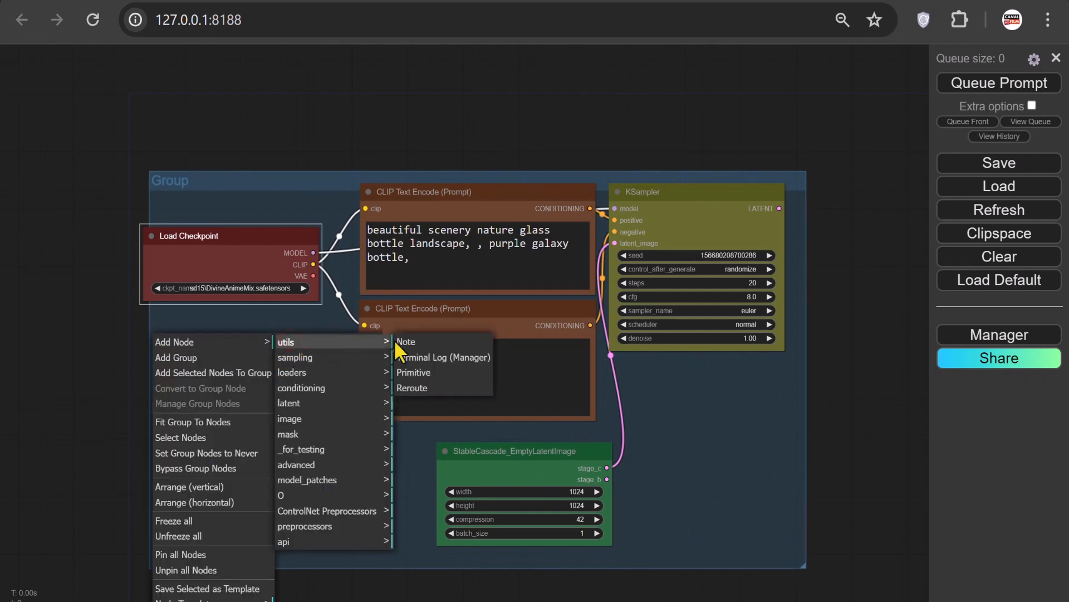
pyautogui.click(403, 342)
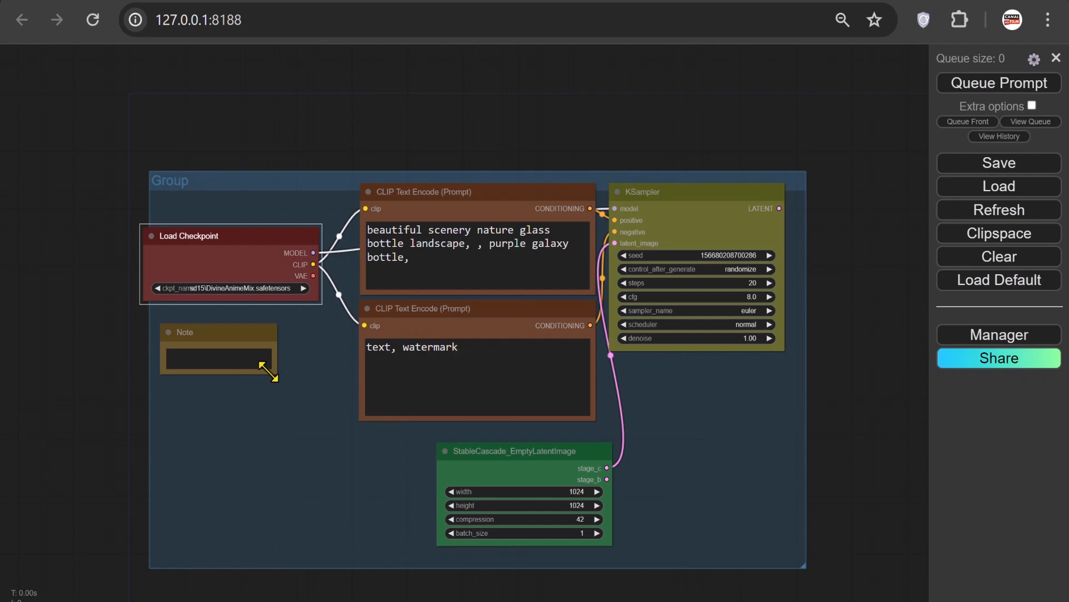
pyautogui.moveTo(270, 373); pyautogui.dragTo(337, 477)
# Begin the note with "This is stage c, the model generates a low resolution latent, the default compression of 42 means".
pyautogui.click(185, 369)
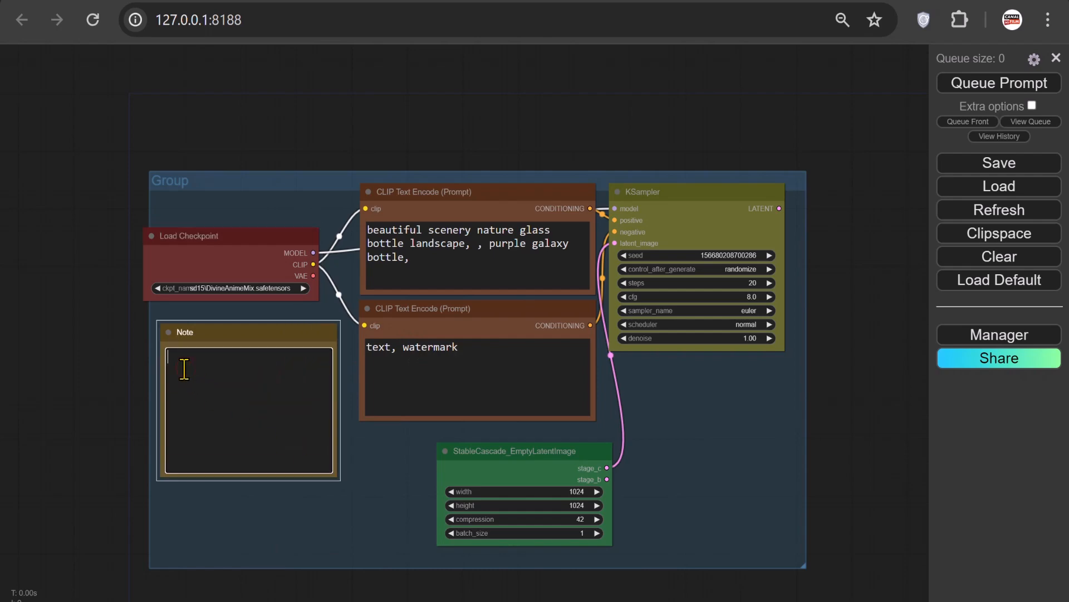
pyautogui.scroll(6, 122, 360)
pyautogui.write('Th')
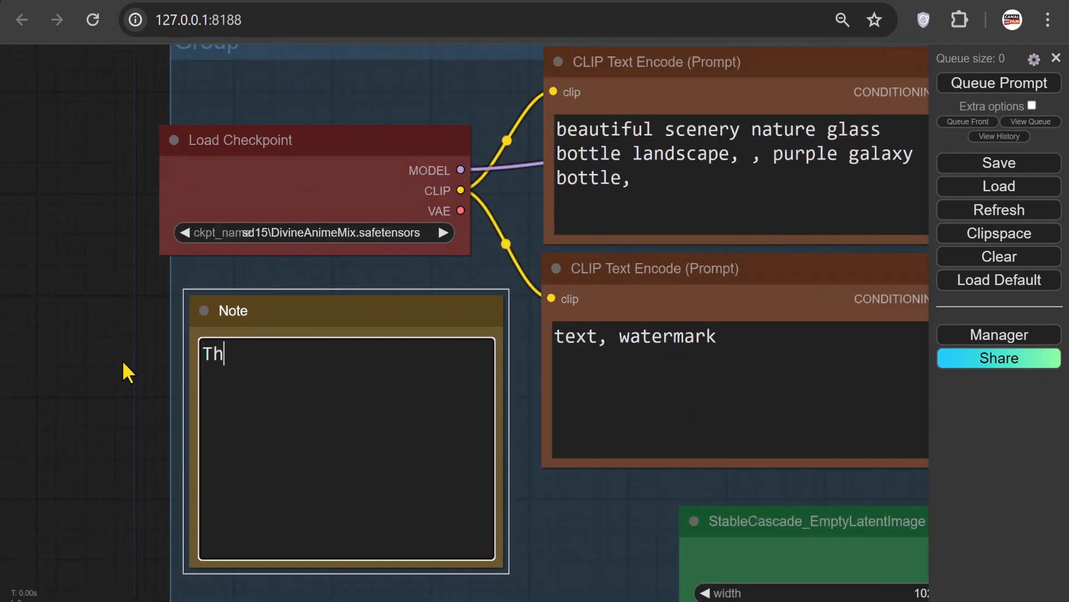
pyautogui.write('is is stage')
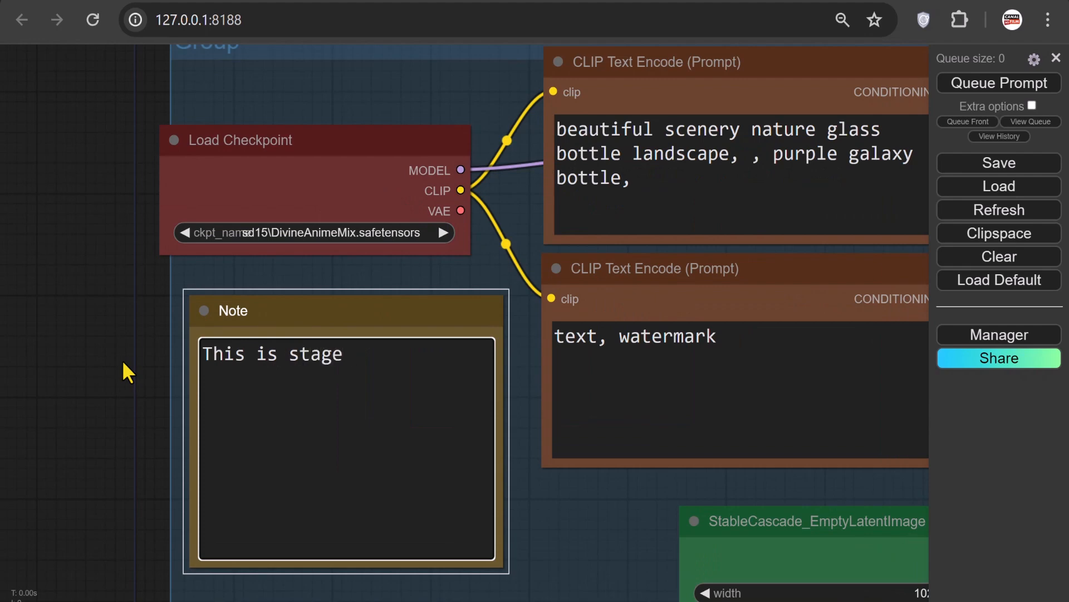
pyautogui.write(' c, the mode')
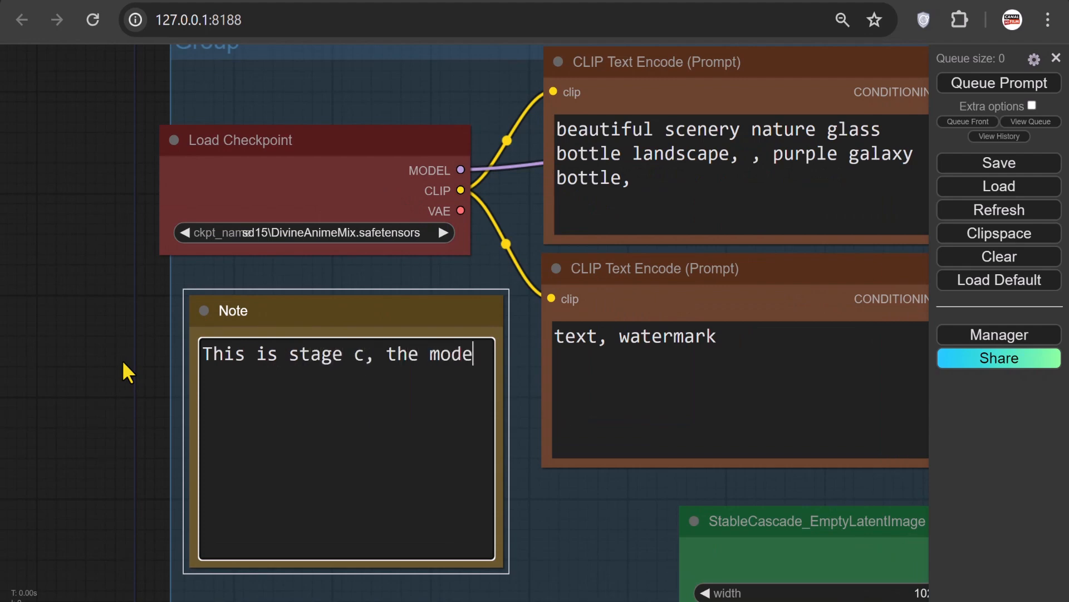
pyautogui.write('l generates')
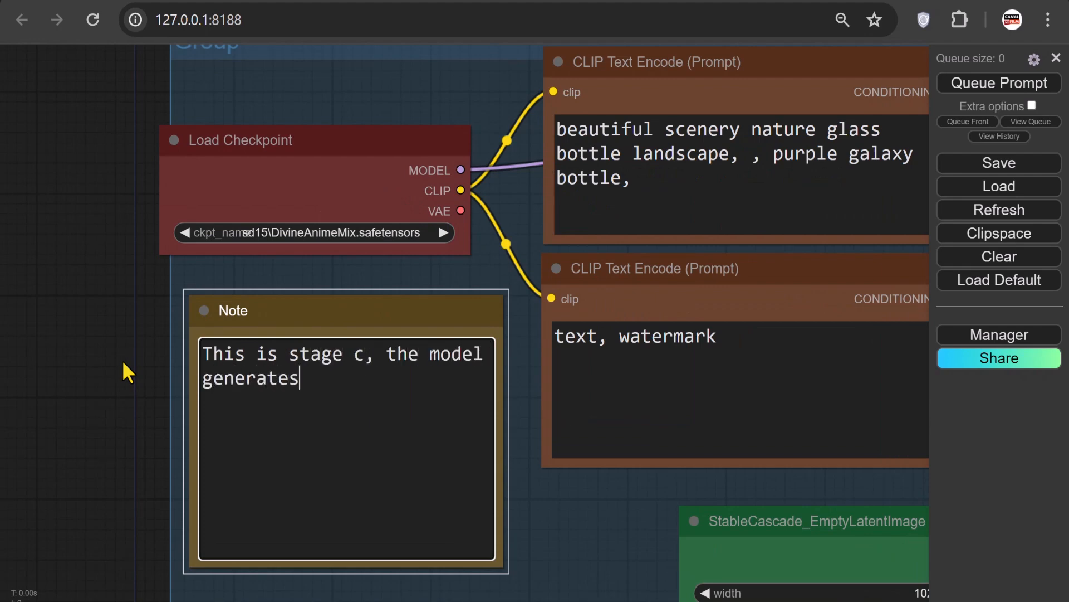
pyautogui.write(' a low res')
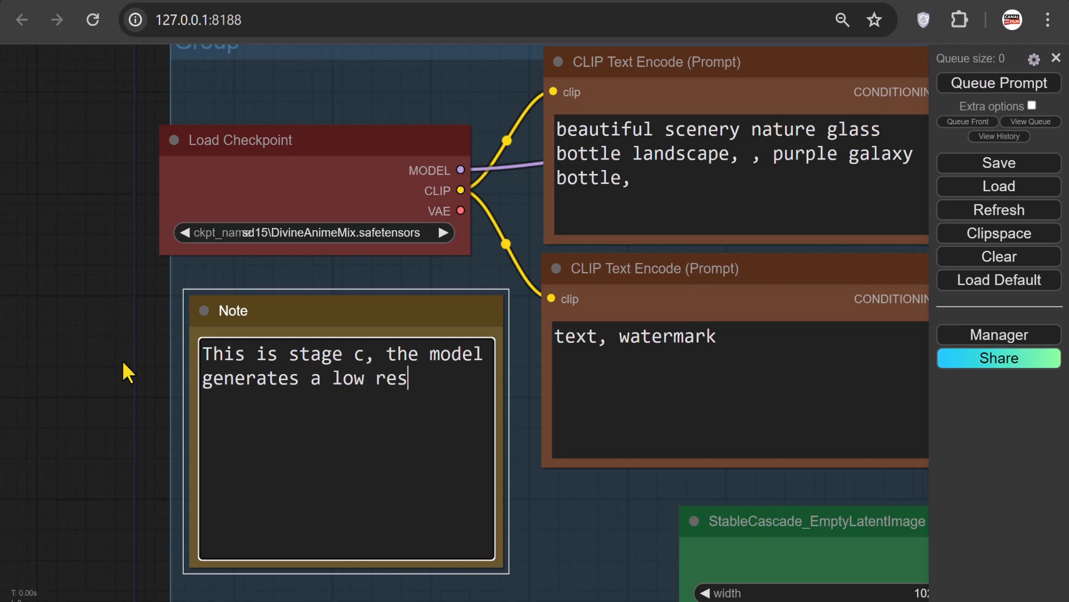
pyautogui.write('olution late')
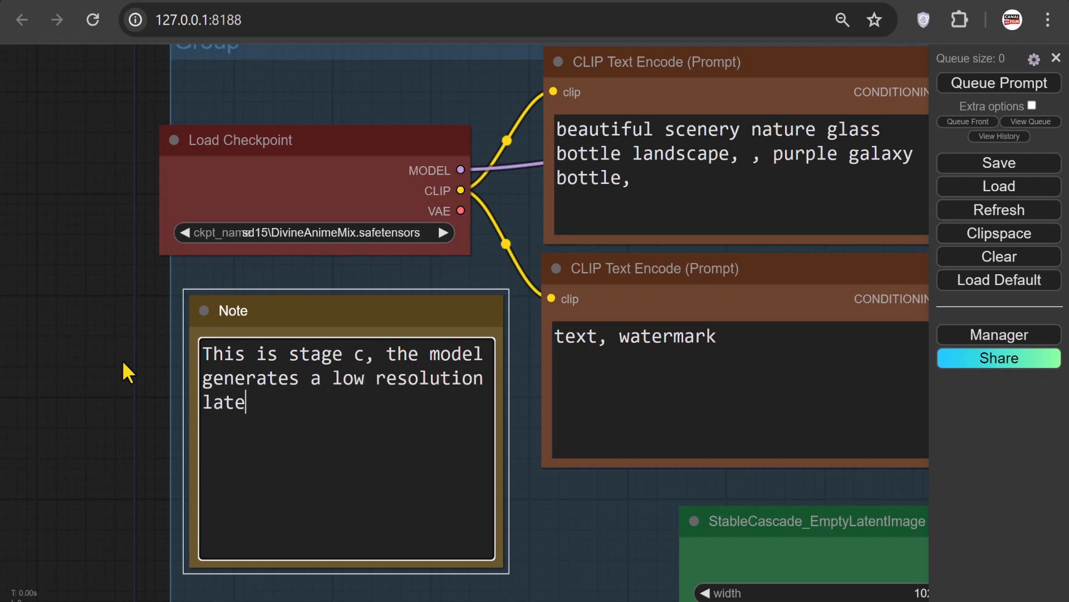
pyautogui.write('nt, the defa')
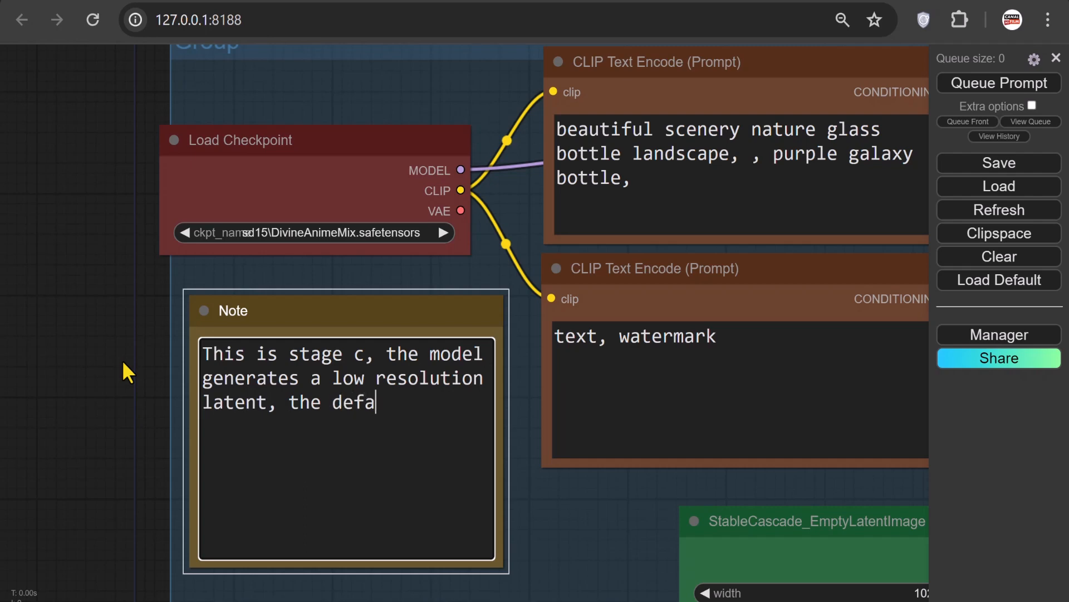
pyautogui.write('ult compr')
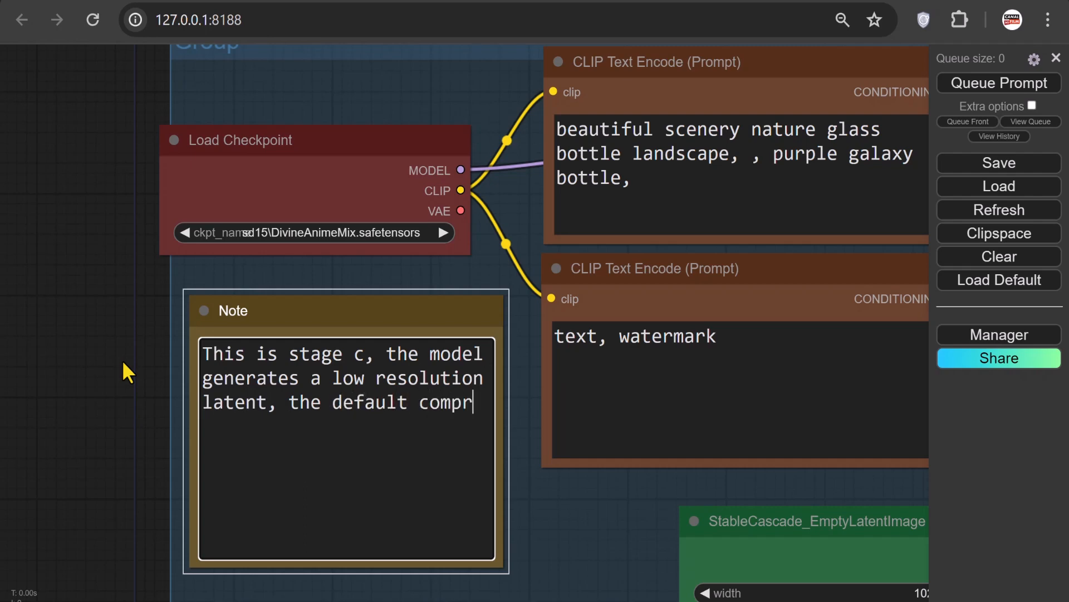
pyautogui.write('ession of 4')
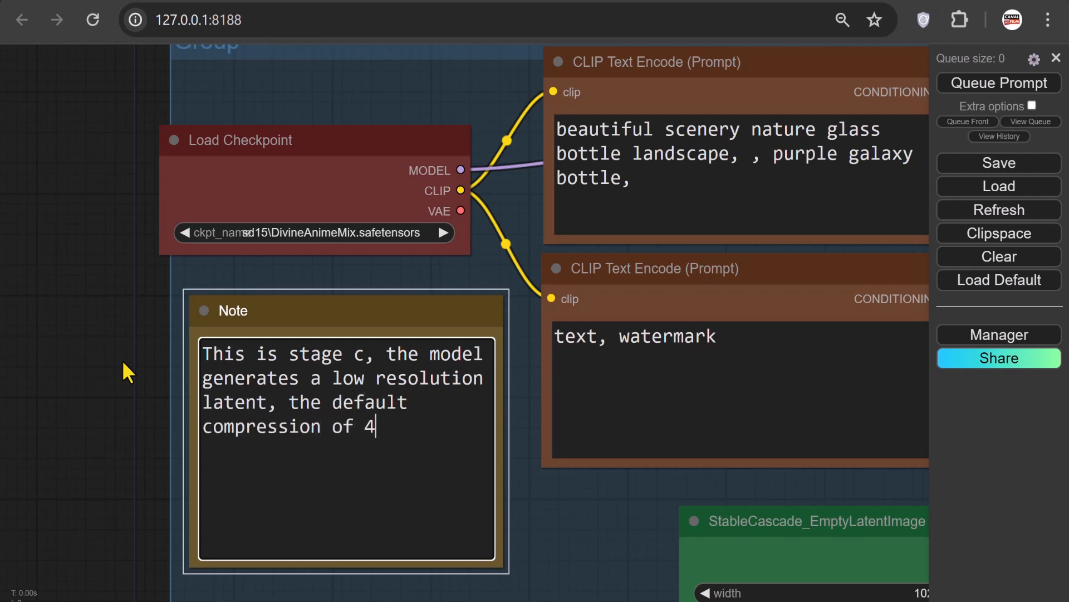
pyautogui.write('2 means ')
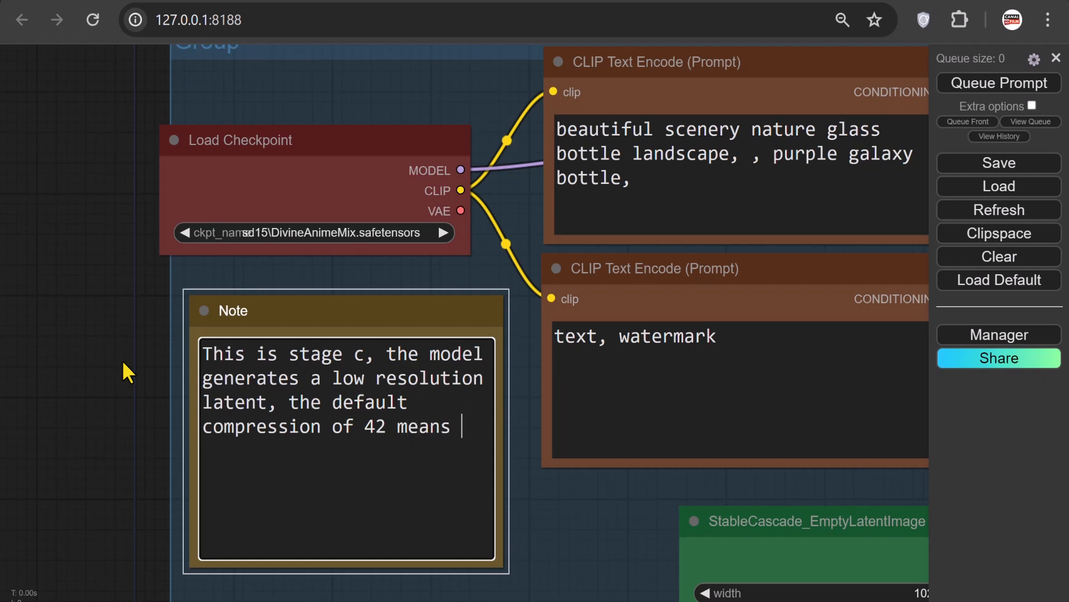
# Finish the note with "that the width and height of the stage c latent are 1024 divided by 42.".
pyautogui.write('that the widt')
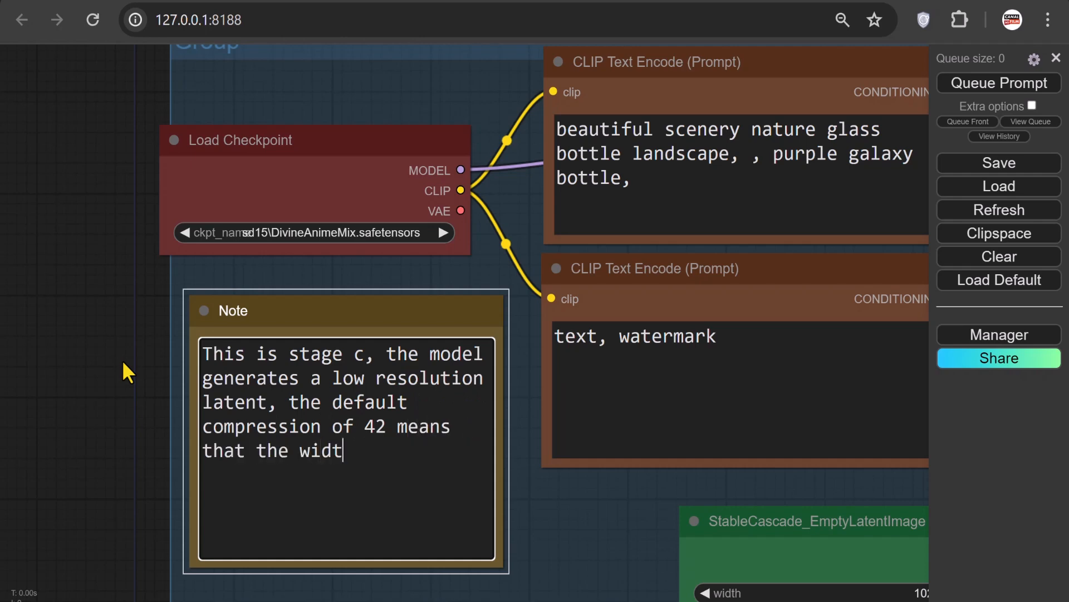
pyautogui.write('h and heigh')
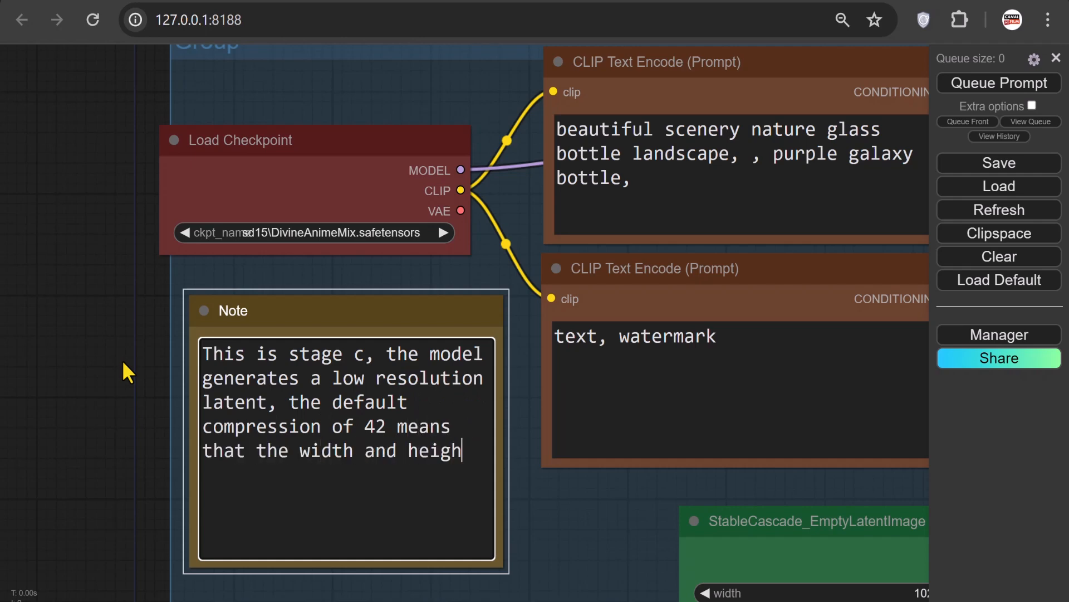
pyautogui.write('t of the stage c la')
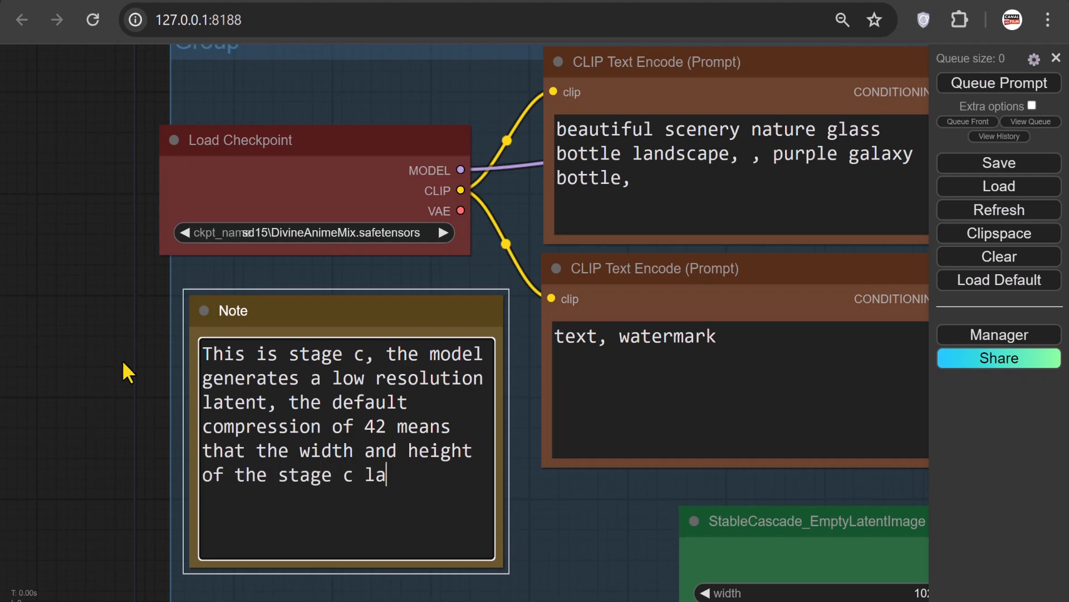
pyautogui.write('tent are 1024 di')
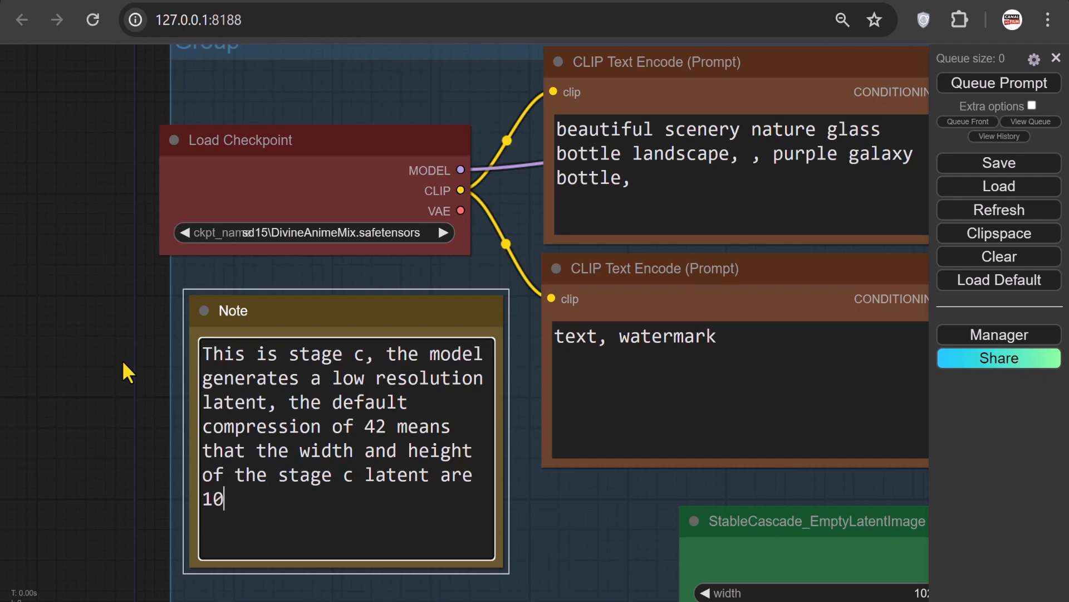
pyautogui.write('vided ')
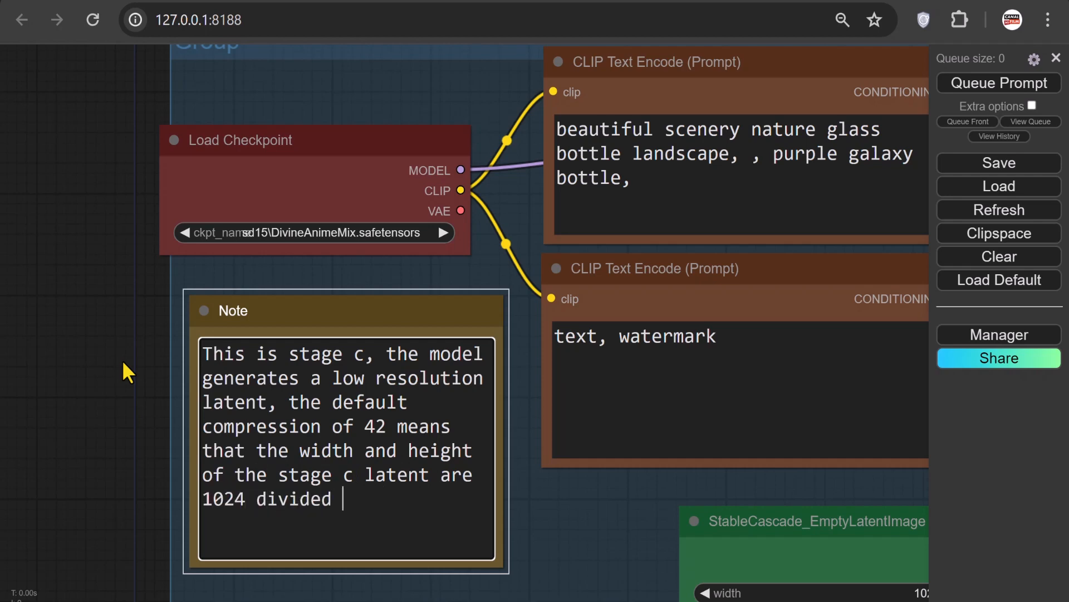
pyautogui.write('by 42.')
# Rename the group as "Stage C".
pyautogui.scroll(-2, 122, 360)
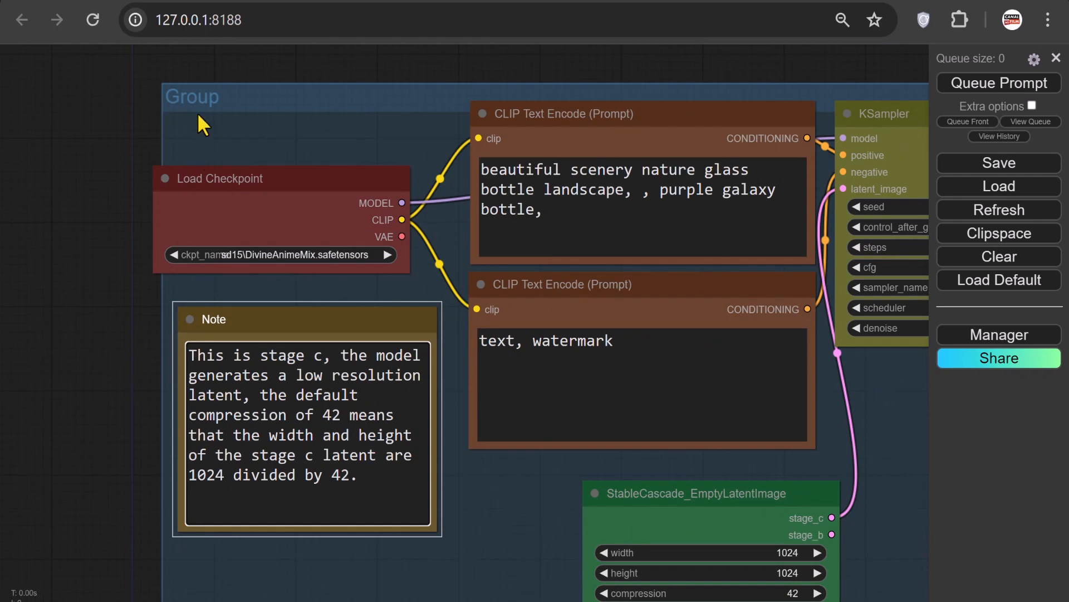
pyautogui.rightClick(180, 98)
pyautogui.click(243, 381)
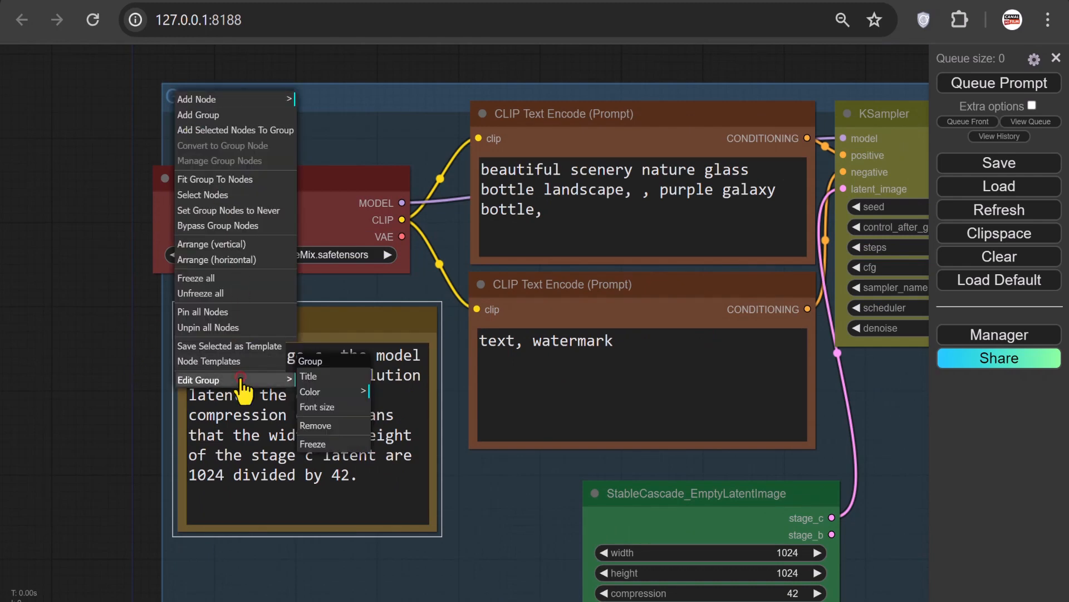
pyautogui.click(316, 388)
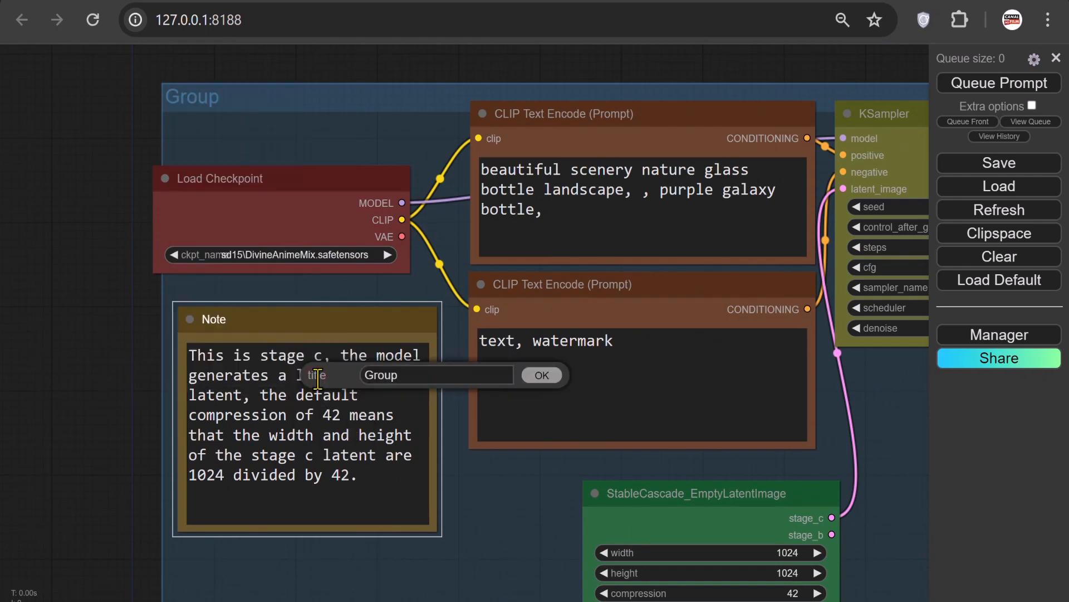
pyautogui.hotkey('ctrl', 'a')
pyautogui.write('Sta')
pyautogui.click(534, 376)
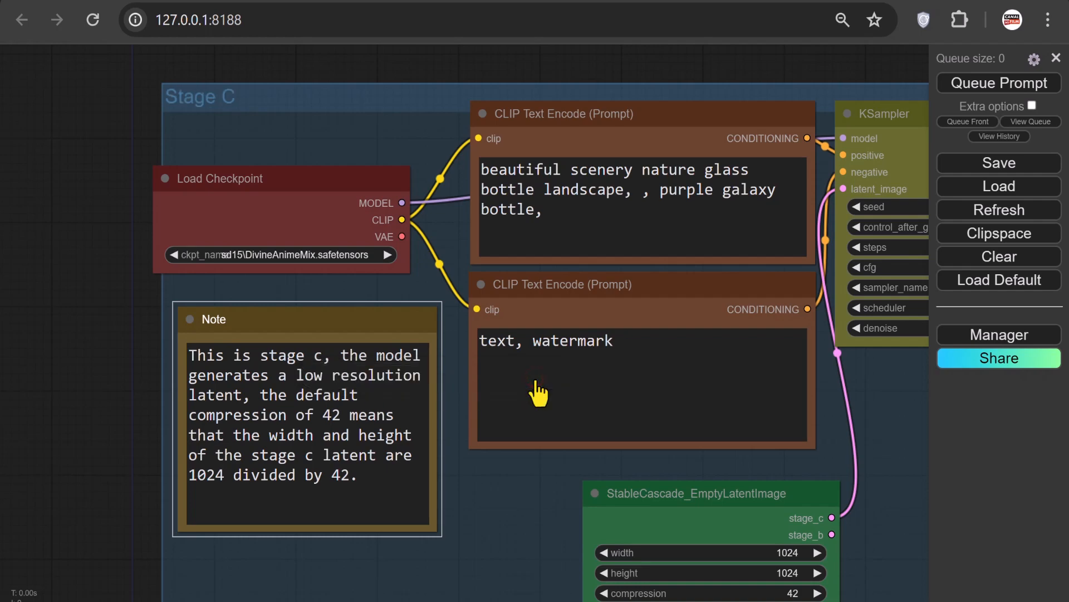
# Fit the Stage C group to its nodes.
pyautogui.rightClick(262, 103)
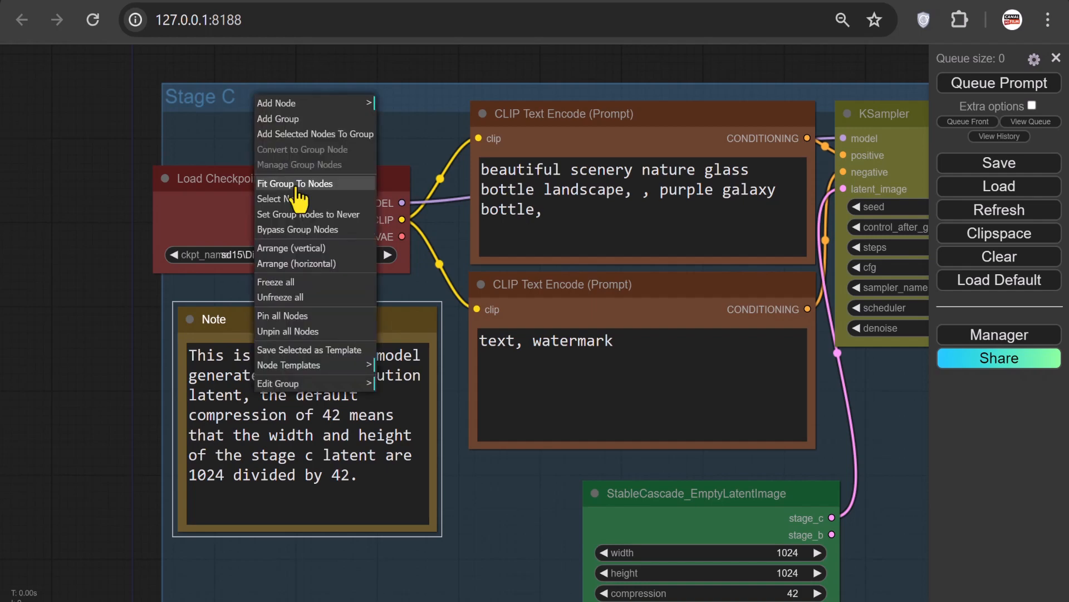
pyautogui.click(295, 184)
# Add a second KSampler node on the empty canvas beyond the KSampler side of the Stage C group.
pyautogui.scroll(-6, 297, 190)
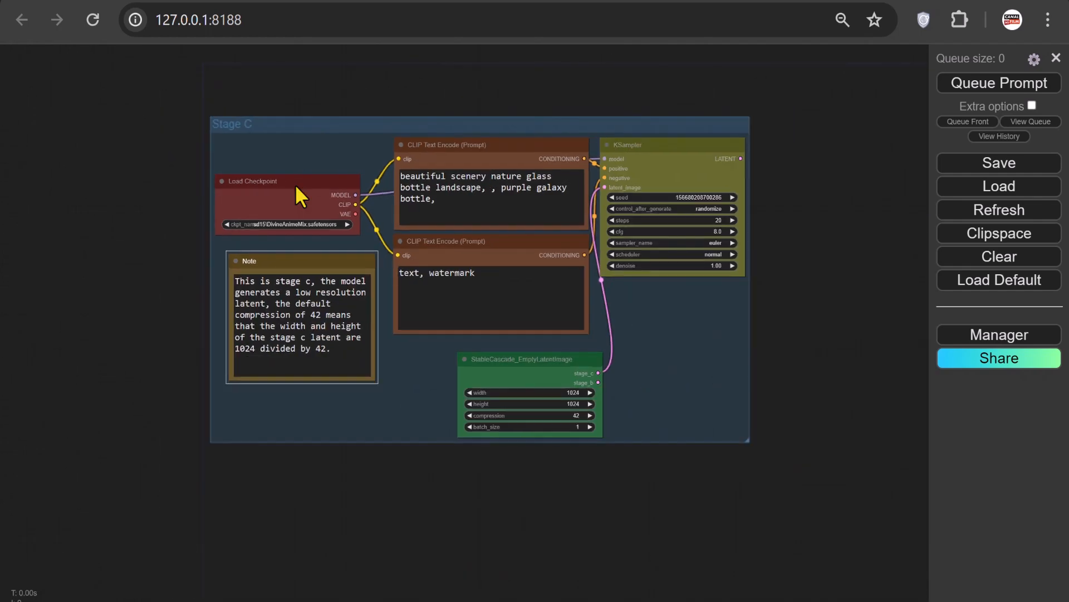
pyautogui.moveTo(797, 223); pyautogui.dragTo(494, 273)
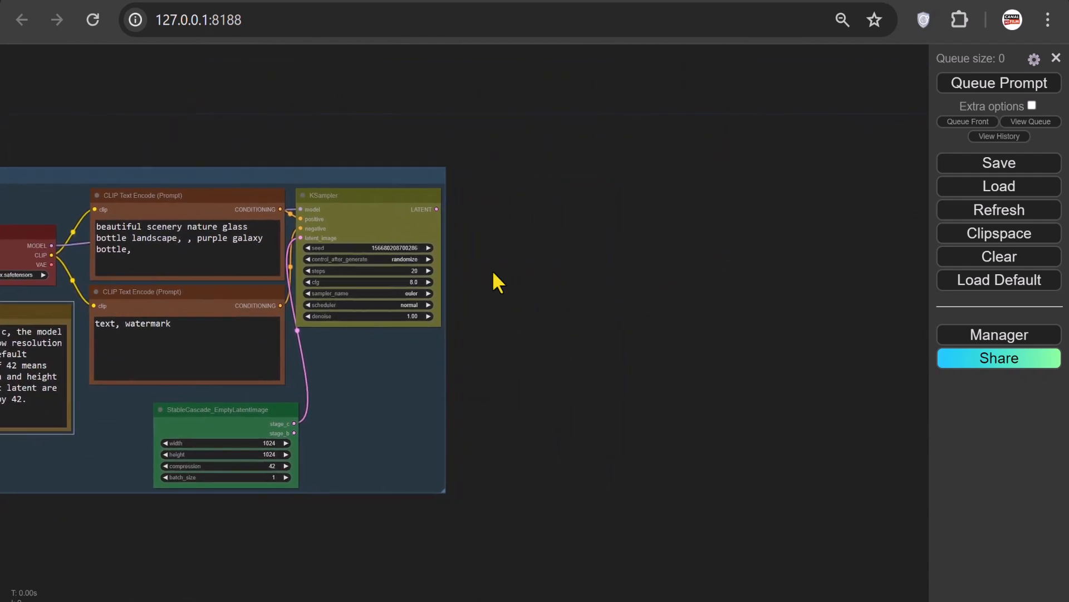
pyautogui.rightClick(620, 247)
pyautogui.click(640, 249)
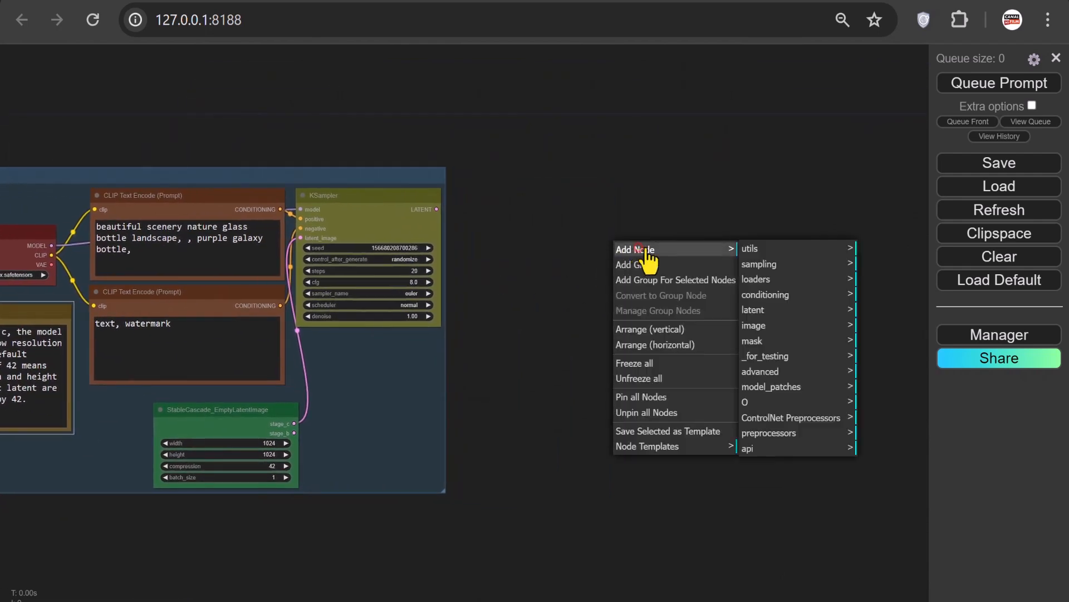
pyautogui.click(765, 270)
pyautogui.click(881, 282)
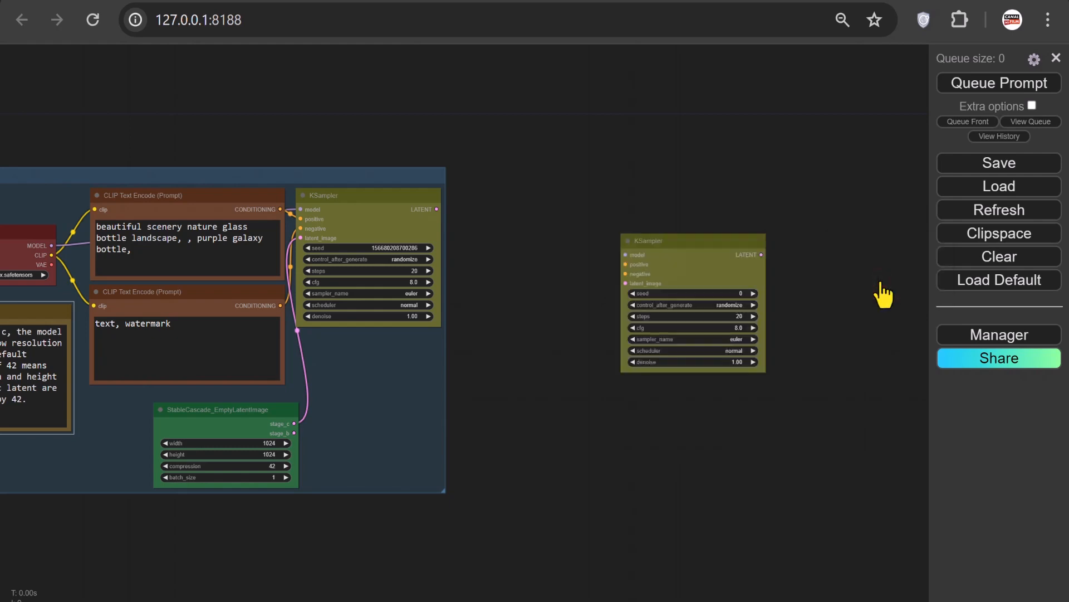
# Add a Load Checkpoint node linked to the new KSampler's model input and place it between the Stage C group and that KSampler.
pyautogui.scroll(4, 594, 302)
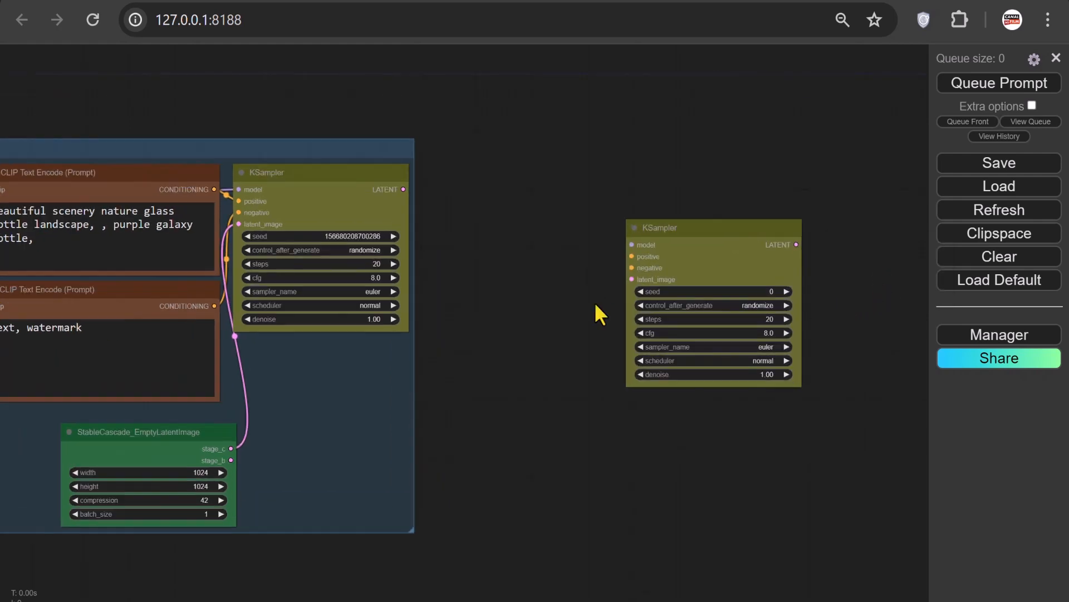
pyautogui.moveTo(640, 232); pyautogui.dragTo(579, 149)
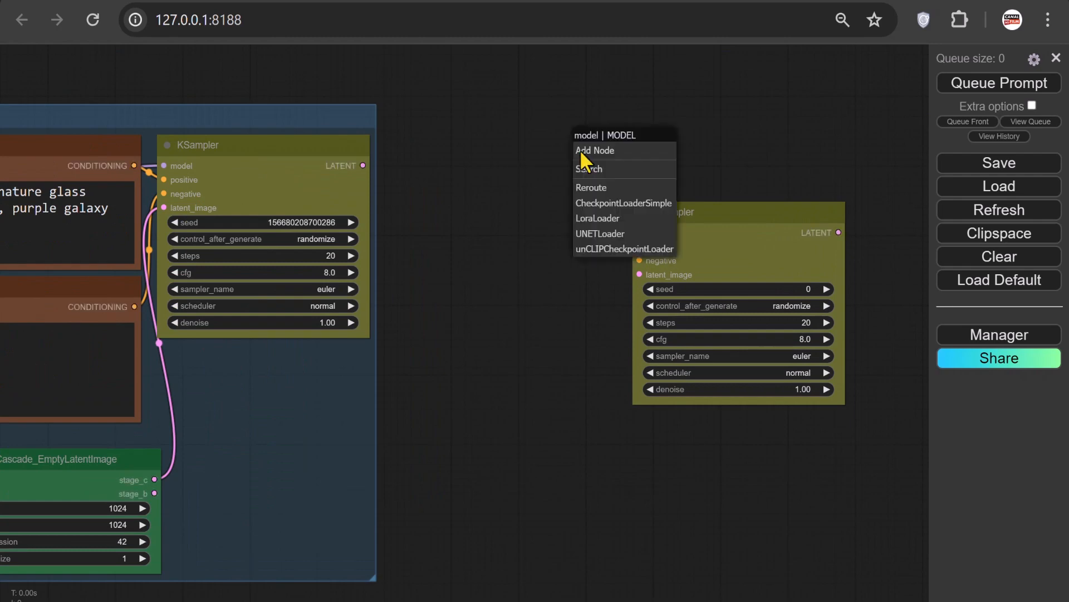
pyautogui.click(618, 204)
pyautogui.moveTo(700, 144); pyautogui.dragTo(524, 135)
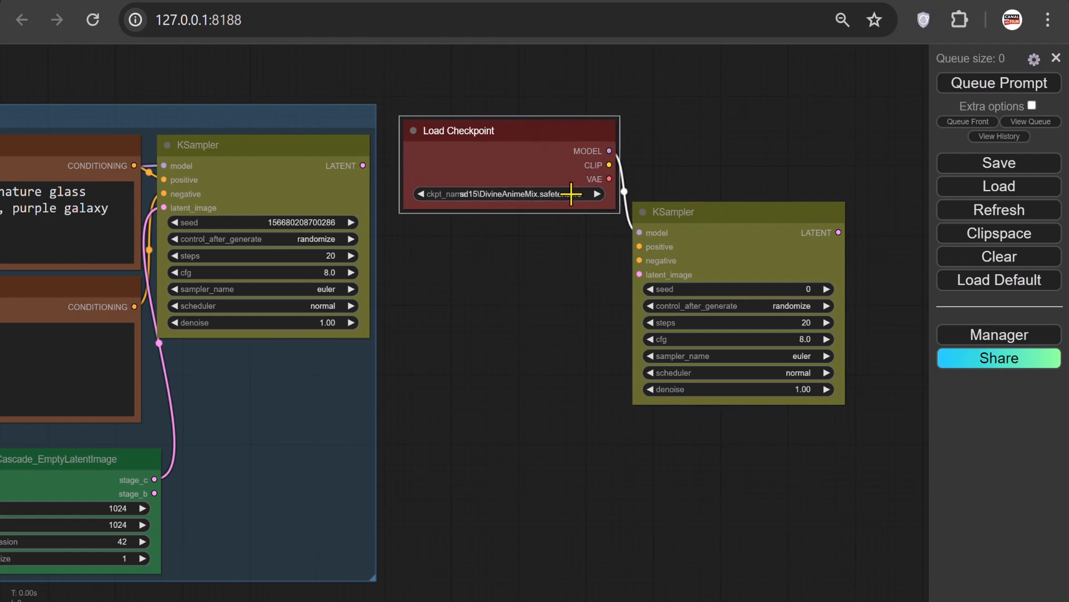
# Add a StableCascade_StageB_Conditioning node linked to the new KSampler's positive input and place it below the new Load Checkpoint.
pyautogui.moveTo(639, 246); pyautogui.dragTo(585, 246)
pyautogui.click(591, 264)
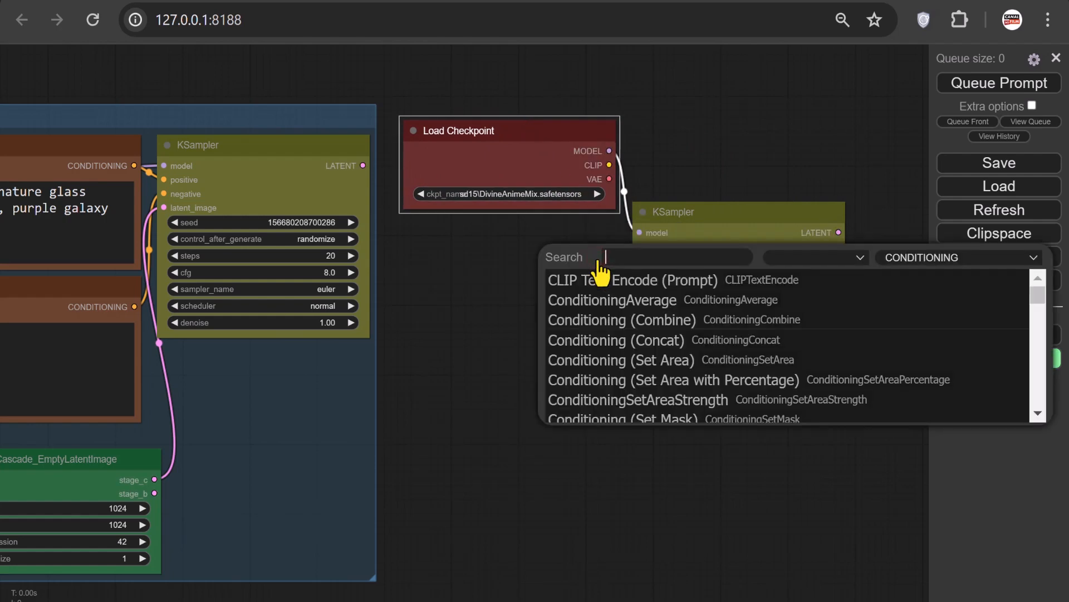
pyautogui.write('stabled')
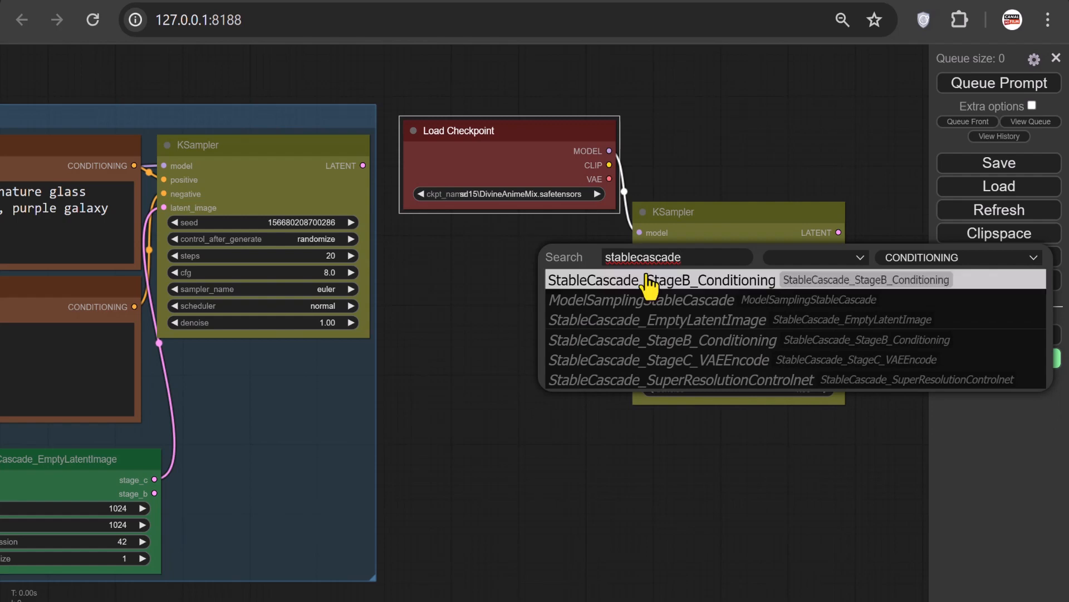
pyautogui.click(700, 279)
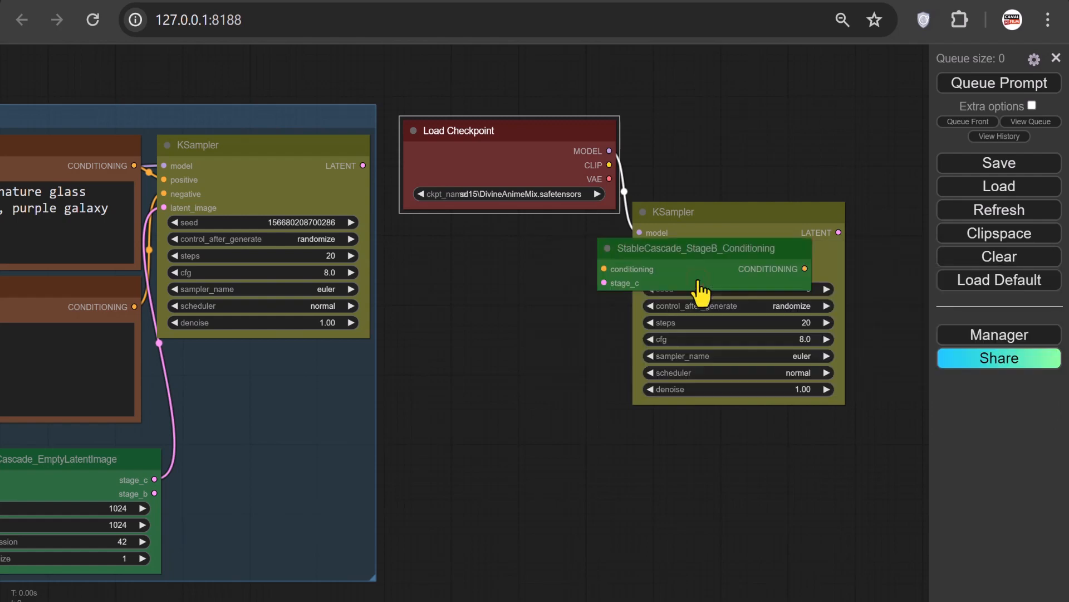
pyautogui.moveTo(716, 249); pyautogui.dragTo(521, 233)
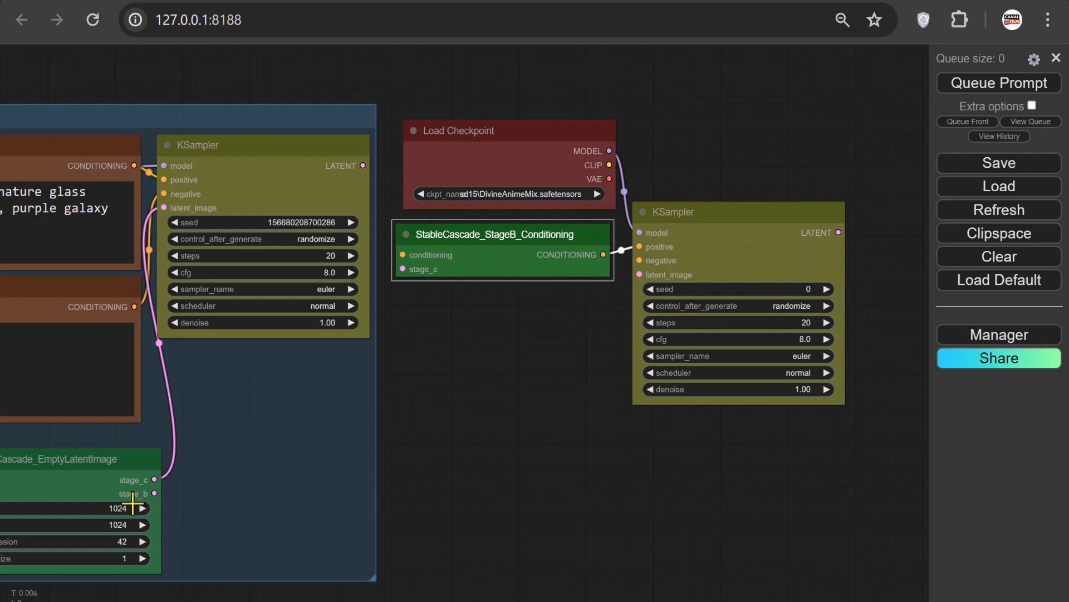
# Connect stage_b to the second KSampler's latent_image, and feed the first KSampler's LATENT and the positive prompt's CONDITIONING into the StableCascade_StageB_Conditioning node.
pyautogui.moveTo(154, 493); pyautogui.dragTo(637, 274)
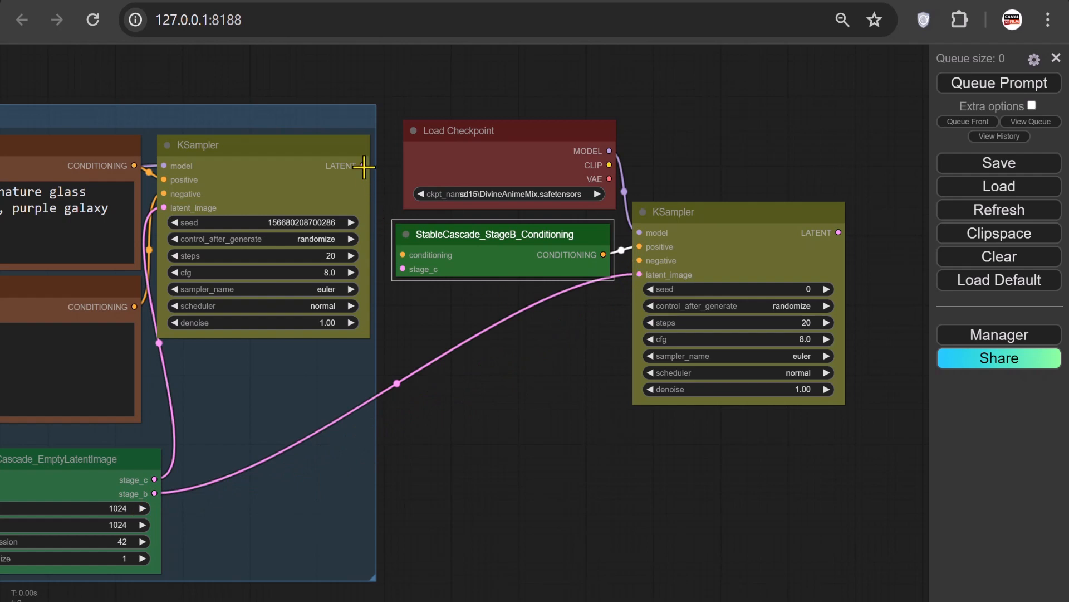
pyautogui.moveTo(362, 165); pyautogui.dragTo(399, 268)
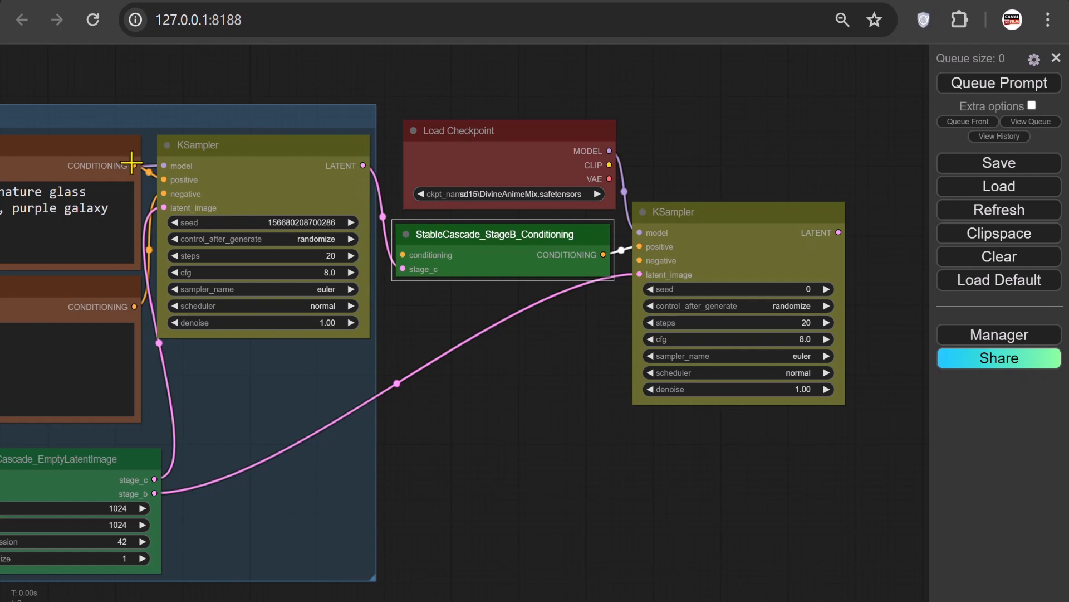
pyautogui.moveTo(135, 165); pyautogui.dragTo(402, 256)
# Add a second group and enlarge it around the new checkpoint, conditioning and KSampler nodes, shifting the first two down to clear its title.
pyautogui.rightClick(387, 60)
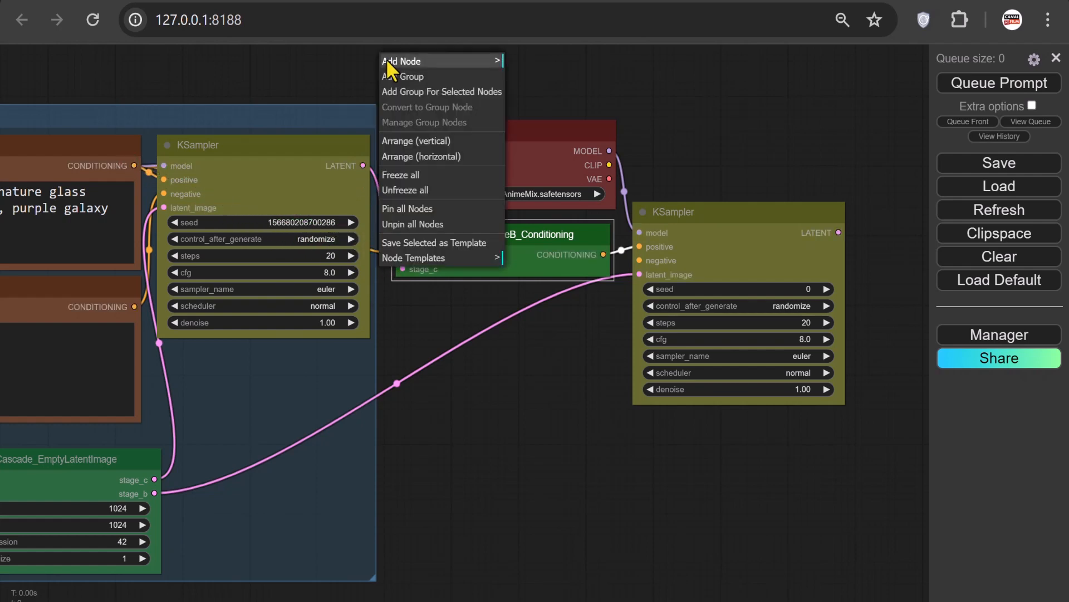
pyautogui.click(401, 77)
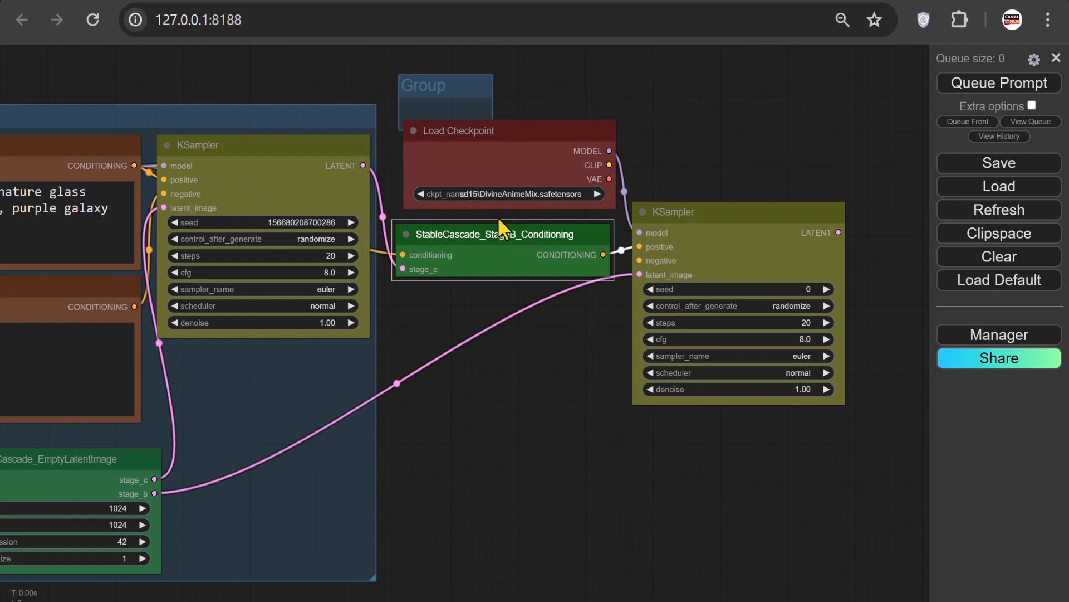
pyautogui.moveTo(508, 229); pyautogui.dragTo(511, 251)
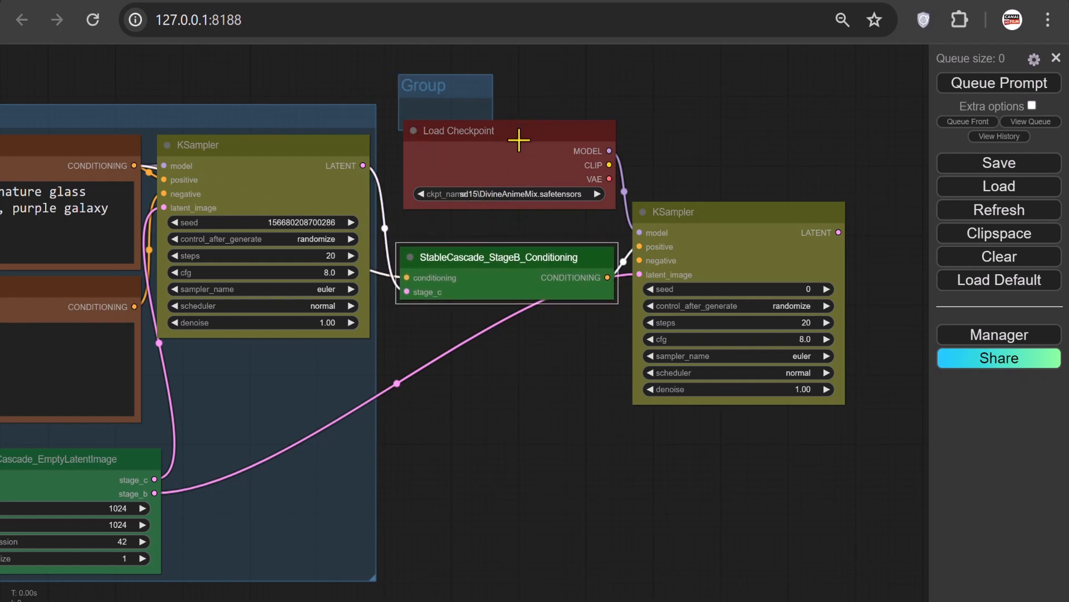
pyautogui.moveTo(519, 142); pyautogui.dragTo(519, 168)
pyautogui.moveTo(484, 126); pyautogui.dragTo(851, 564)
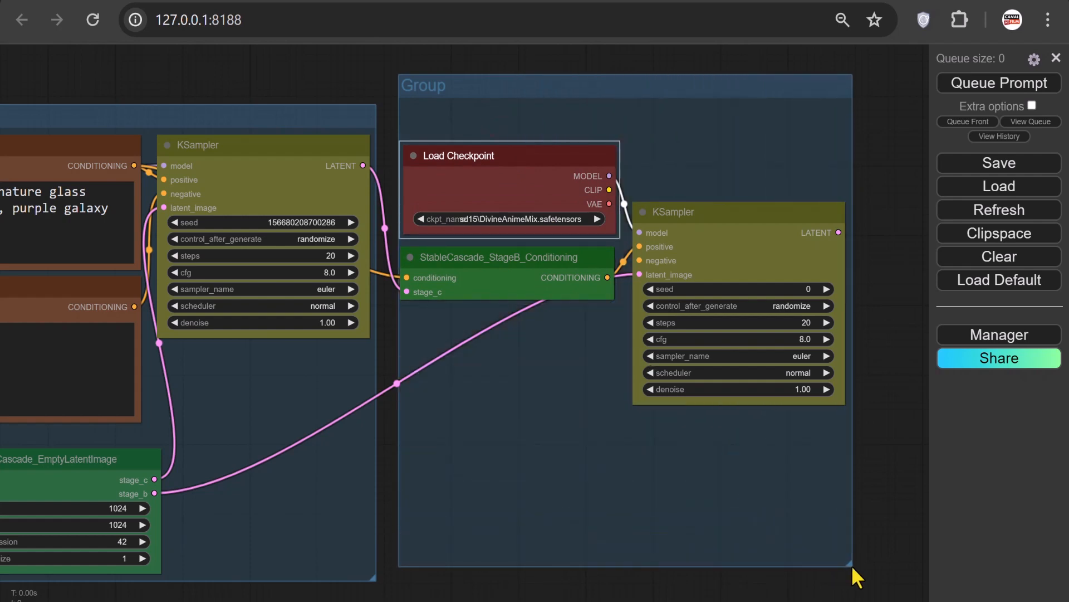
# Add a Note node below StableCascade_StageB_Conditioning in the new group and enlarge it to hold several lines of text.
pyautogui.rightClick(415, 333)
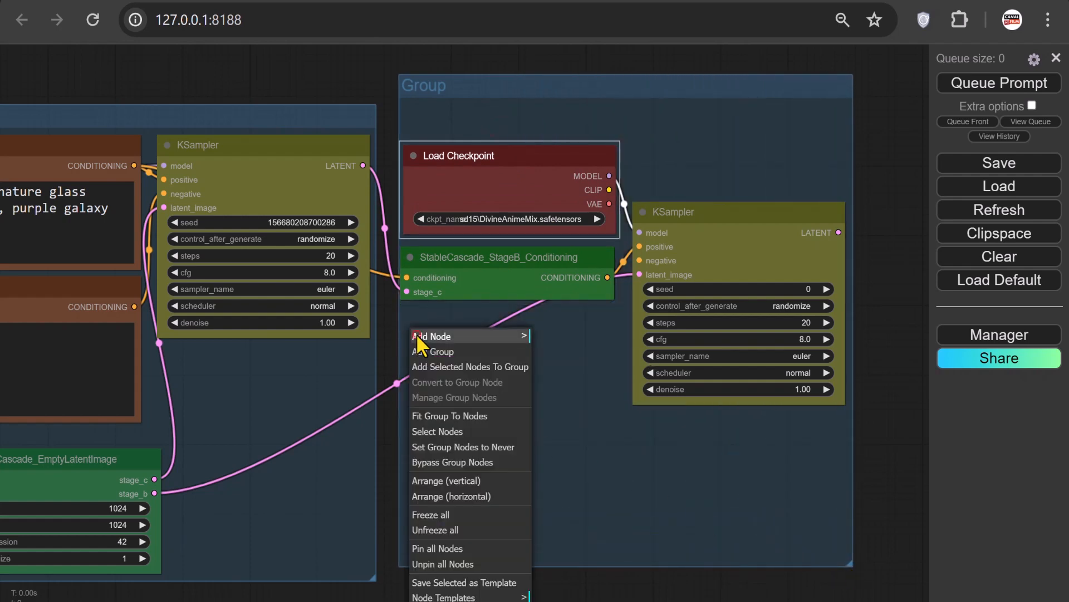
pyautogui.click(431, 335)
pyautogui.click(557, 336)
pyautogui.click(663, 335)
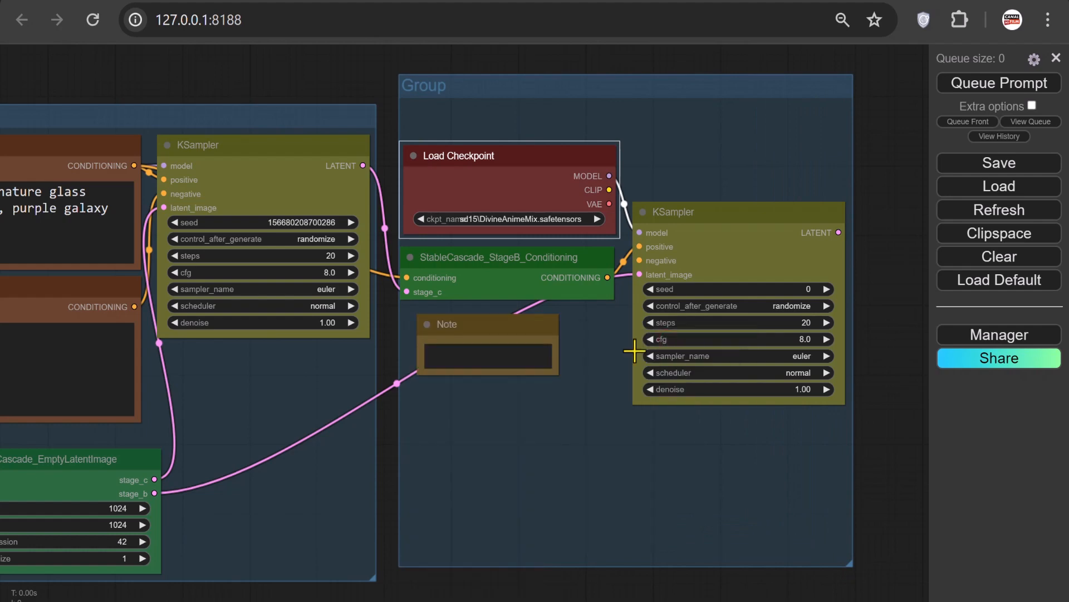
pyautogui.moveTo(554, 366); pyautogui.dragTo(620, 493)
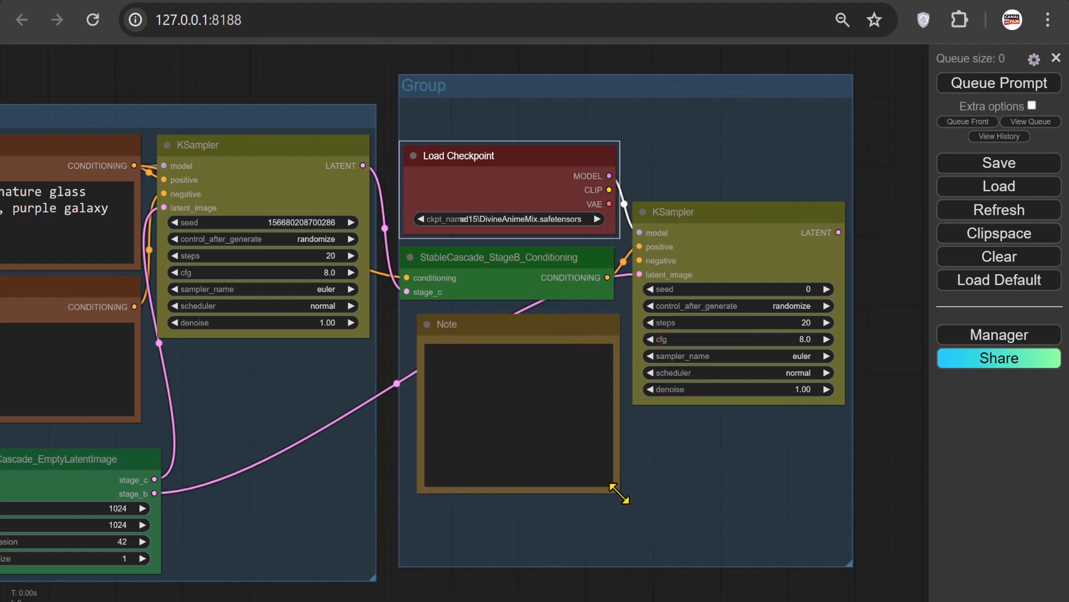
# Begin the note with "This is stage b where the low resolution stage c latent is passed to the latent b model as conditioning. Stage b".
pyautogui.click(438, 361)
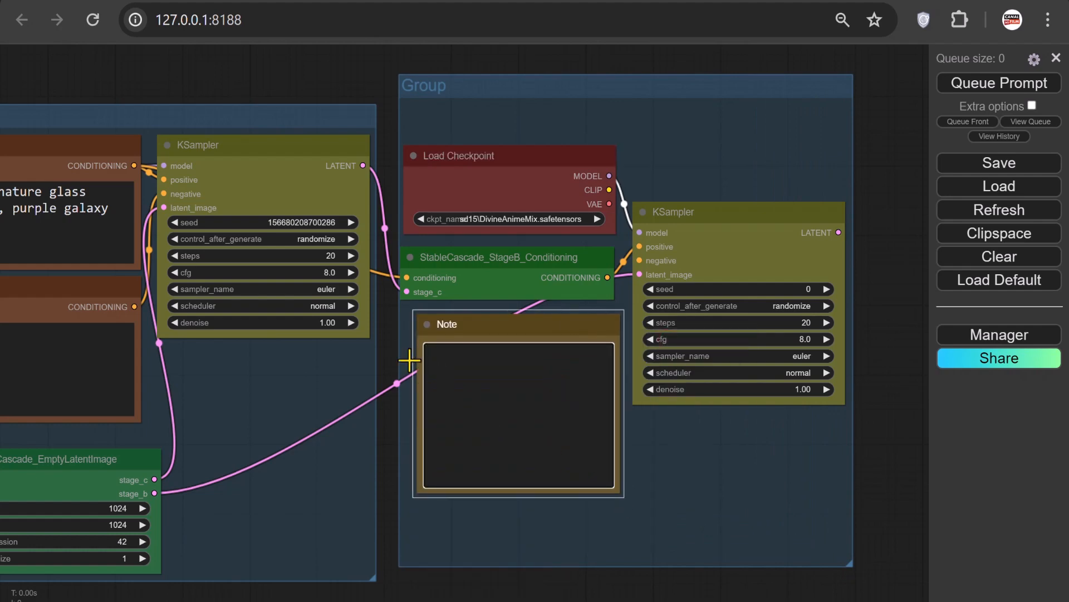
pyautogui.scroll(3, 389, 351)
pyautogui.write('This i')
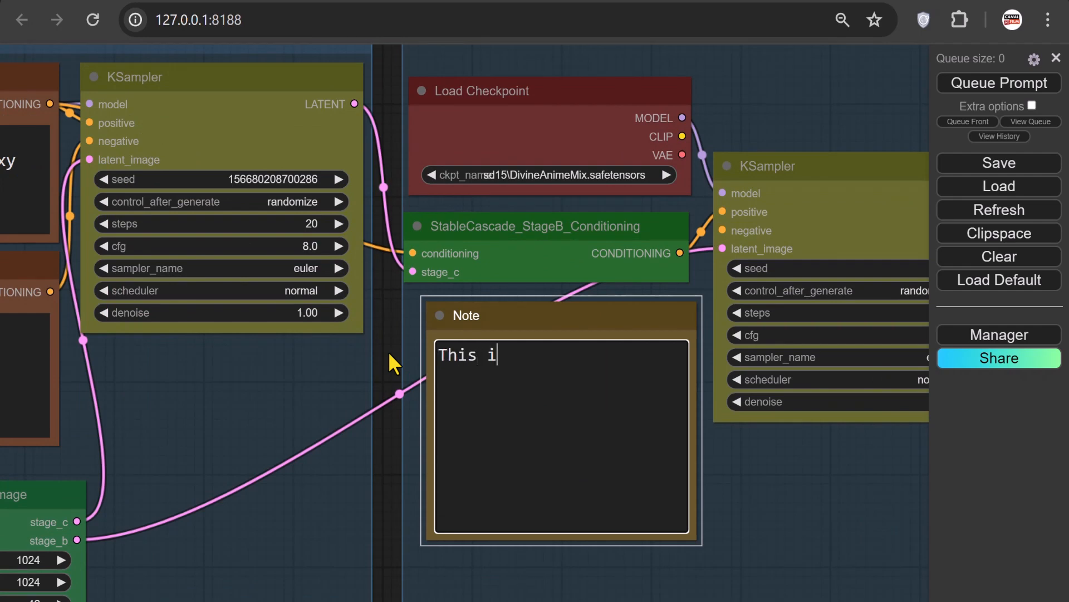
pyautogui.write('s stage b whe')
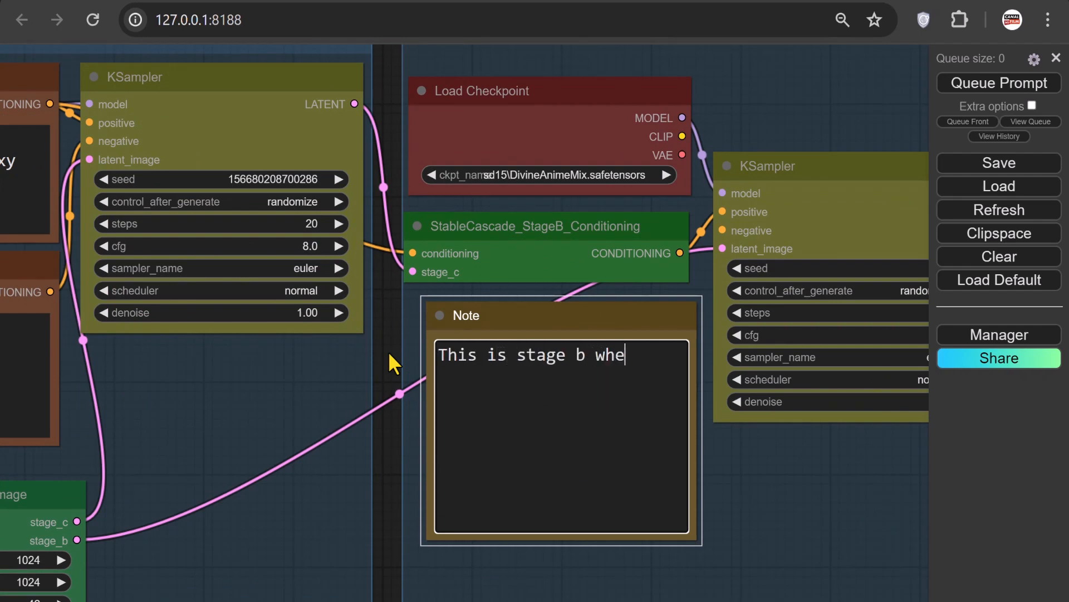
pyautogui.write('re the low')
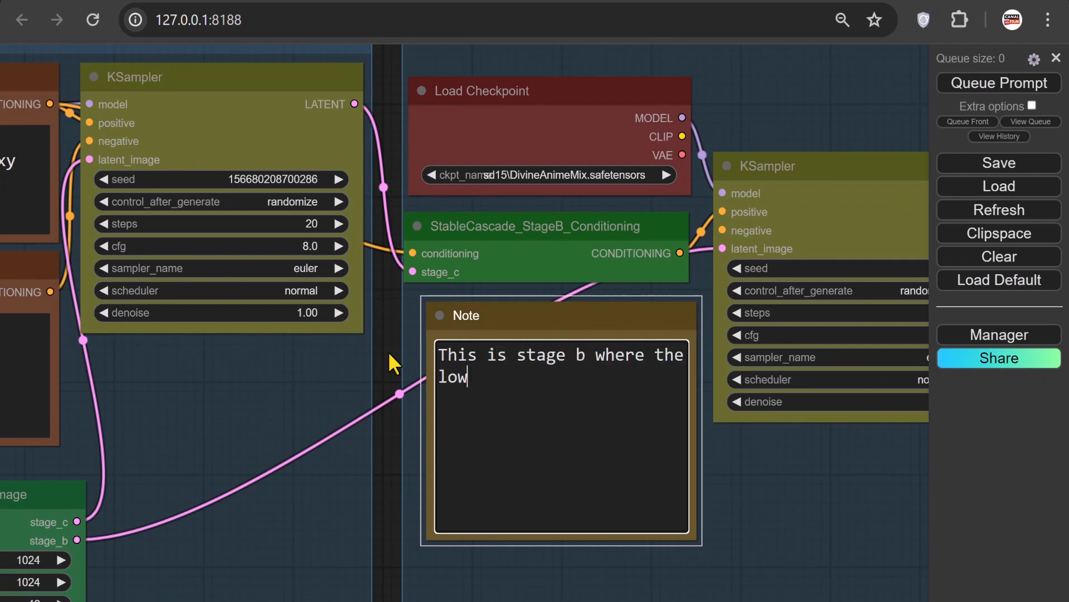
pyautogui.write(' resolutio')
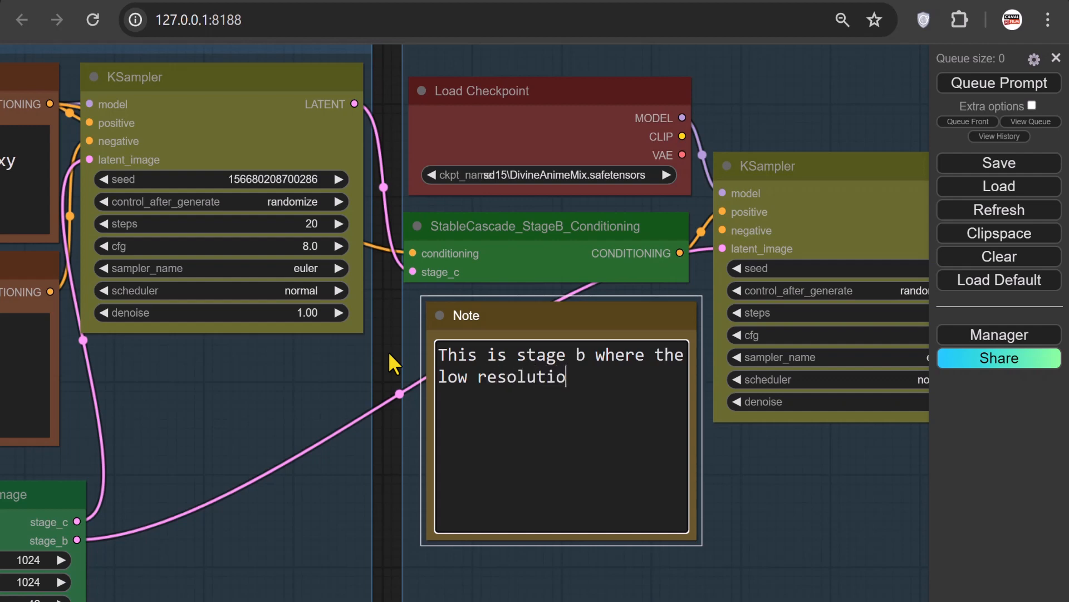
pyautogui.write('n stage c')
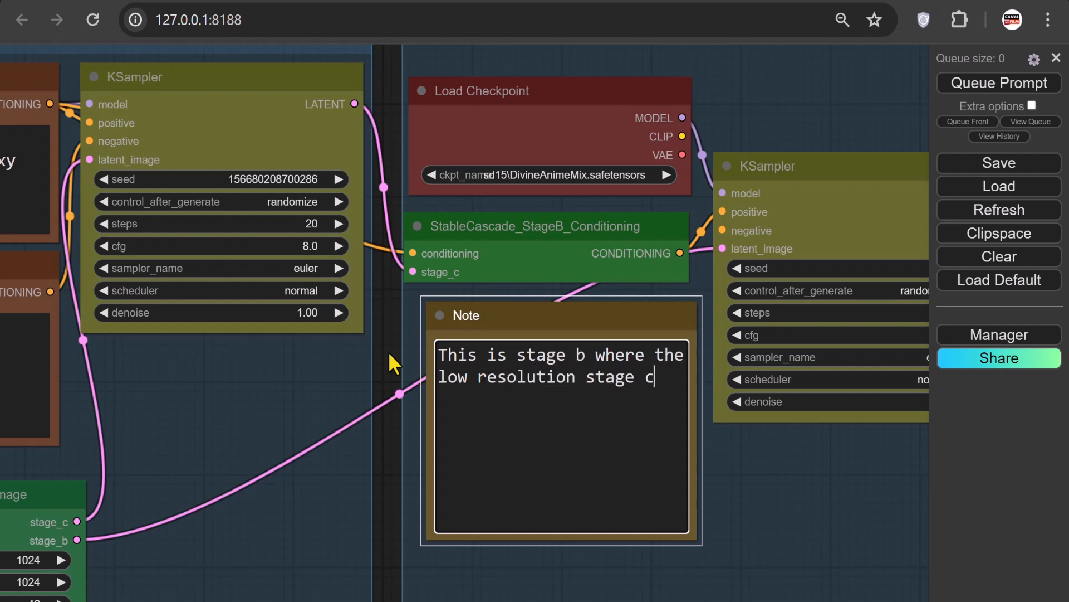
pyautogui.write(' latent is passed t')
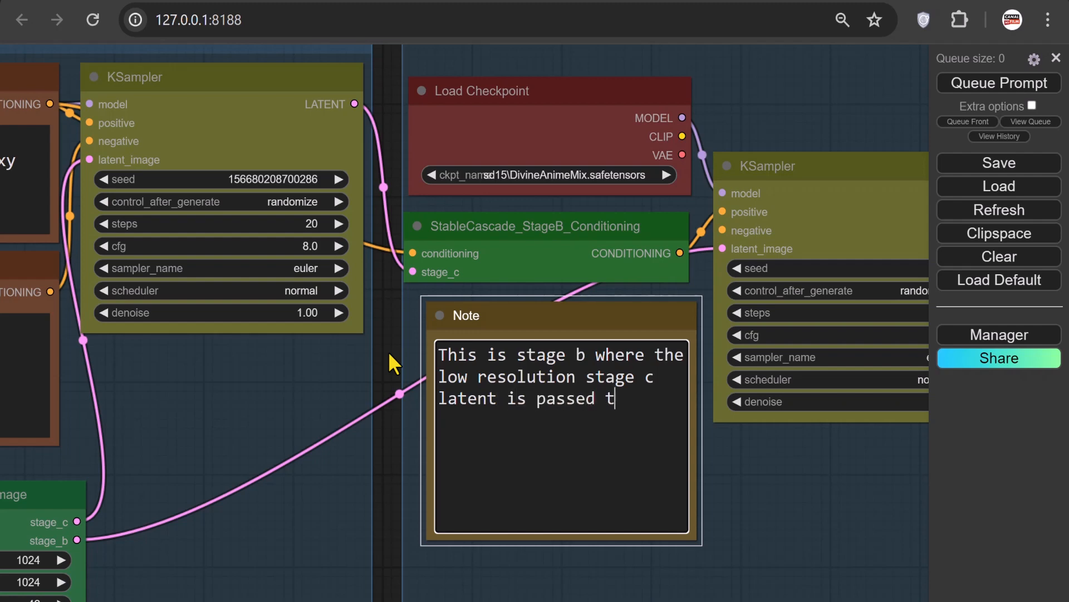
pyautogui.write('o the laten')
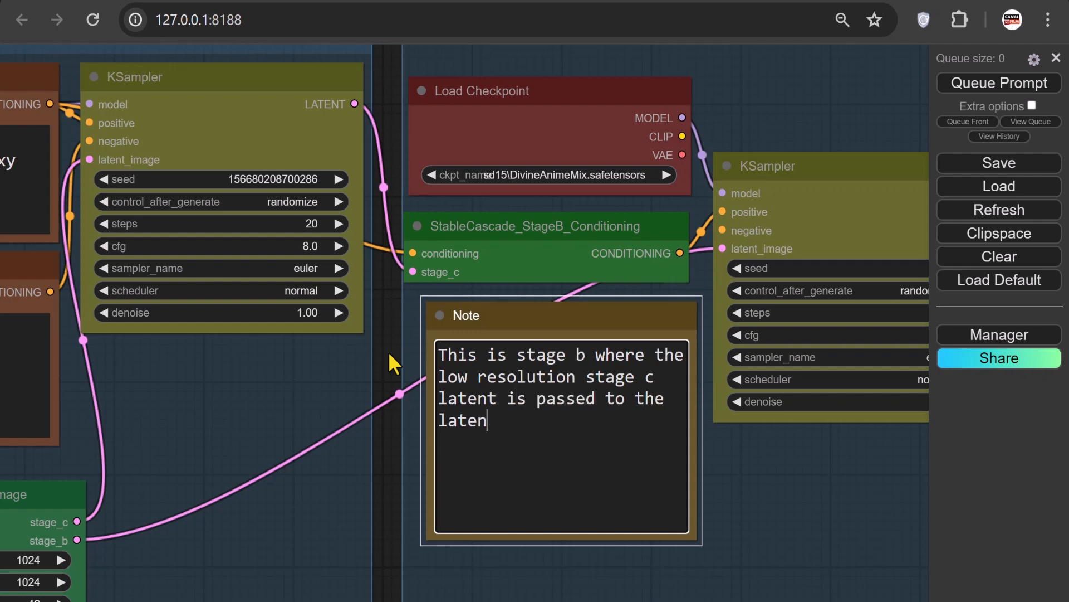
pyautogui.write('t b model as conditio')
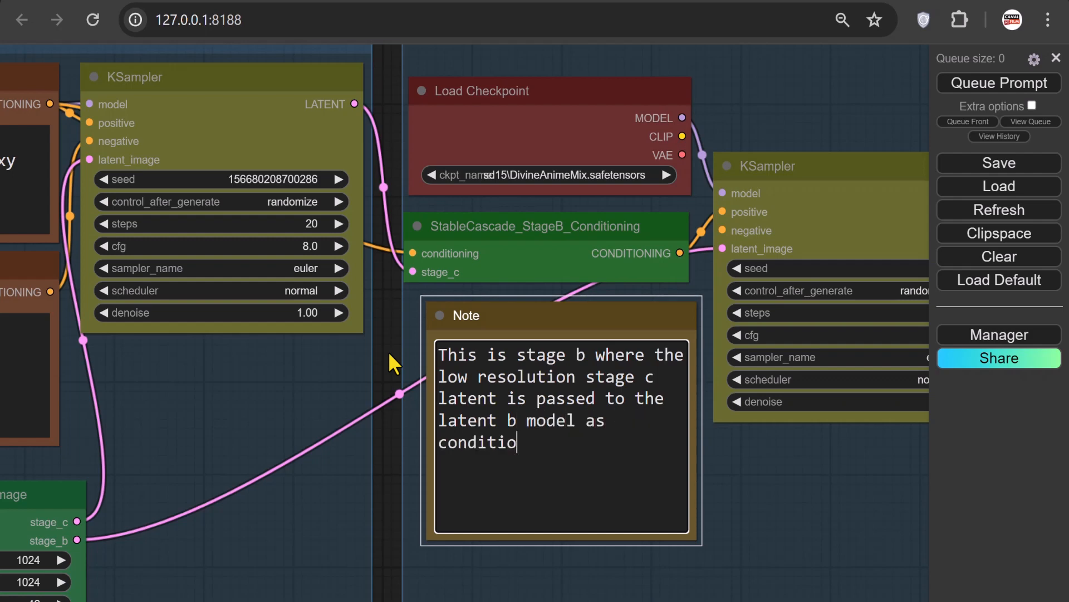
pyautogui.write('ning. Stage b ')
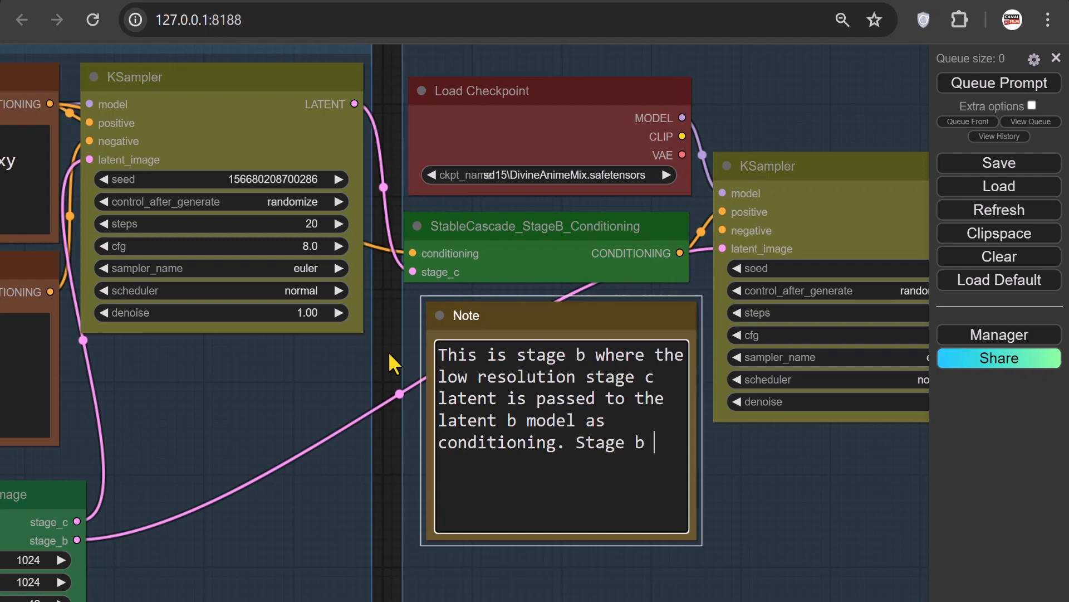
# Complete the note's last sentence with "takes the low resolution latent and upscales it to a higher resolution one.".
pyautogui.write('takes the ')
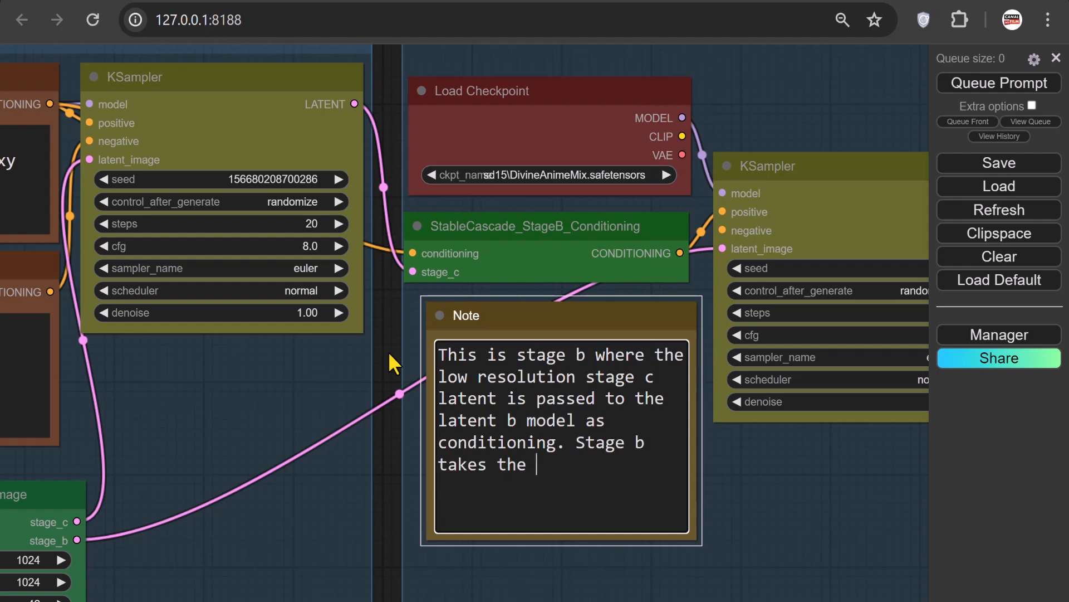
pyautogui.write('low resoluti')
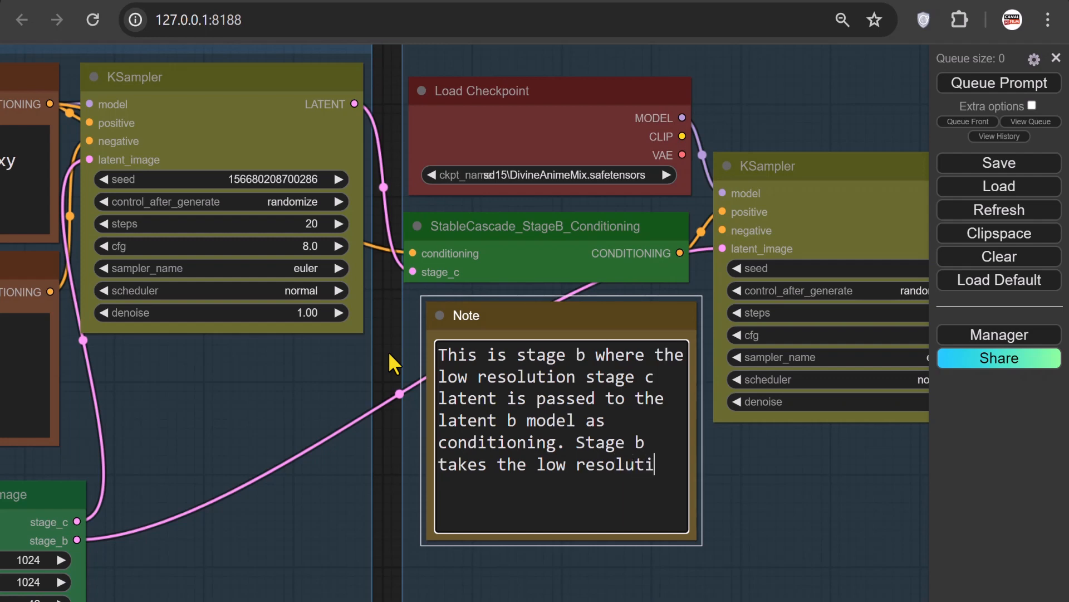
pyautogui.write('on latent ')
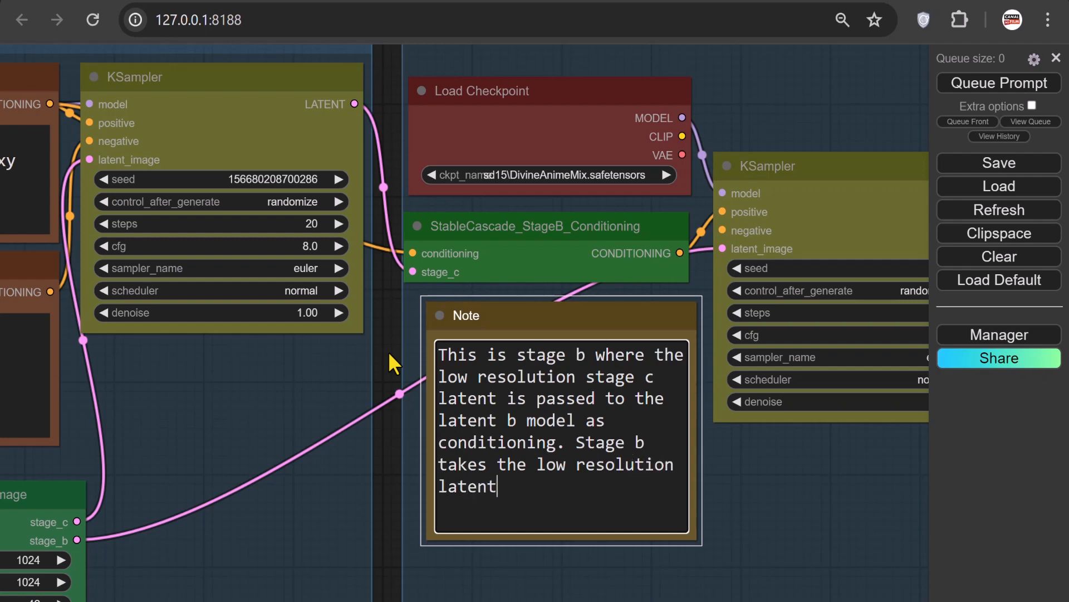
pyautogui.write('and upsca')
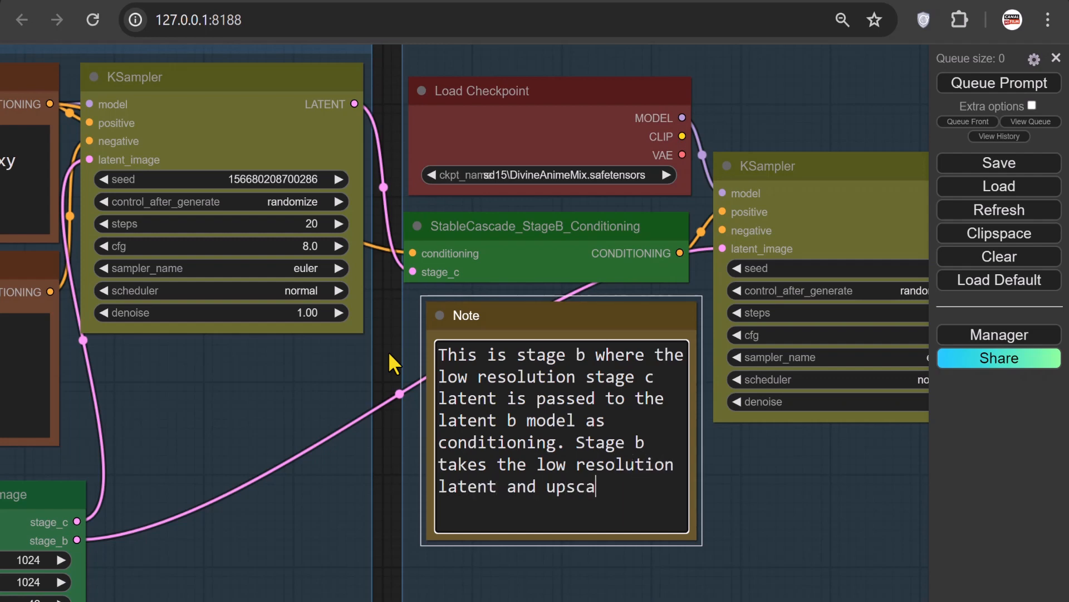
pyautogui.write('les it to a l')
pyautogui.press('BackSpace')
pyautogui.write('h')
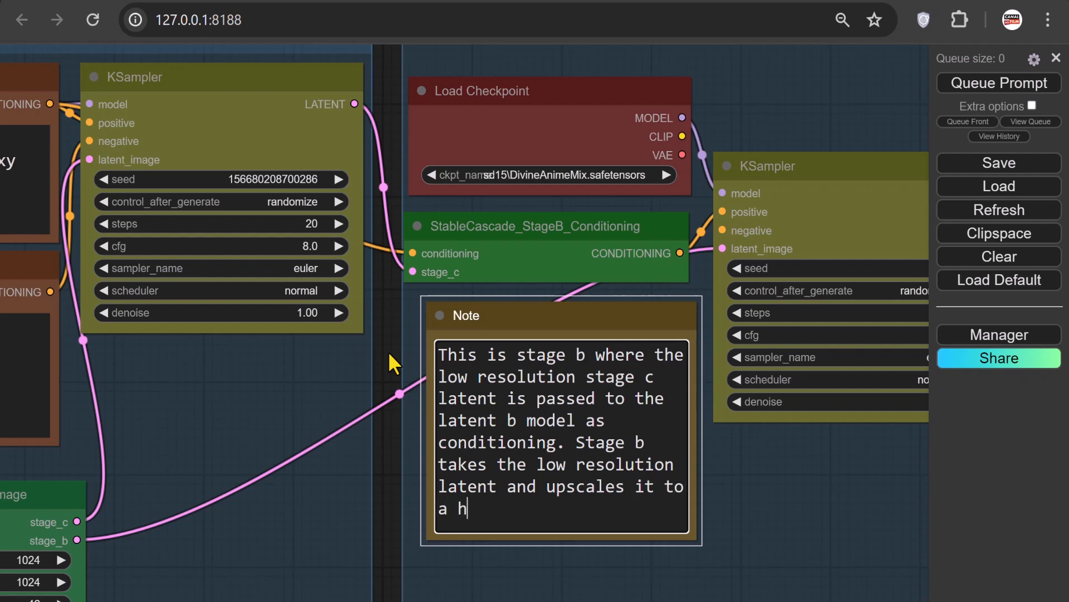
pyautogui.write('igher resolution one.')
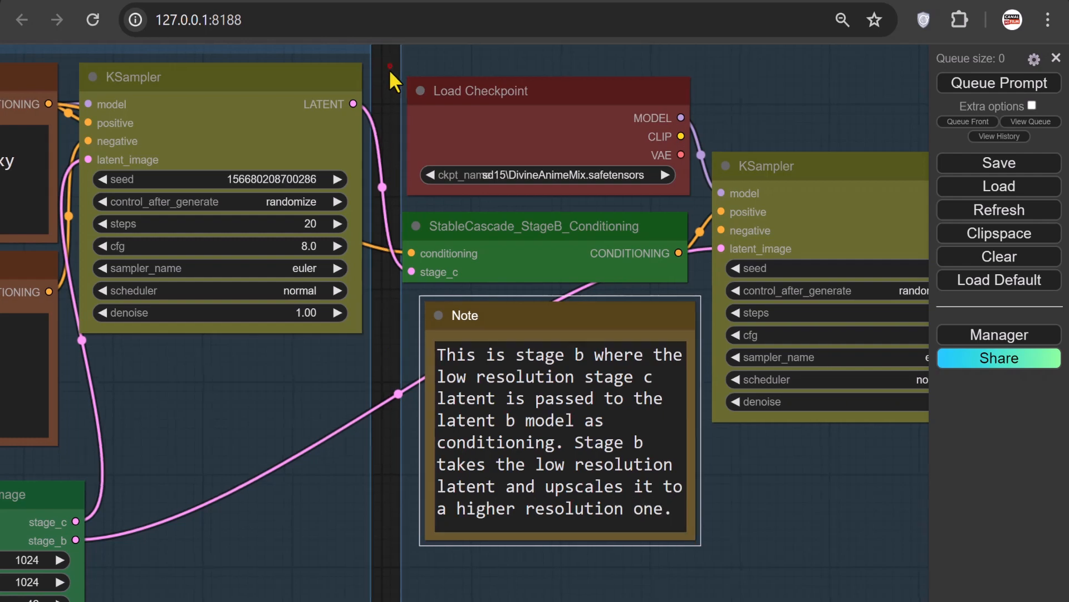
# Rename the second group, around the new checkpoint, conditioning and KSampler nodes, as "Stage B".
pyautogui.moveTo(389, 69); pyautogui.dragTo(382, 201)
pyautogui.rightClick(420, 129)
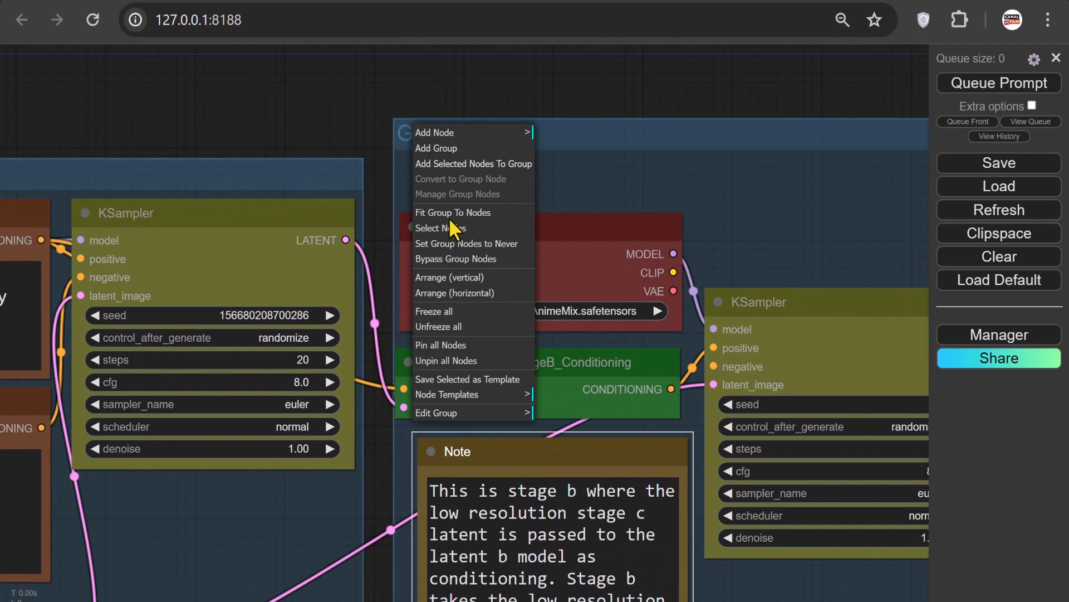
pyautogui.click(485, 412)
pyautogui.click(556, 415)
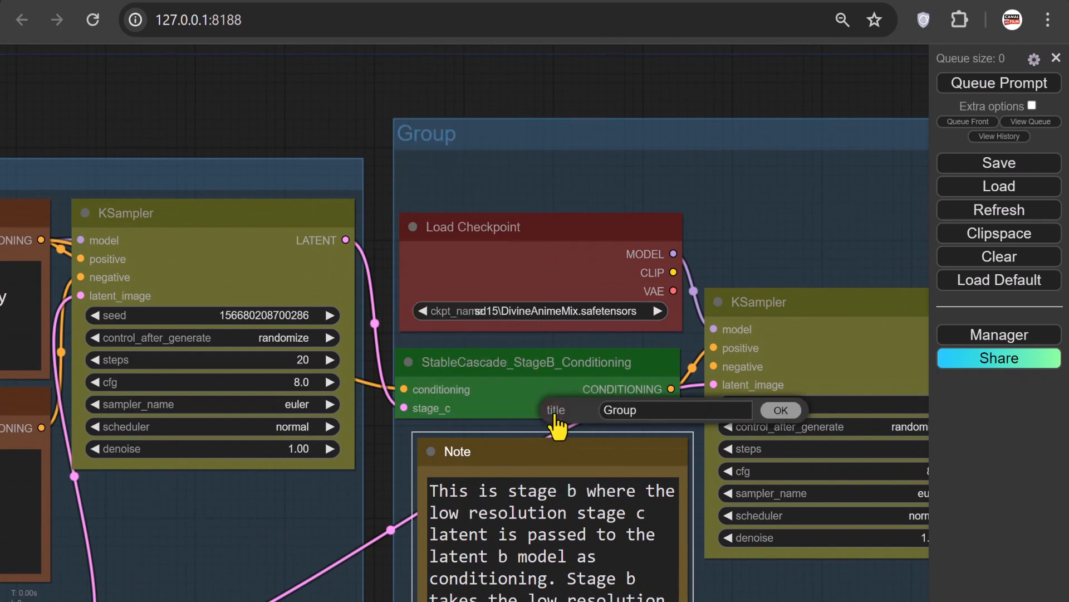
pyautogui.hotkey('ctrl', 'a')
pyautogui.write('S')
pyautogui.click(780, 410)
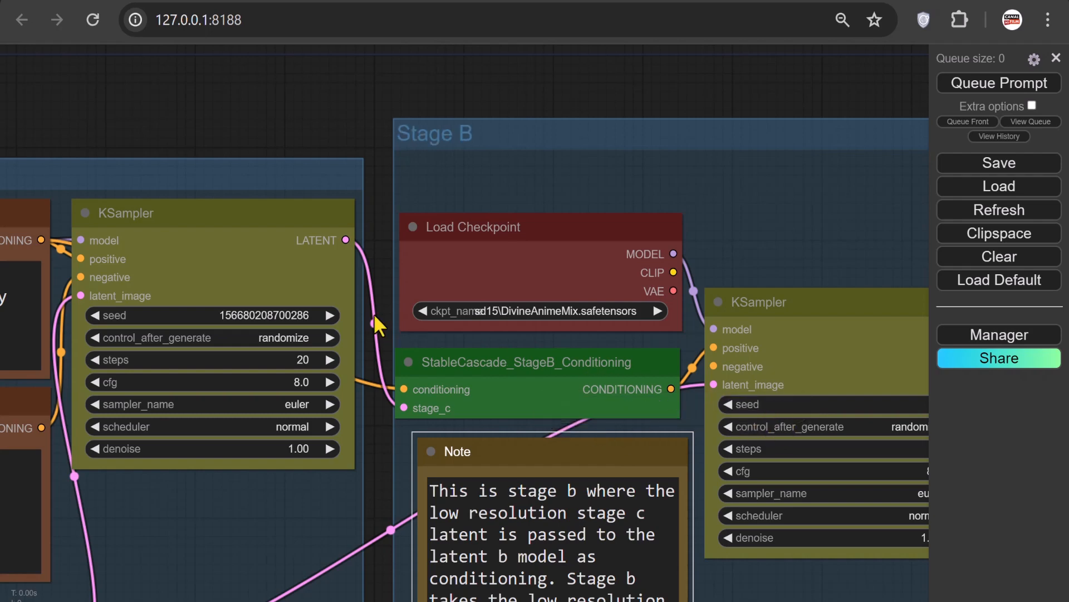
# Fit the Stage B group's frame to the nodes it contains.
pyautogui.scroll(-5, 372, 283)
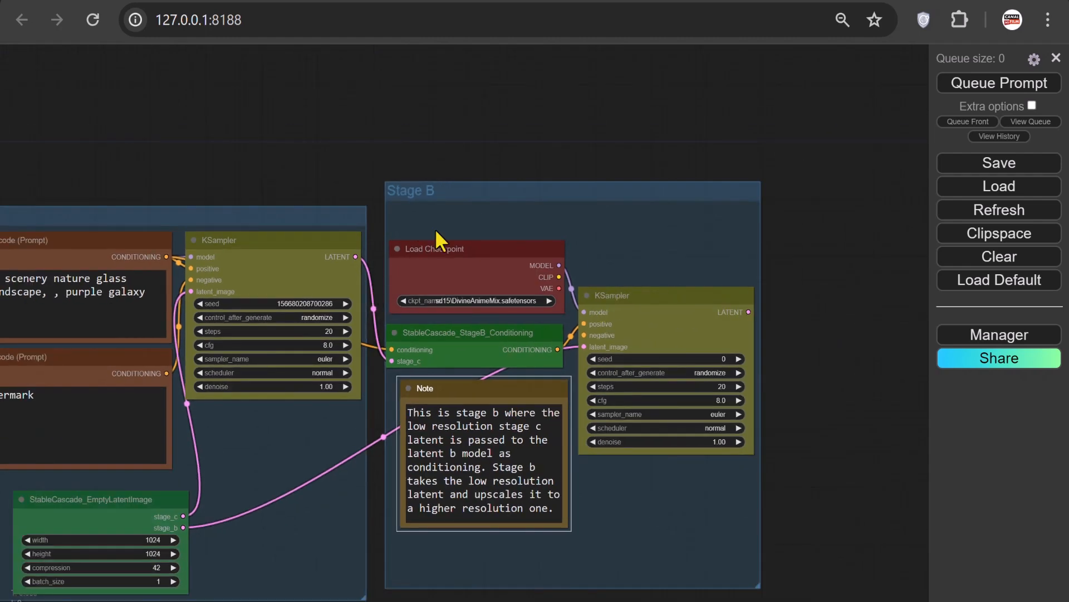
pyautogui.rightClick(468, 195)
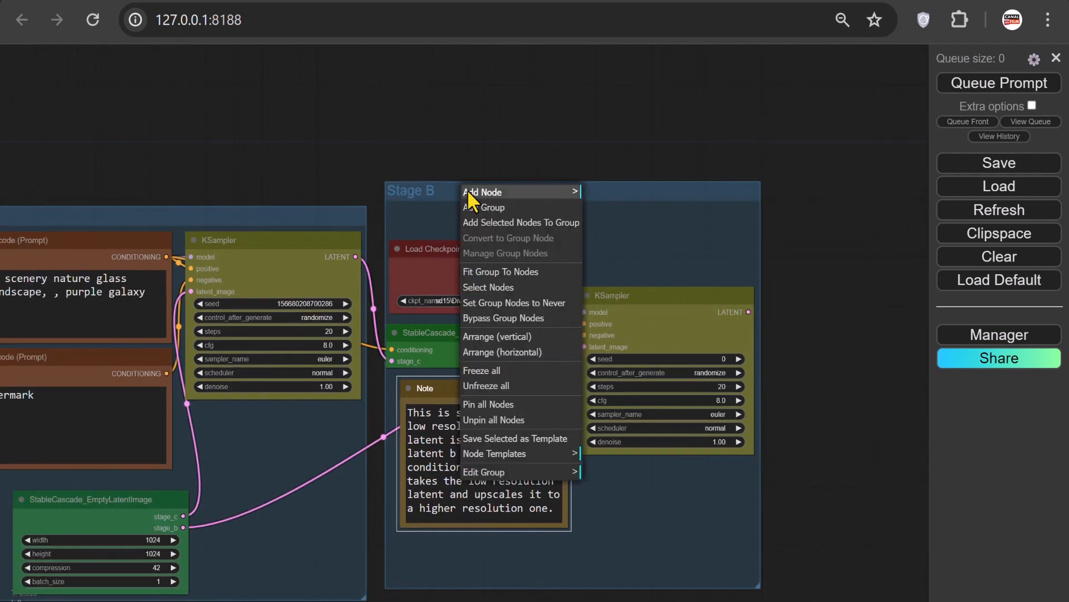
pyautogui.click(501, 272)
# Add a VAE Decode node fed by the Stage B KSampler's LATENT, and a Preview Image node fed by its IMAGE output.
pyautogui.moveTo(802, 353); pyautogui.dragTo(501, 322)
pyautogui.moveTo(425, 290); pyautogui.dragTo(470, 289)
pyautogui.click(500, 356)
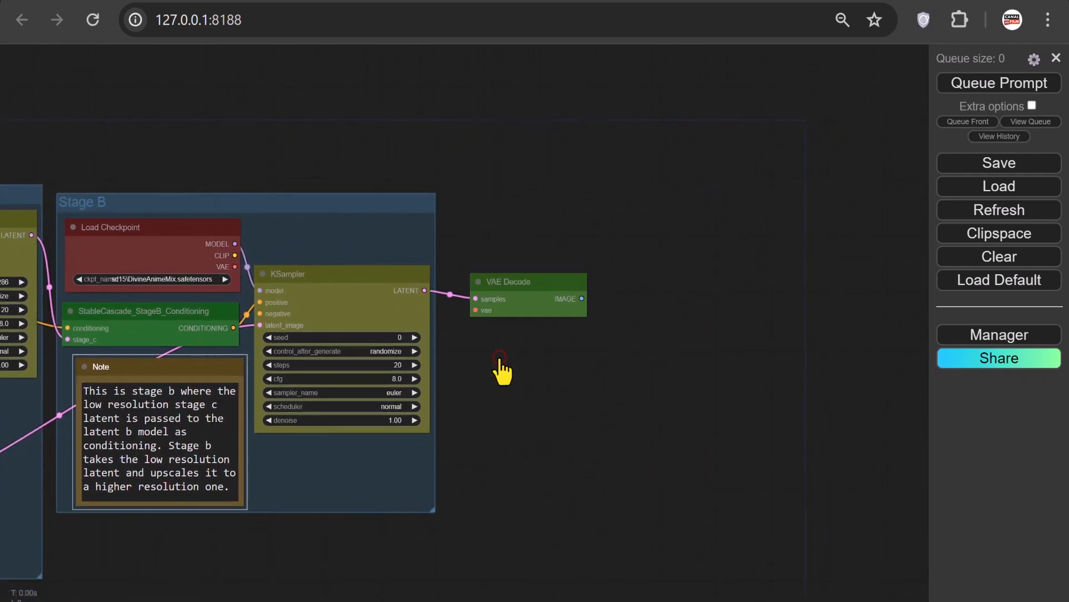
pyautogui.moveTo(581, 298); pyautogui.dragTo(656, 301)
pyautogui.click(687, 395)
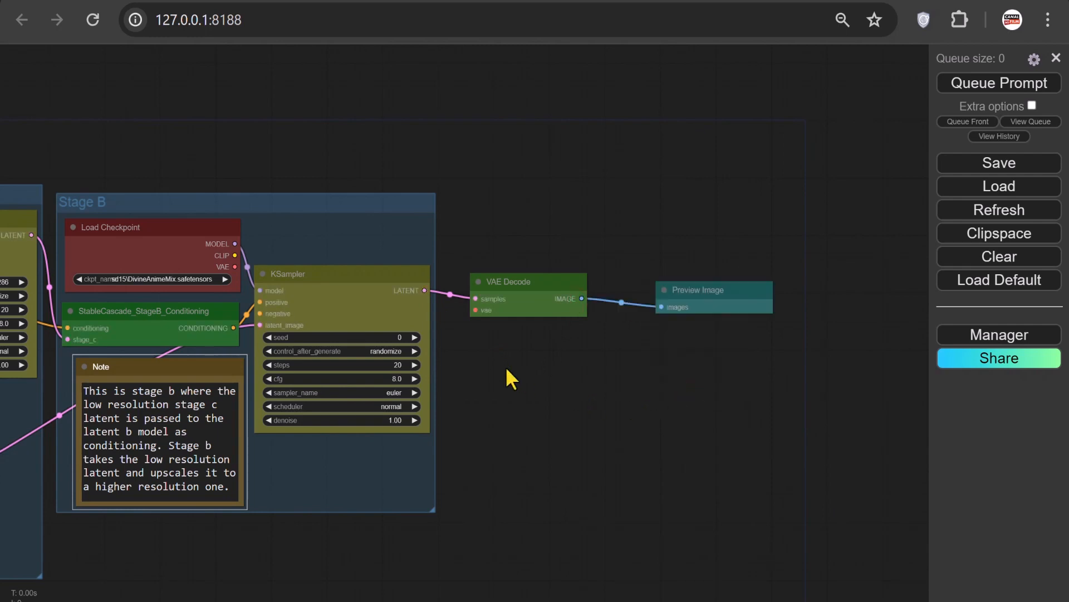
# Add a Note node below VAE Decode and enlarge it to hold a few lines of text.
pyautogui.rightClick(455, 344)
pyautogui.click(465, 344)
pyautogui.click(674, 343)
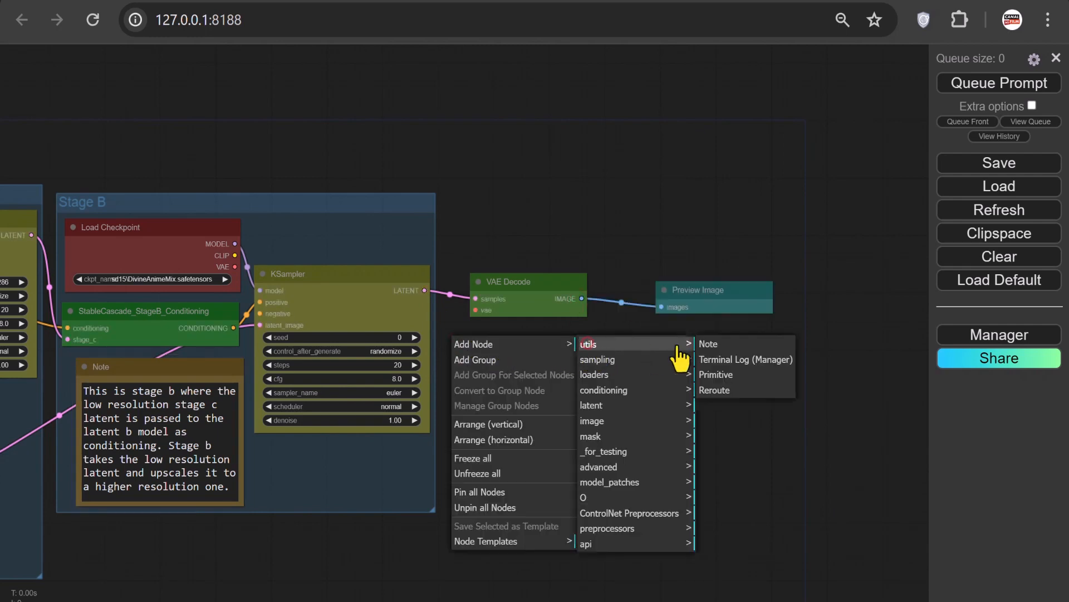
pyautogui.click(717, 342)
pyautogui.moveTo(574, 373); pyautogui.dragTo(608, 422)
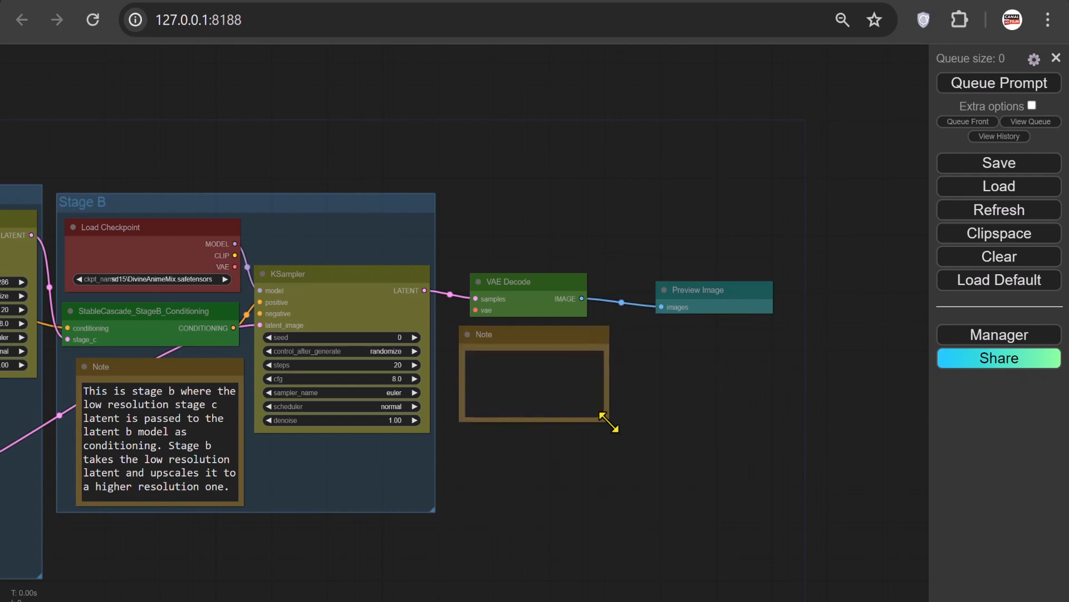
# Write "Stage A is what the VAE is called. It decodes the stage b latent into pixel space." in the note and enlarge it slightly.
pyautogui.click(501, 372)
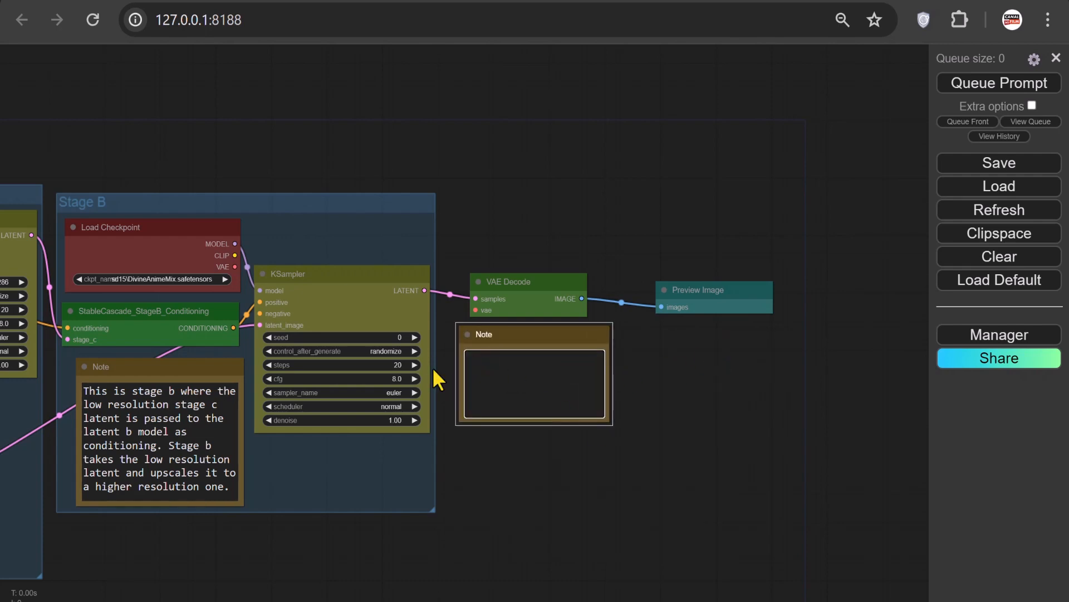
pyautogui.scroll(4, 432, 366)
pyautogui.write('Stag')
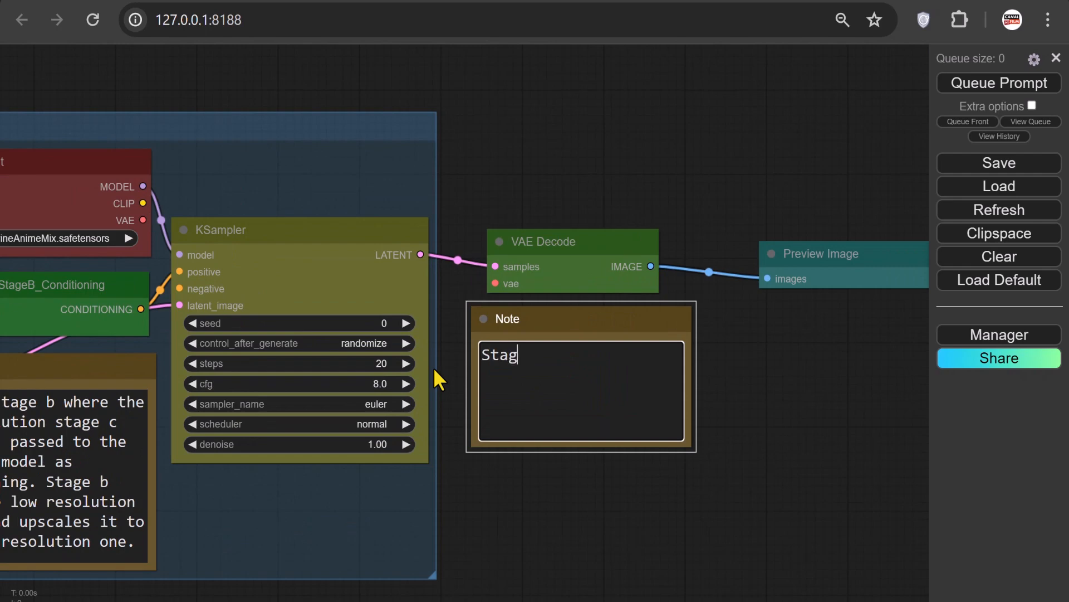
pyautogui.write('e A is what')
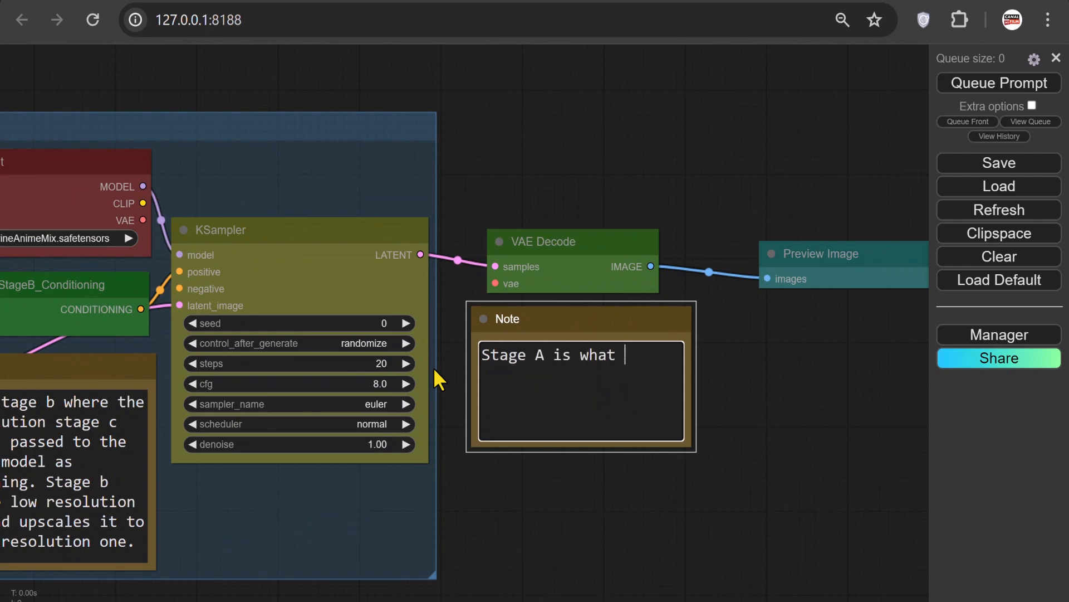
pyautogui.write(' the VAE is called. It d')
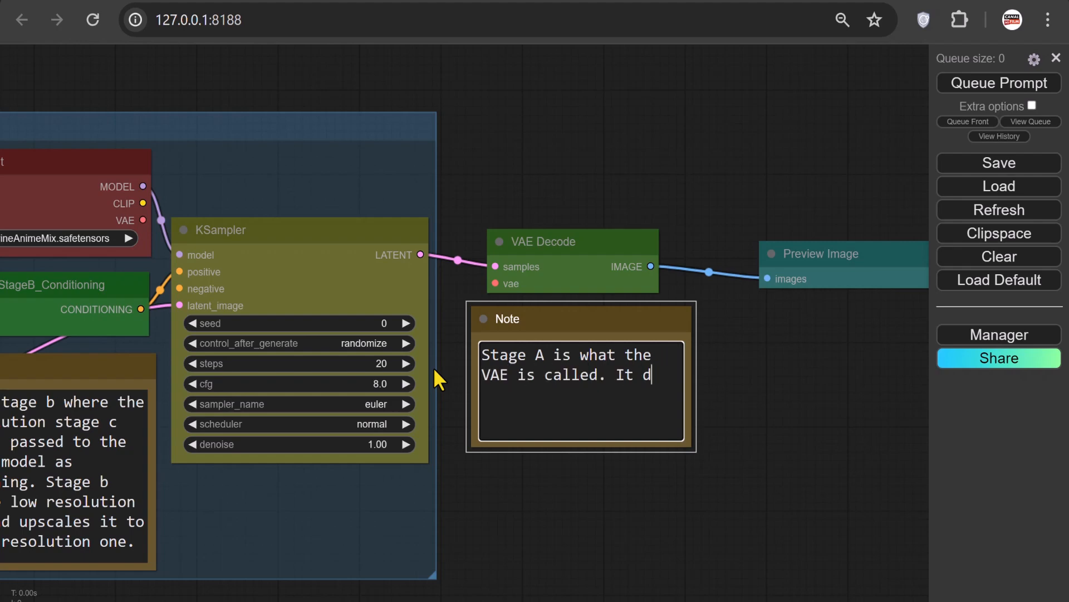
pyautogui.write('ecodes the ')
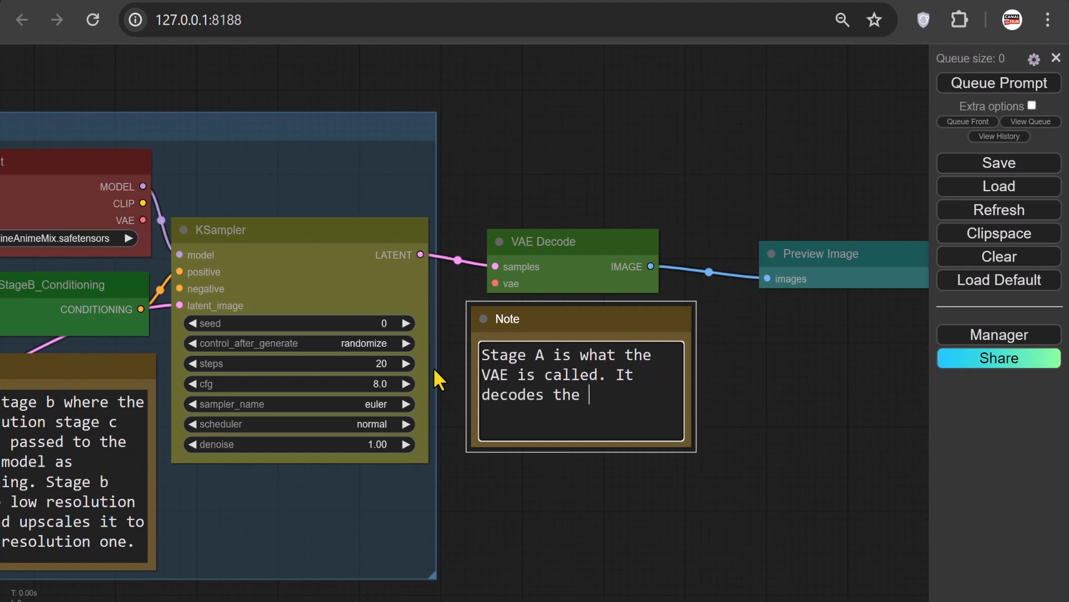
pyautogui.write('stage b late')
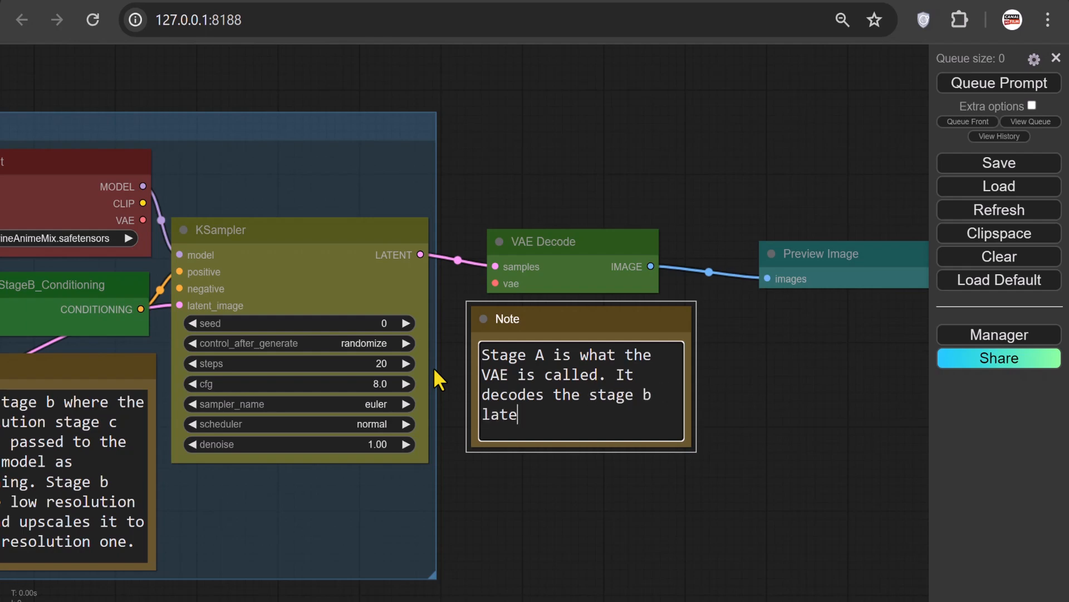
pyautogui.write('nt into pixel')
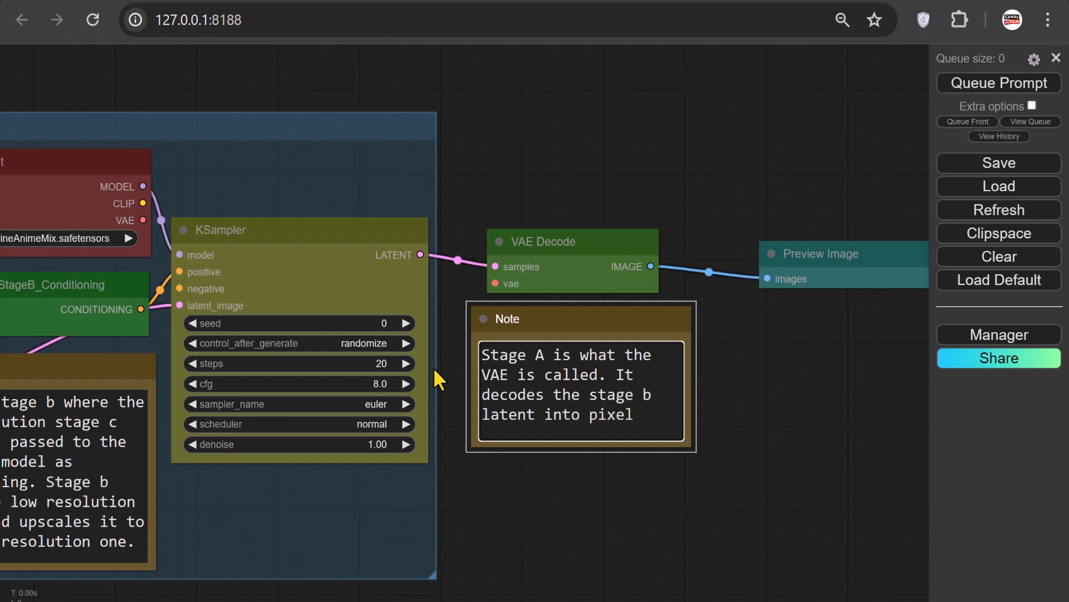
pyautogui.write(' space.')
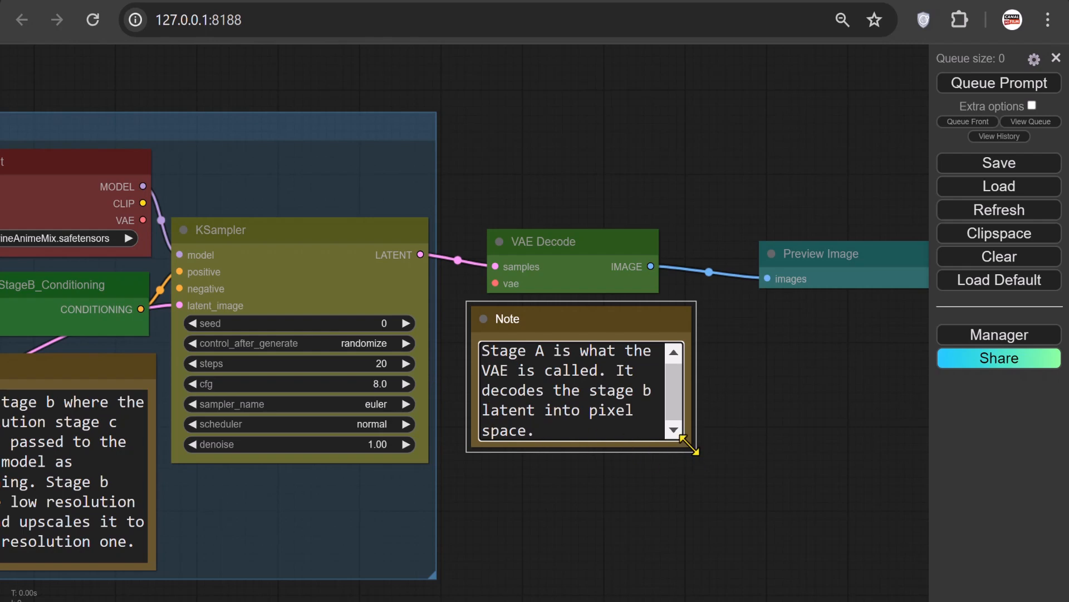
pyautogui.moveTo(691, 444); pyautogui.dragTo(698, 469)
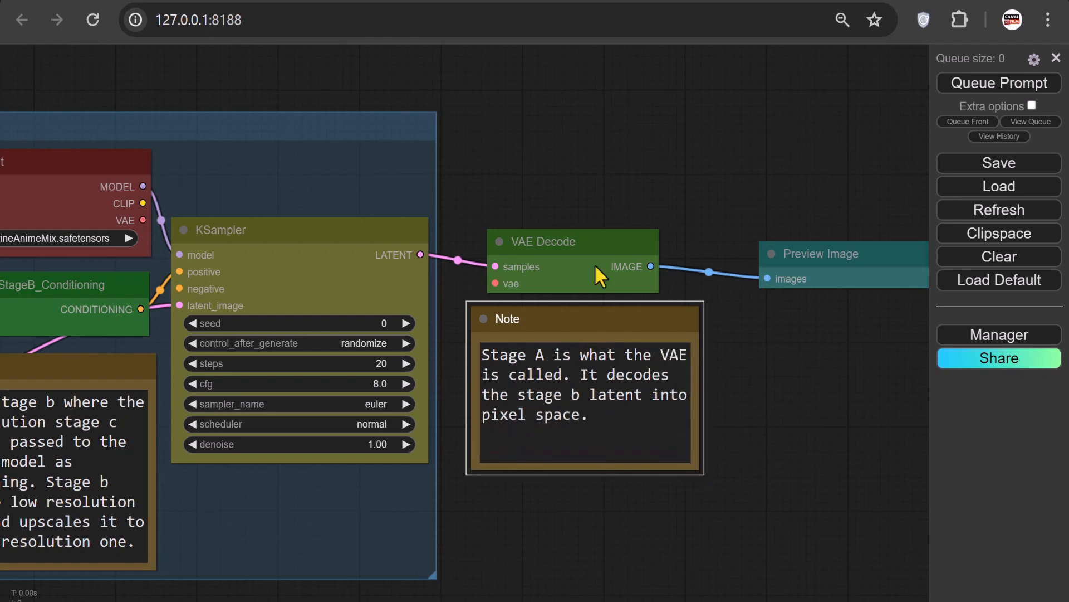
# Add a Note node in the empty space above the two groups and stretch it into a wide text box.
pyautogui.scroll(-6, 550, 165)
pyautogui.moveTo(352, 99); pyautogui.dragTo(611, 288)
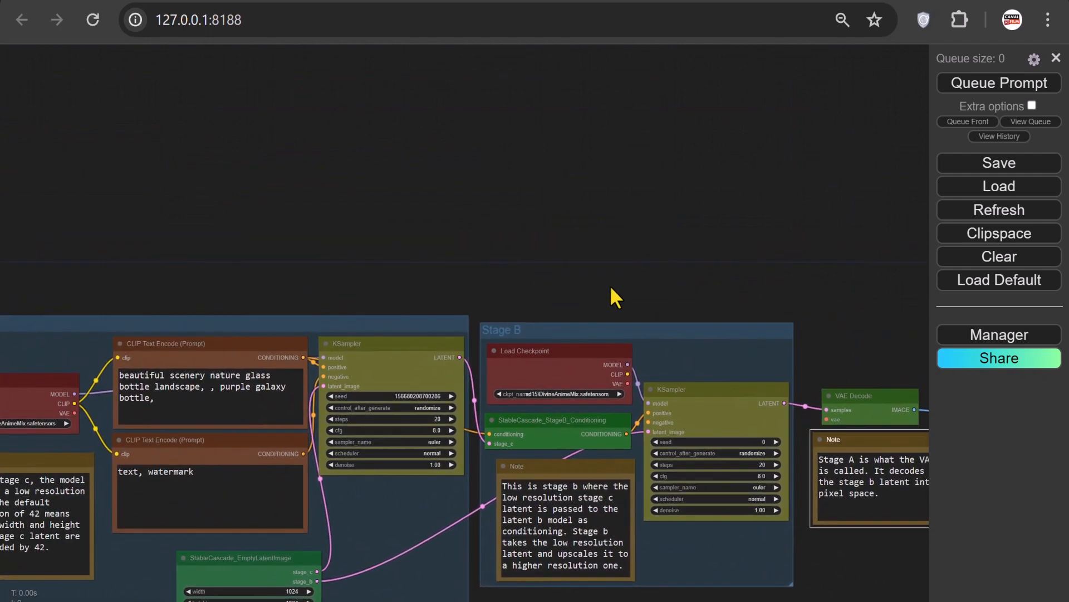
pyautogui.rightClick(268, 170)
pyautogui.click(288, 169)
pyautogui.click(416, 169)
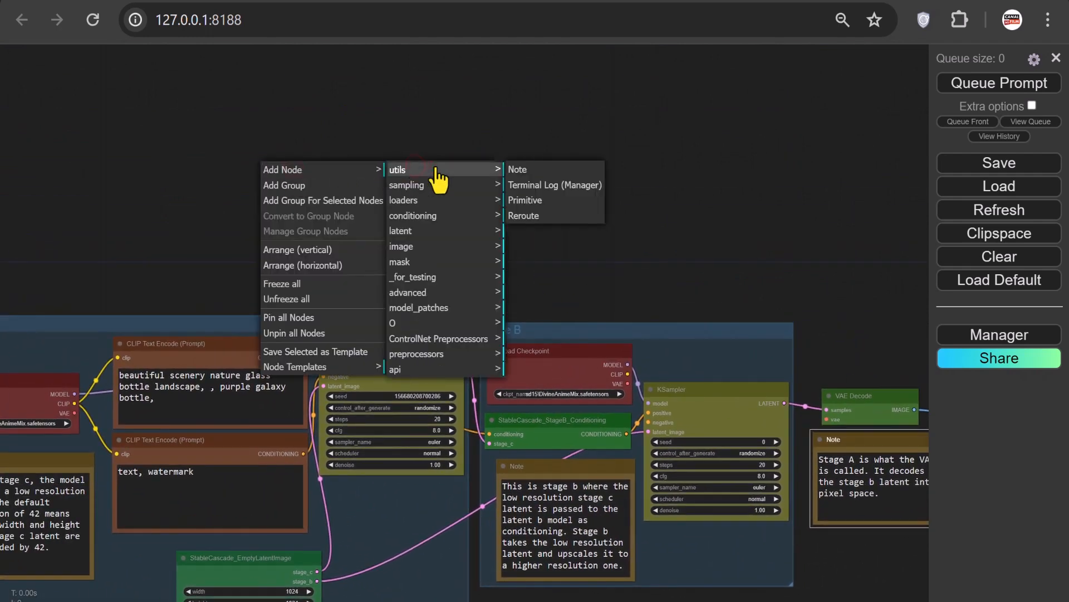
pyautogui.click(534, 170)
pyautogui.moveTo(363, 194); pyautogui.dragTo(692, 303)
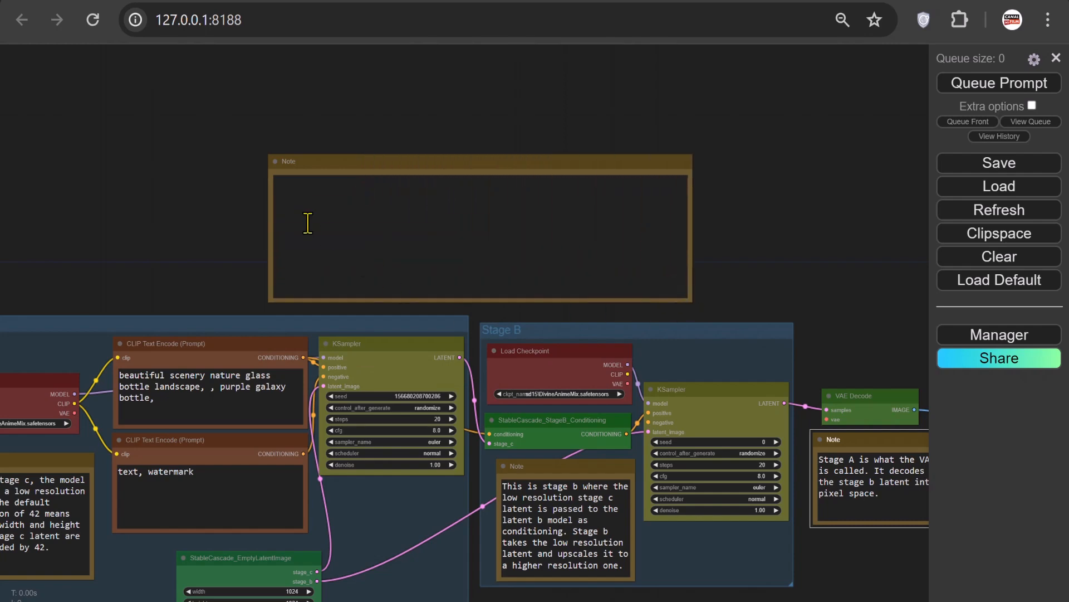
# Write "Stable Cascade is a new benchmarks for quality, flexibility,fine-tunung, and efficiency with a focus on further eliminating hardware barriers." in the wide note.
pyautogui.click(286, 203)
pyautogui.scroll(6, 246, 202)
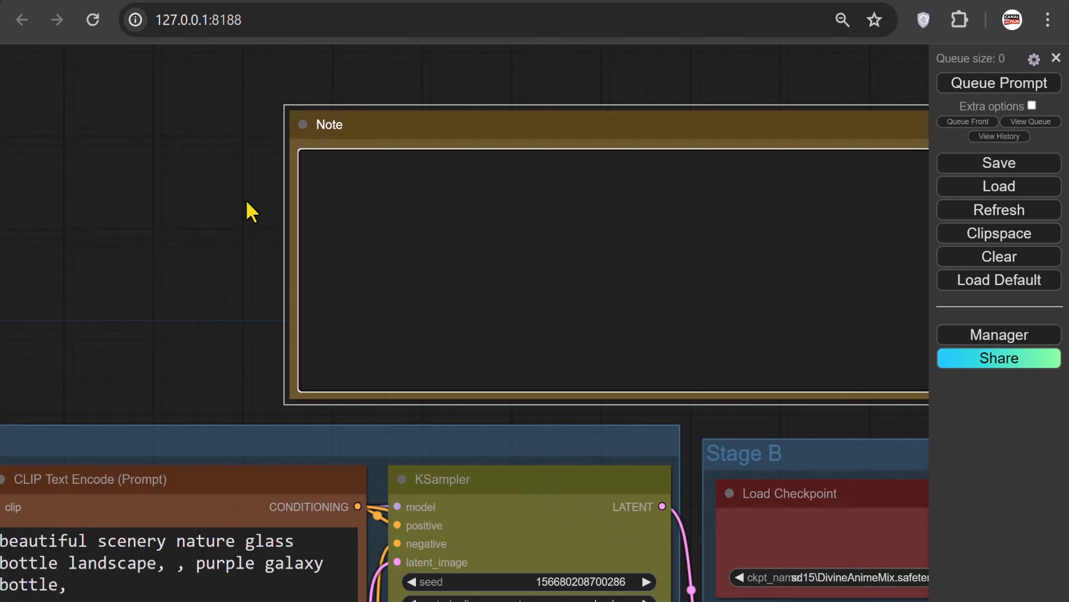
pyautogui.write('Stable Casca')
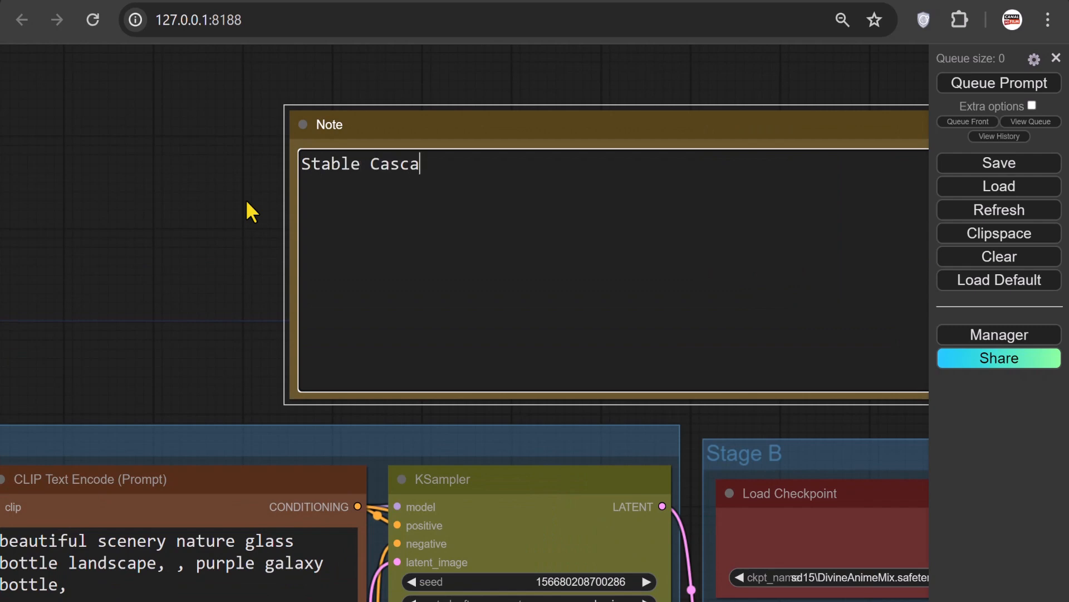
pyautogui.write('de is a new ben')
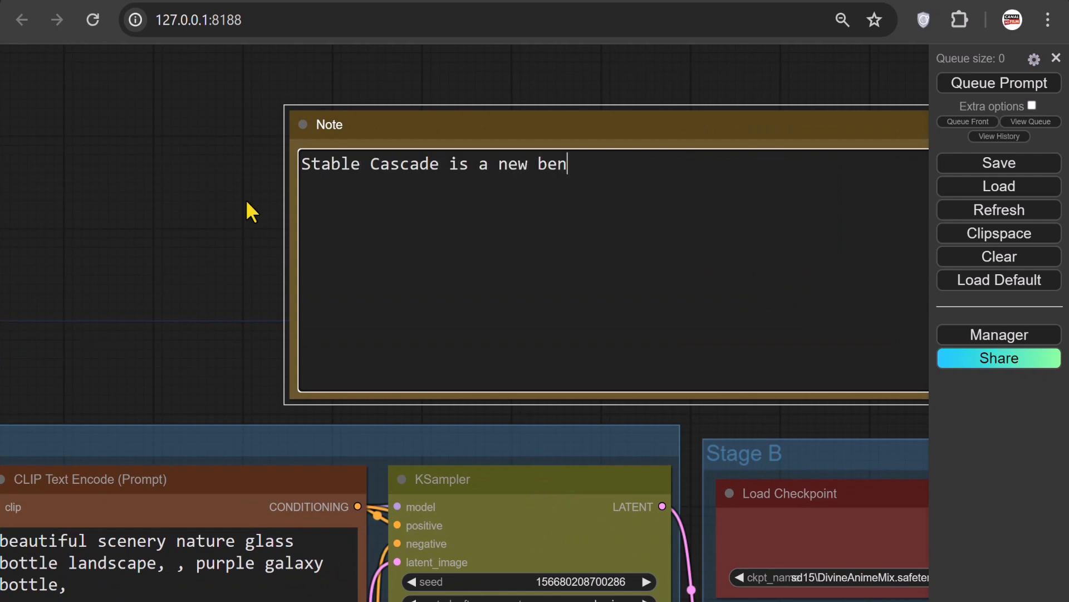
pyautogui.write('chmarks for quality')
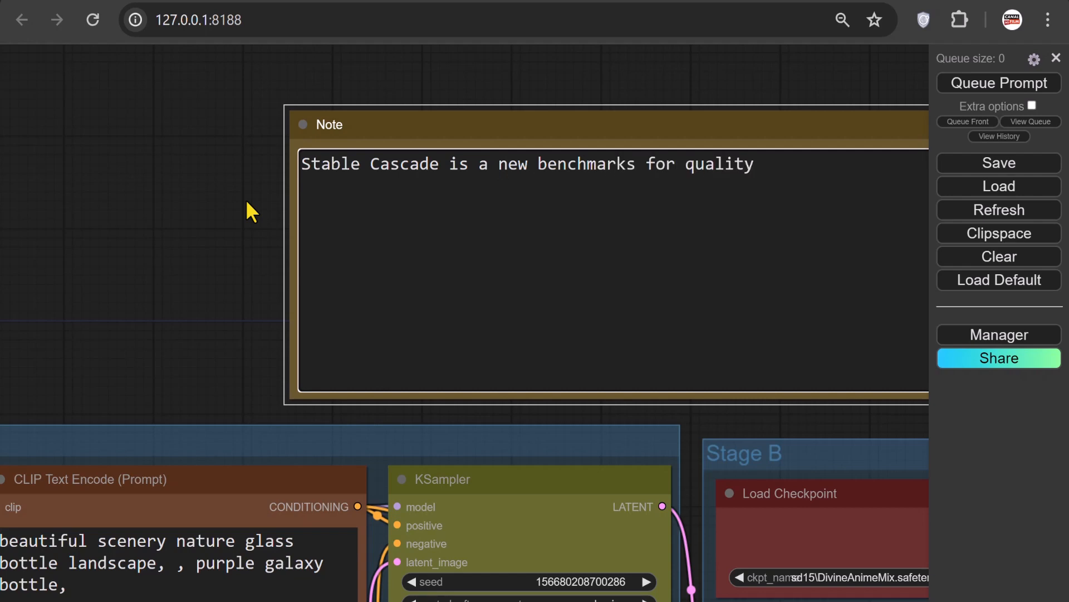
pyautogui.write(', flexibility,')
pyautogui.moveTo(247, 202); pyautogui.dragTo(13, 222)
pyautogui.write('fine ')
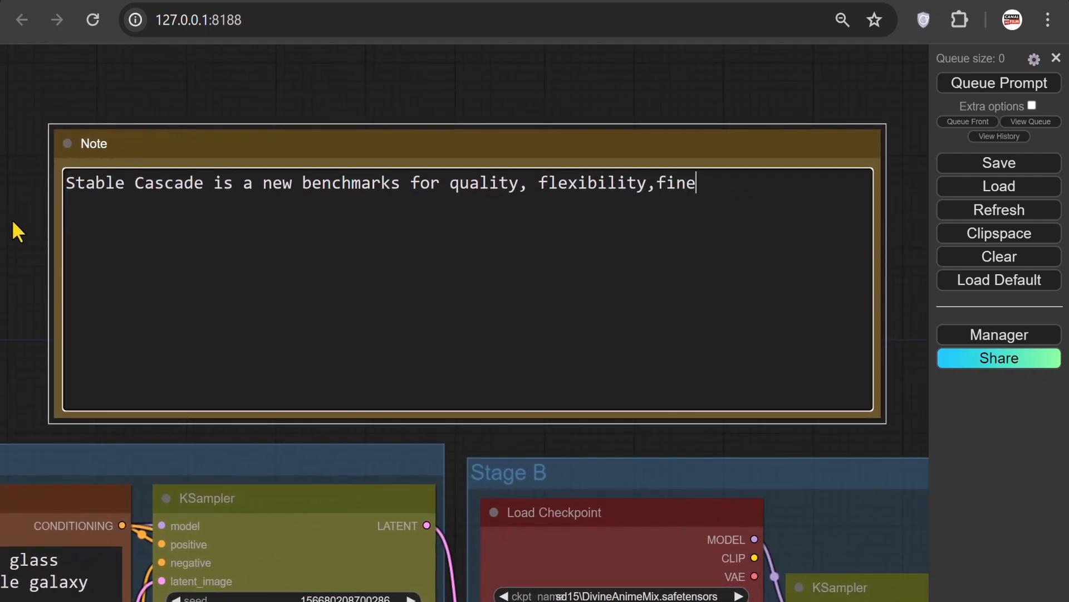
pyautogui.write('-tunung,')
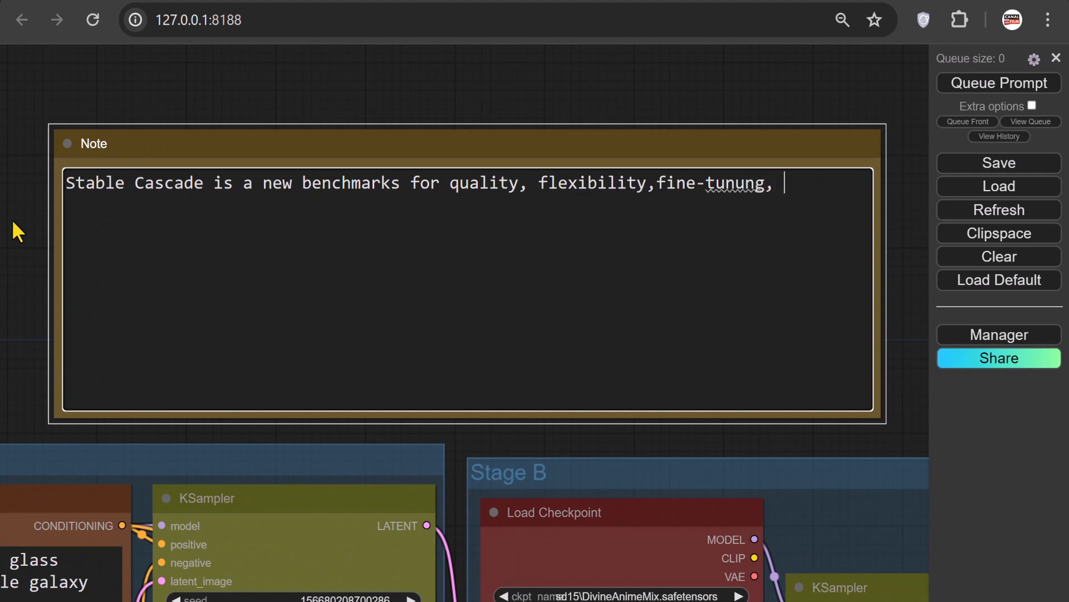
pyautogui.write(' and effi')
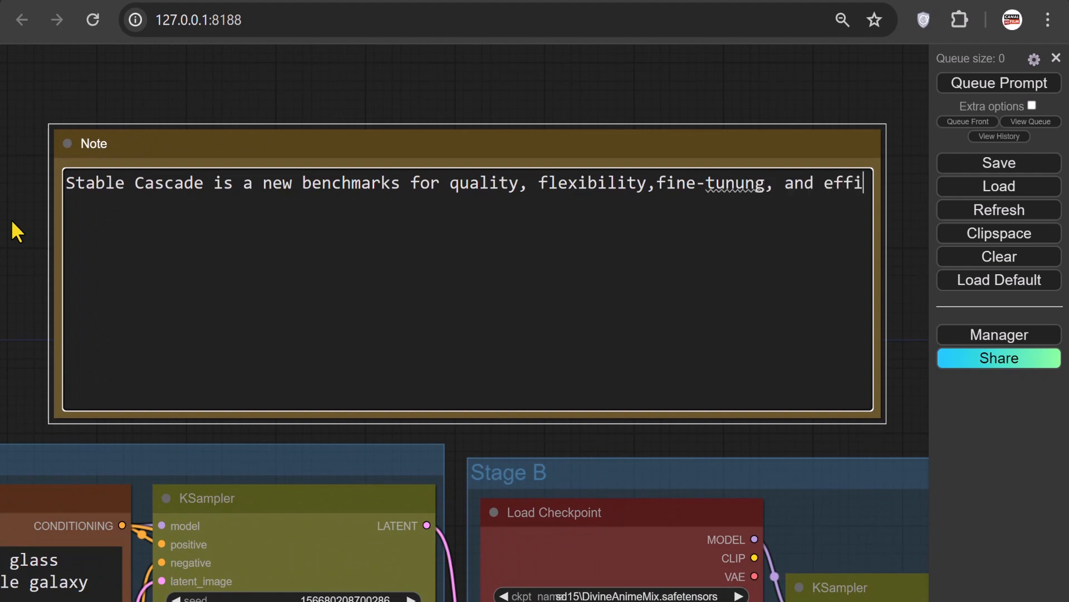
pyautogui.write('ciency with ')
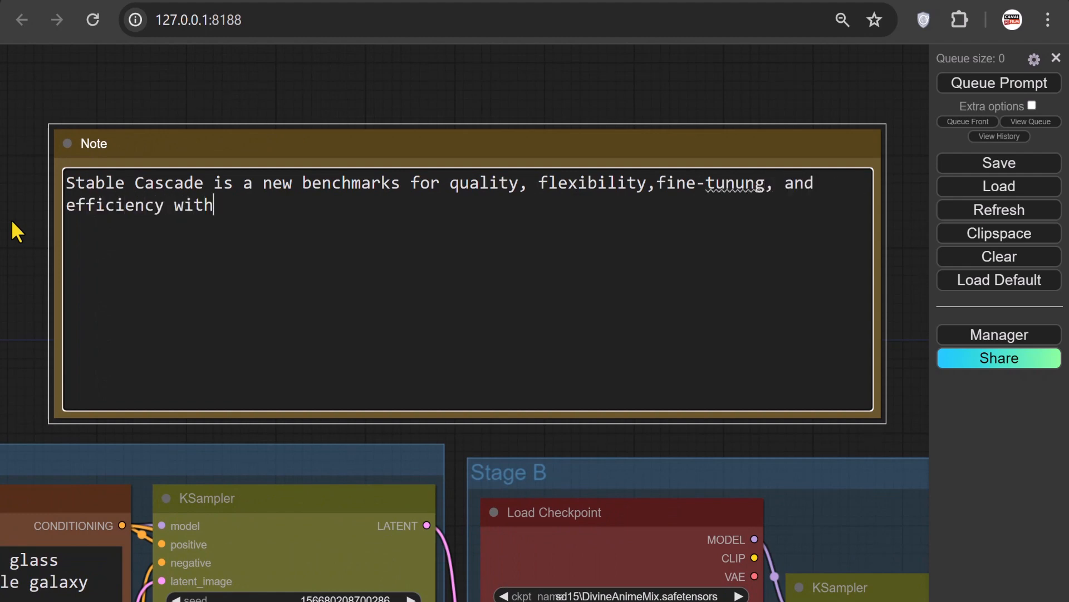
pyautogui.write('a focus on further')
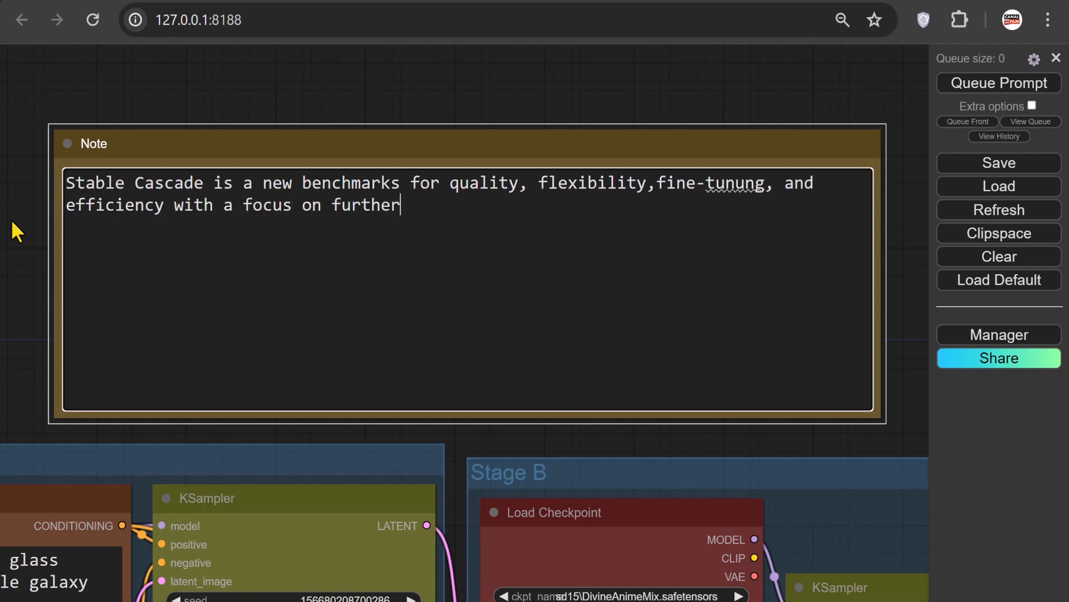
pyautogui.write(' eliminati')
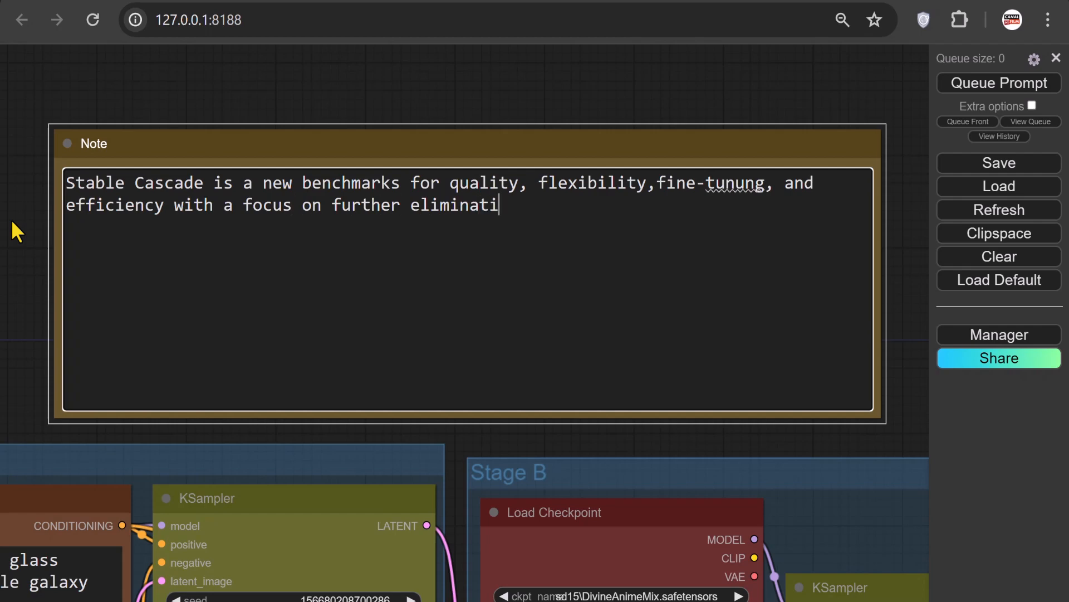
pyautogui.write('ng hardwar')
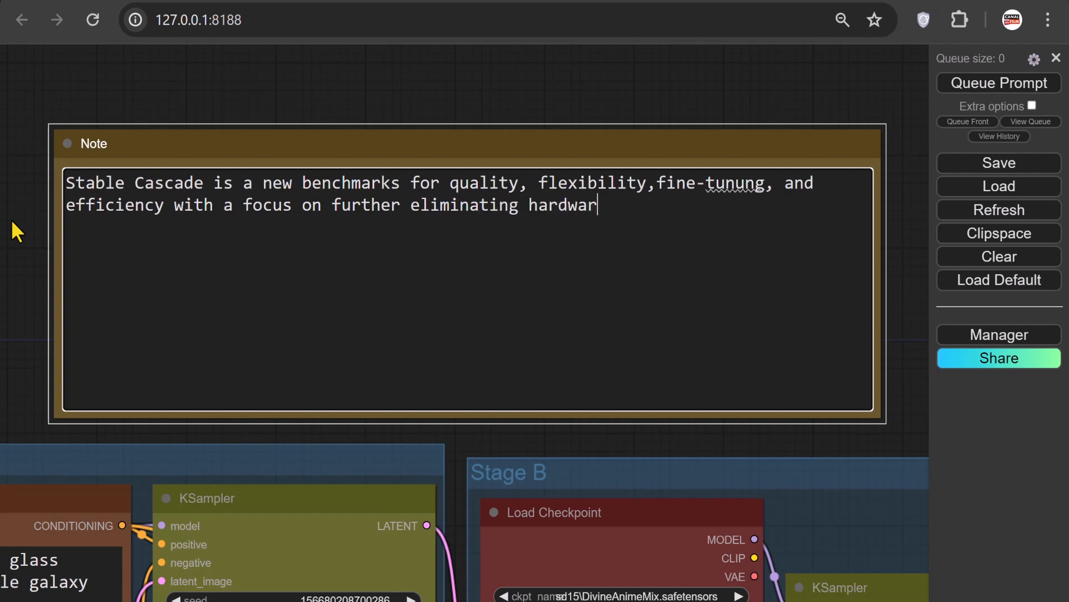
pyautogui.write('e barrier')
# Start a second paragraph: "Stable Cascade is a 3 stage process, first a low resolution latent image is generated with the stages c diffusion model.".
pyautogui.write('Stable Cascade')
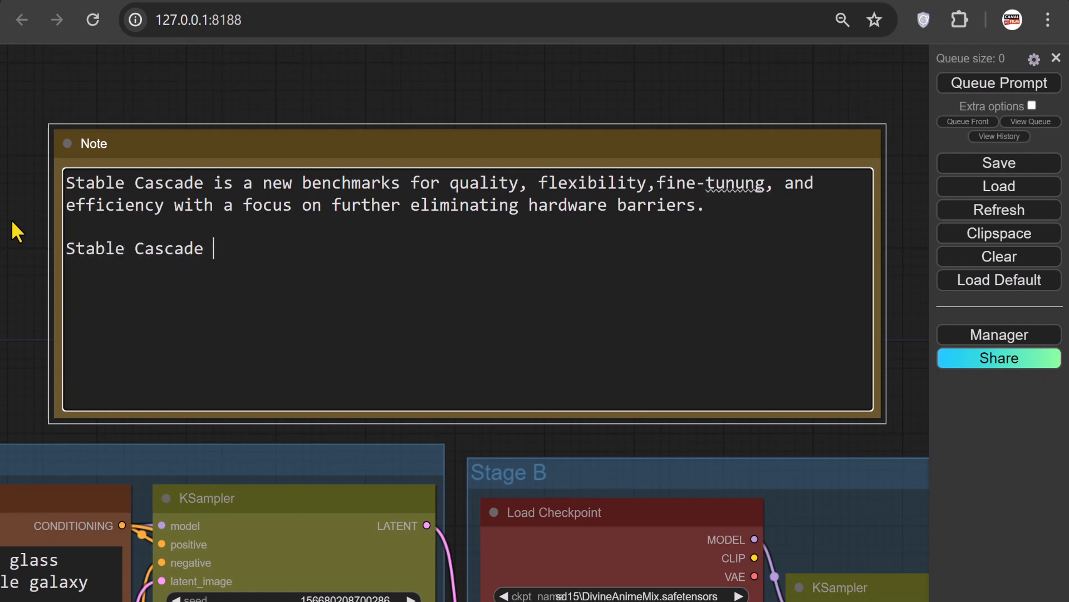
pyautogui.write(' is a 3 stage proce')
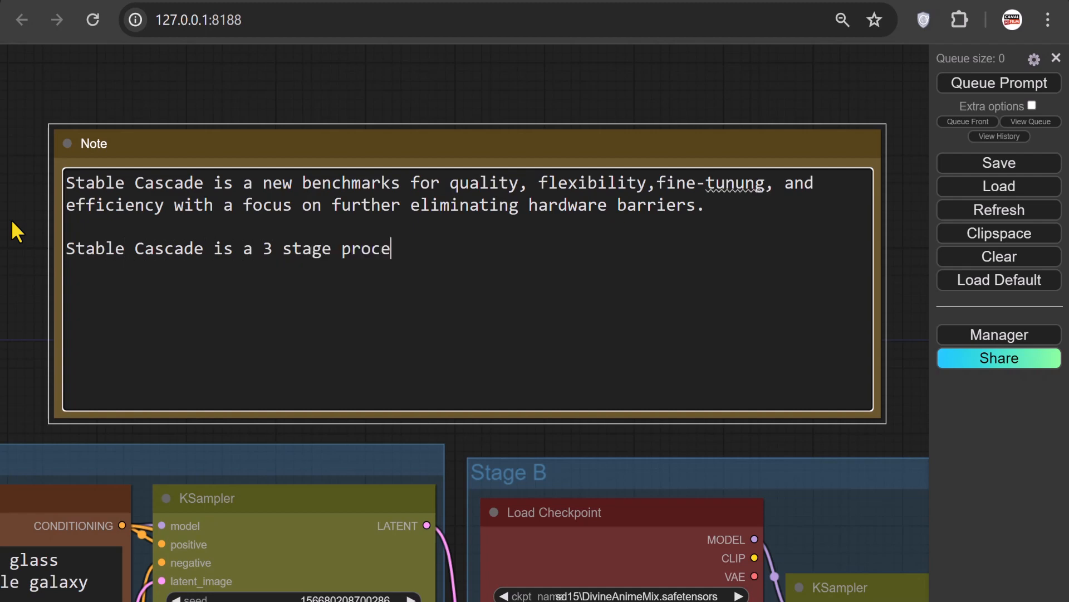
pyautogui.write('ss, first a low re')
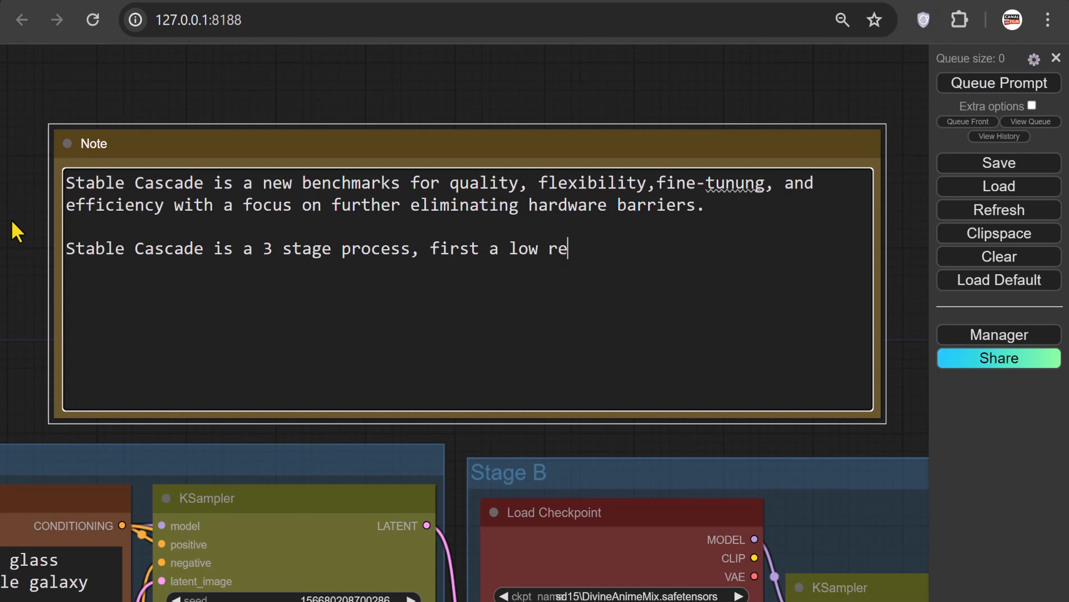
pyautogui.write('solution l')
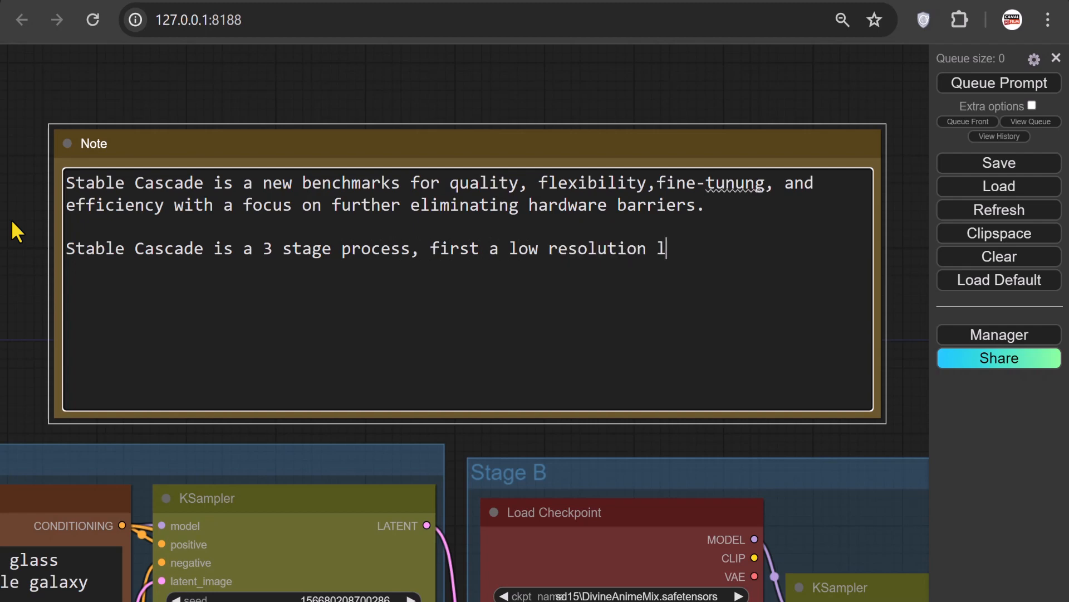
pyautogui.write('atent image')
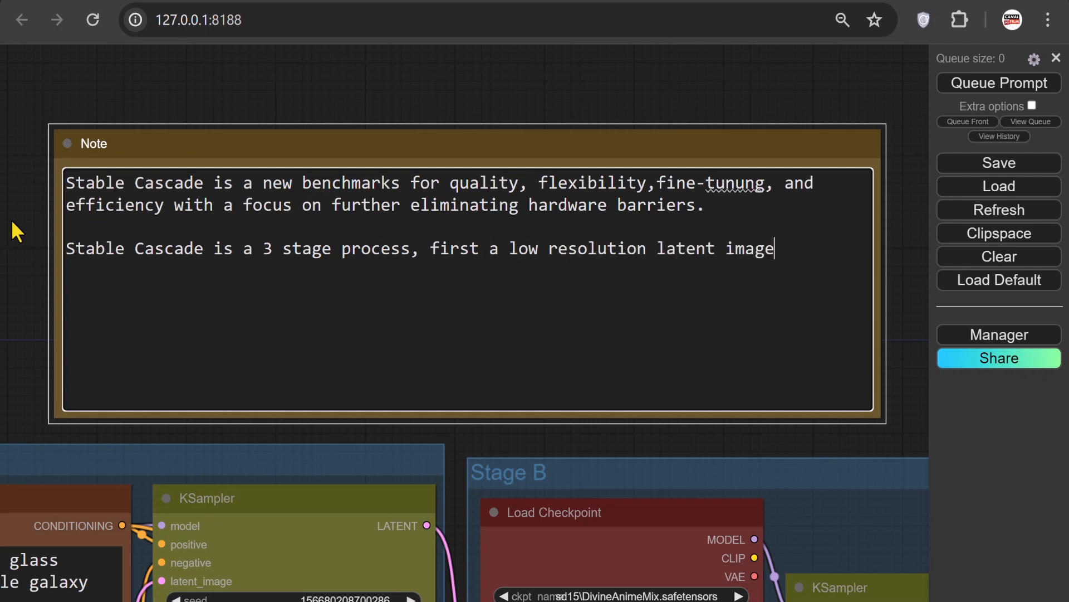
pyautogui.write(' is generated')
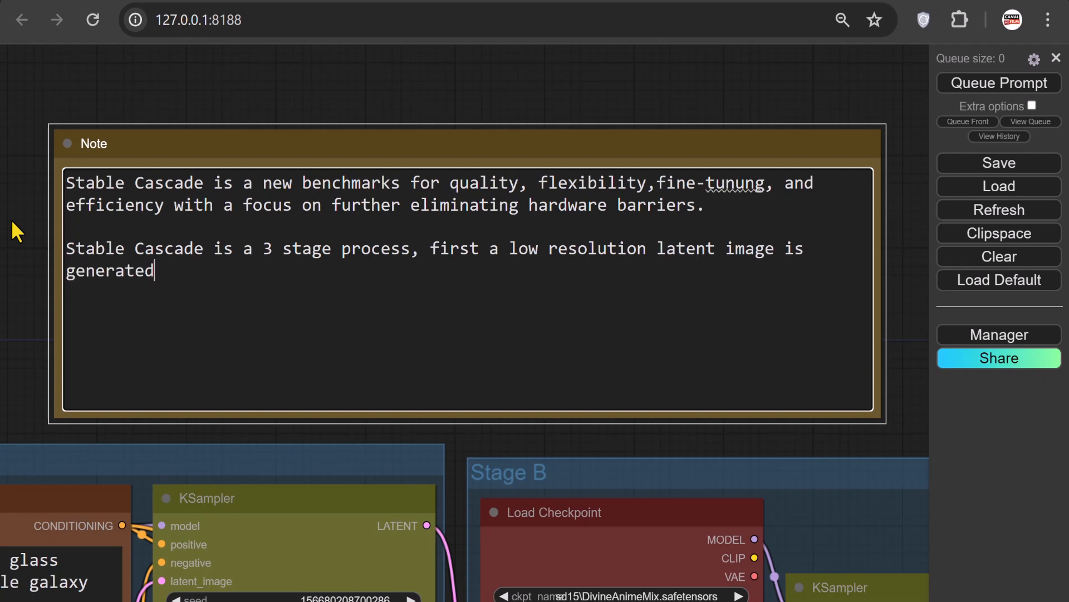
pyautogui.write(' with the stages c f')
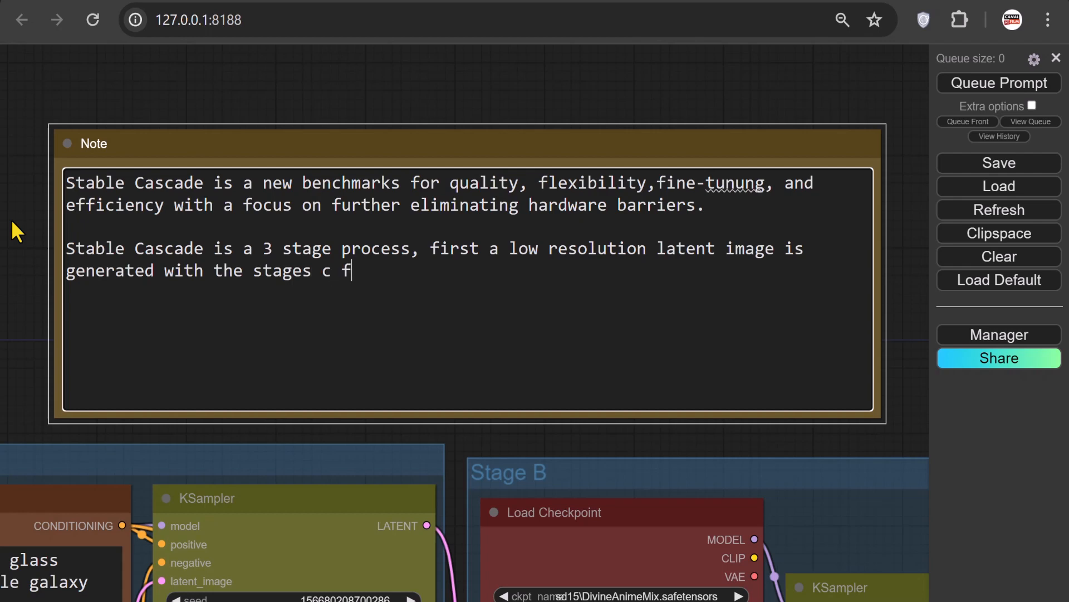
pyautogui.press('BackSpace')
pyautogui.write('diffusion ')
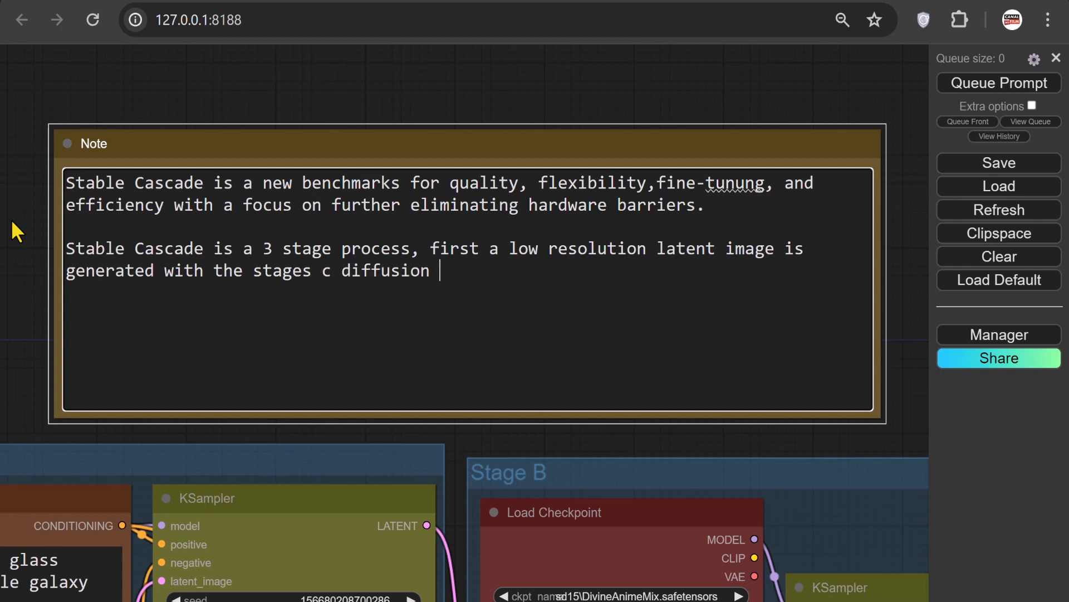
pyautogui.write('model. This lat')
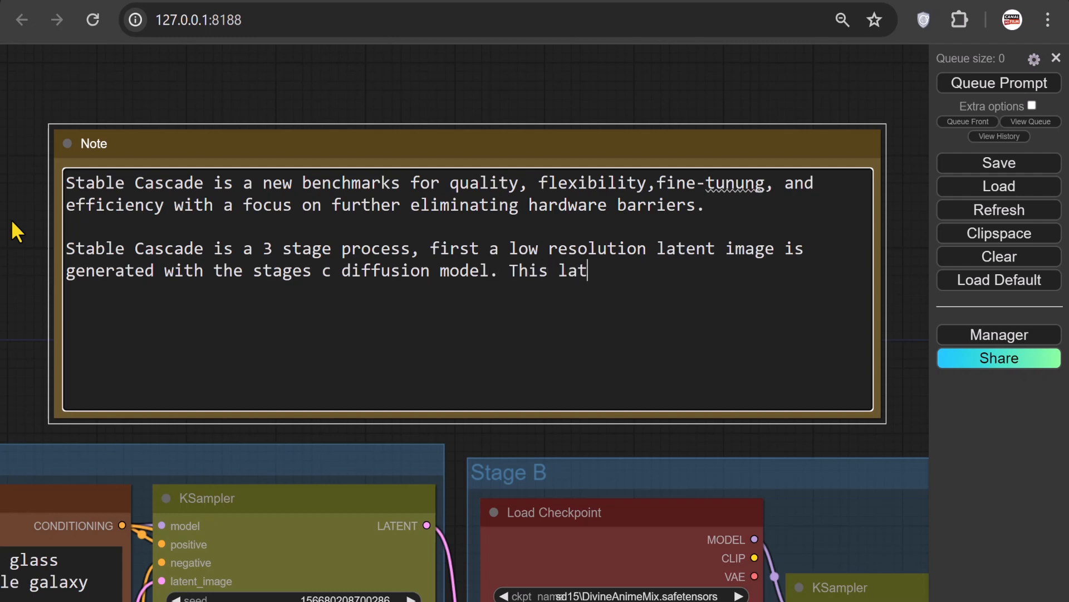
# Continue the note's second paragraph with "This latent is then upscaled using the stage B diffusion model.".
pyautogui.write('ent is the')
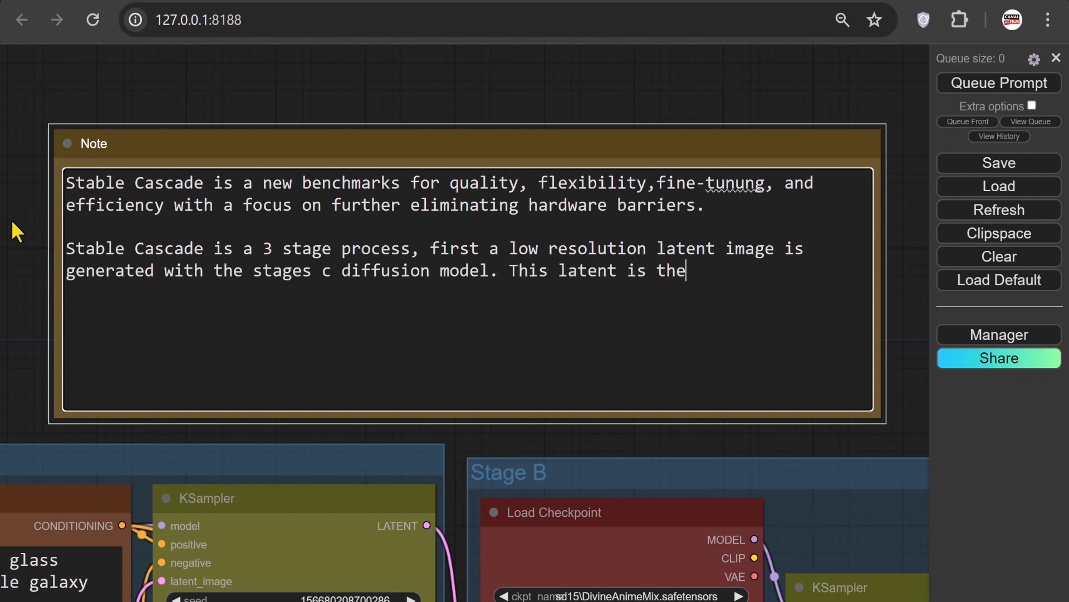
pyautogui.write('n upscaled u')
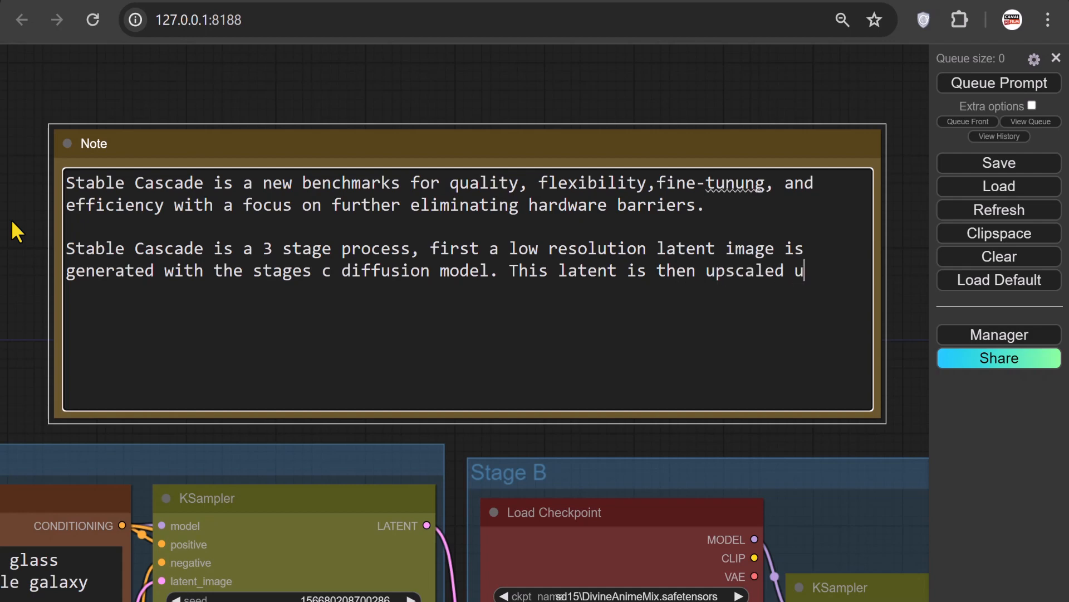
pyautogui.write('sing the sta')
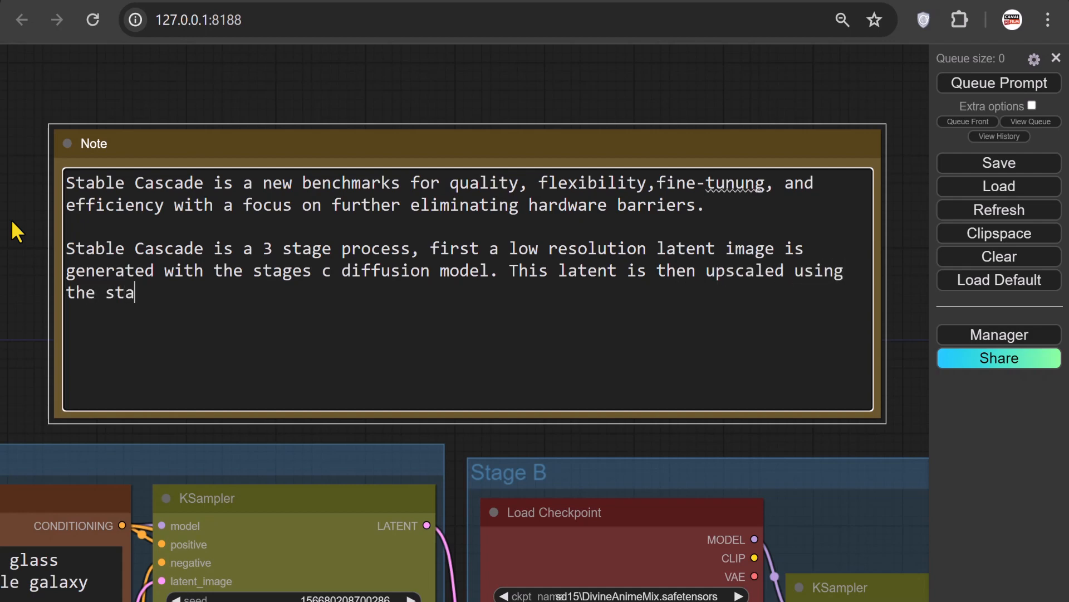
pyautogui.write('ge B fiffusion')
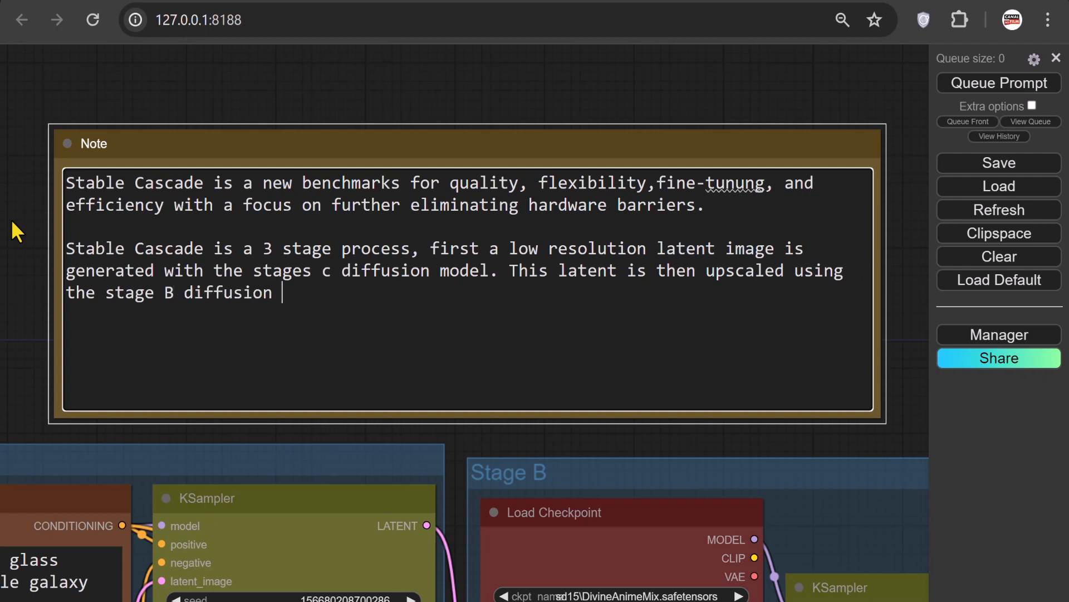
pyautogui.write(' model. This upscale')
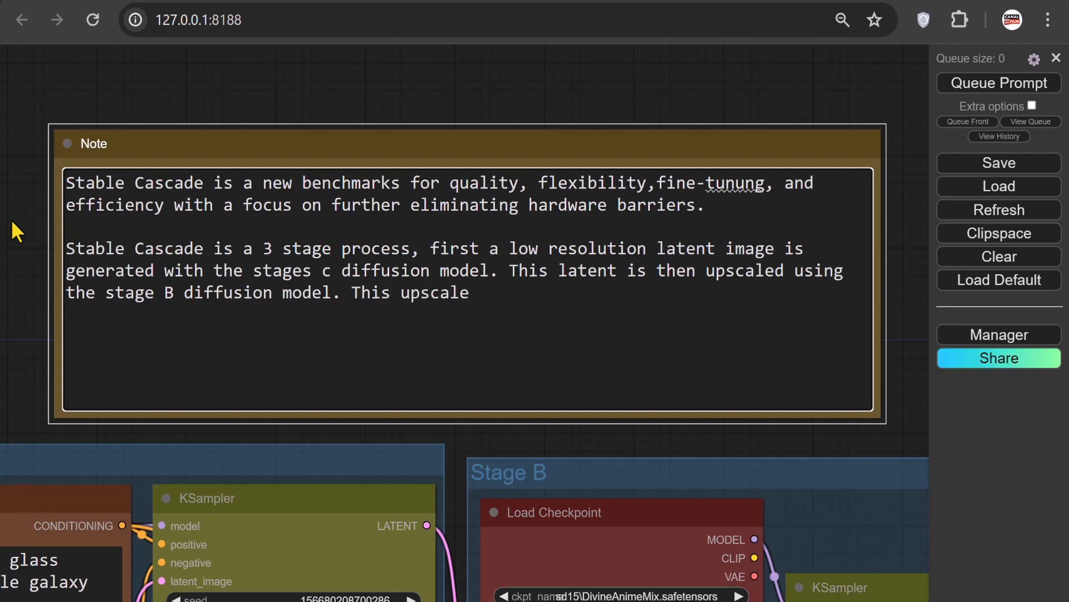
# Finish the second paragraph with "This upscale latent is then upscaled again and converted to pixel space by the stage A VAE.".
pyautogui.write(' latent is then upscal')
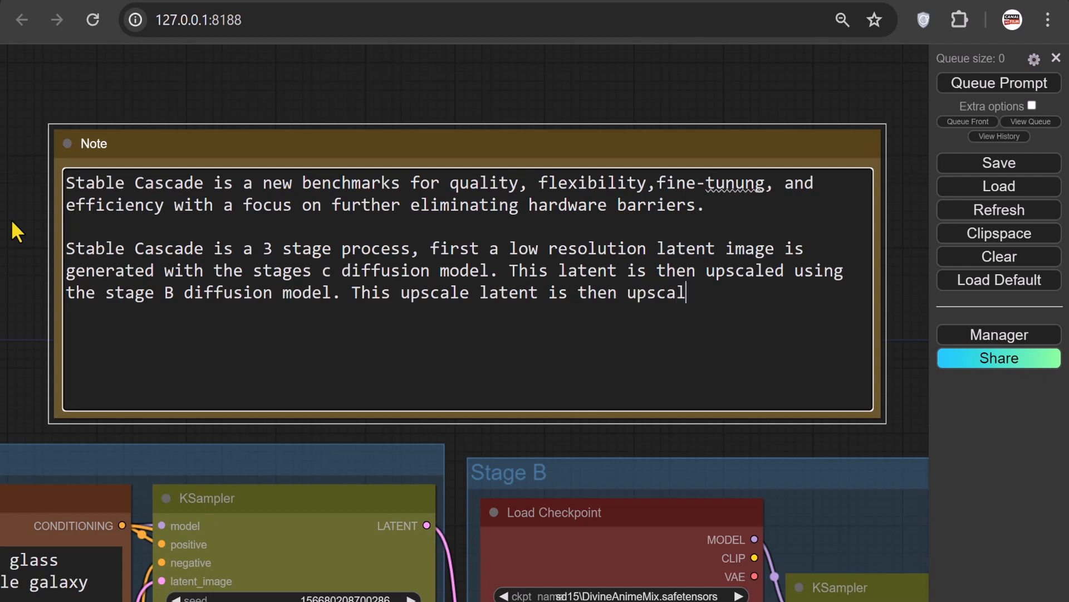
pyautogui.write('ed again')
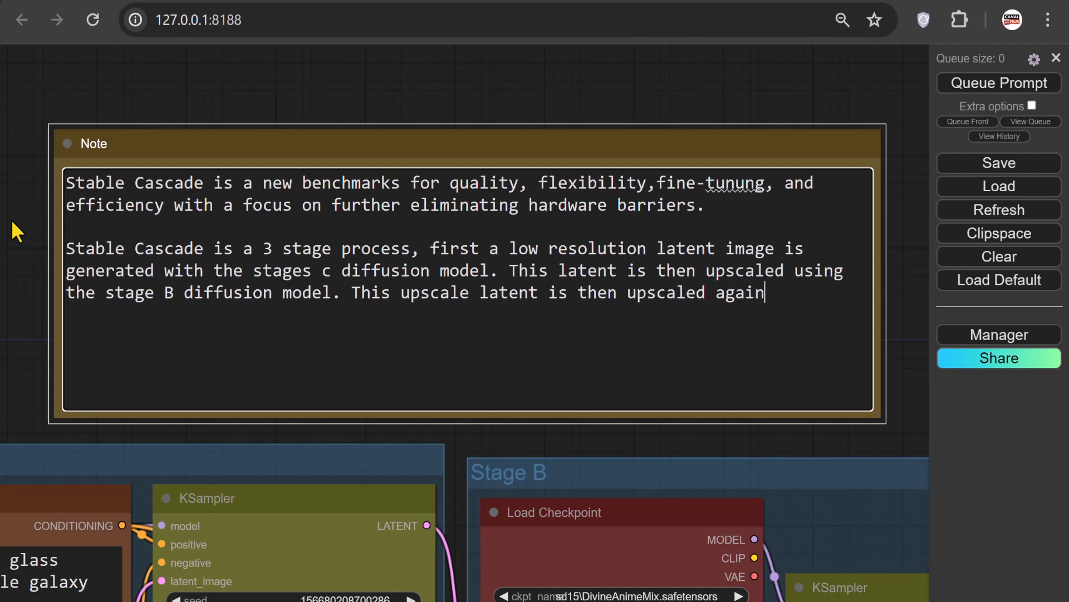
pyautogui.write(' and converted')
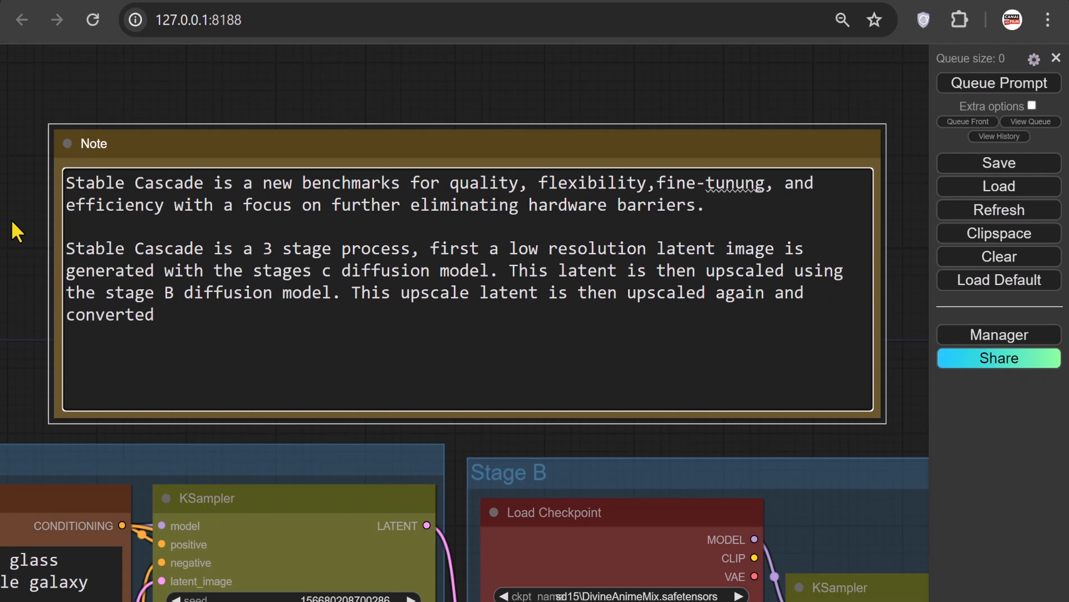
pyautogui.write(' to pio')
pyautogui.press('BackSpace')
pyautogui.press('BackSpace')
pyautogui.write('pixel sp')
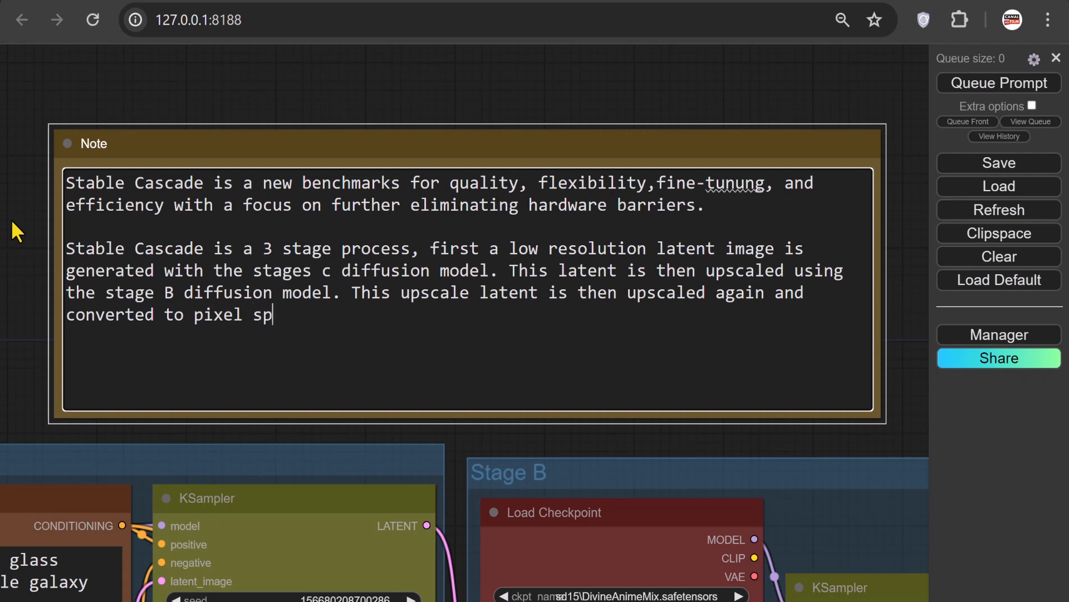
pyautogui.write('ace by the stage')
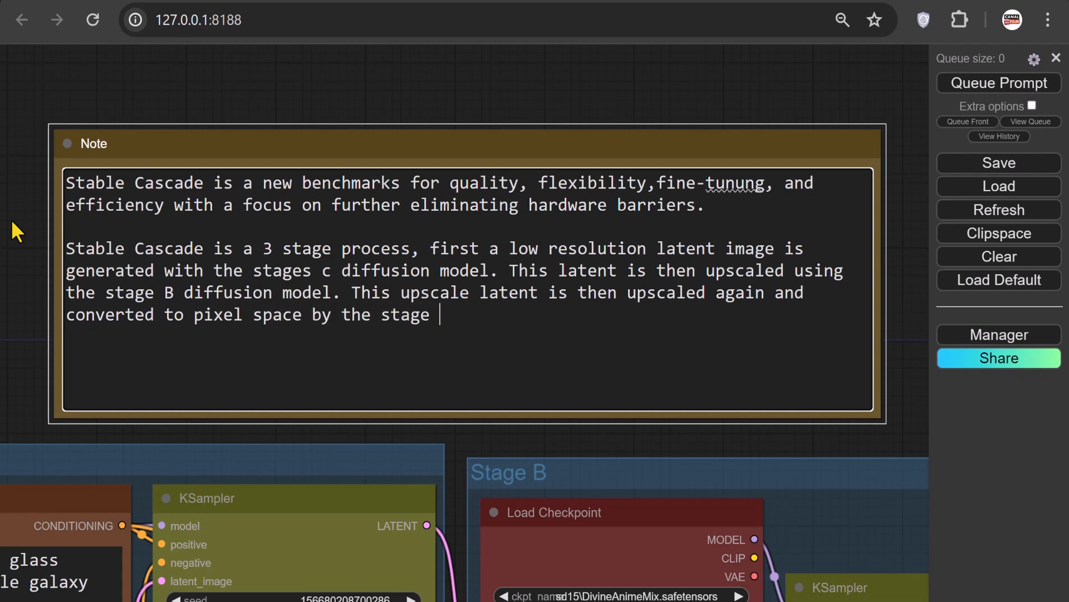
pyautogui.write(' A VAE.')
# Add the closing line "Below is a basic text to image Stable Cascade workflow:" to the note, separated by a blank line.
pyautogui.press('Return')
pyautogui.press('Return')
pyautogui.write('Belo')
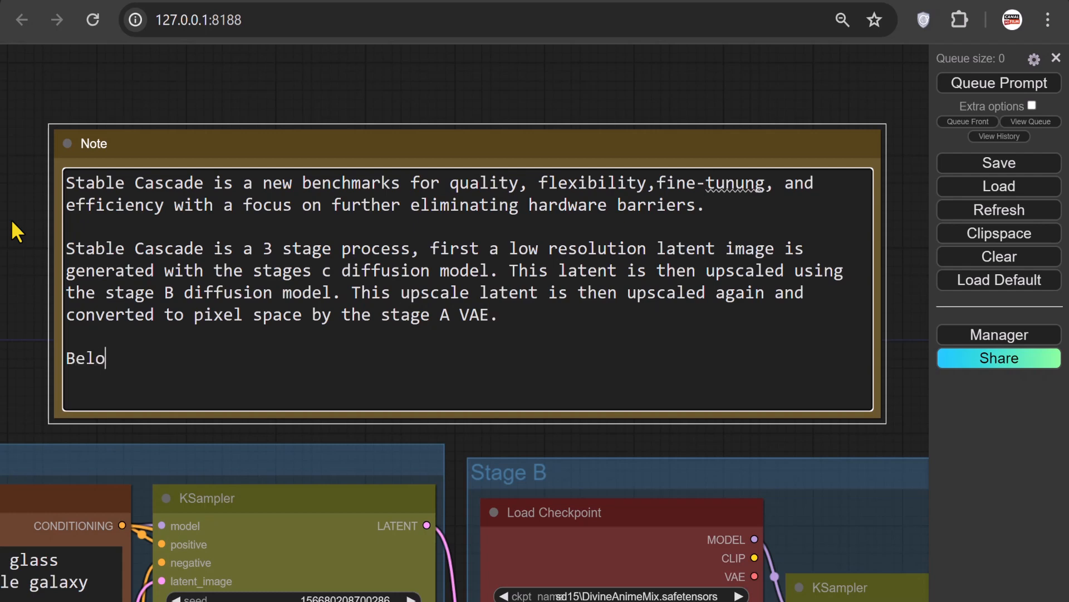
pyautogui.write('w is a basic text')
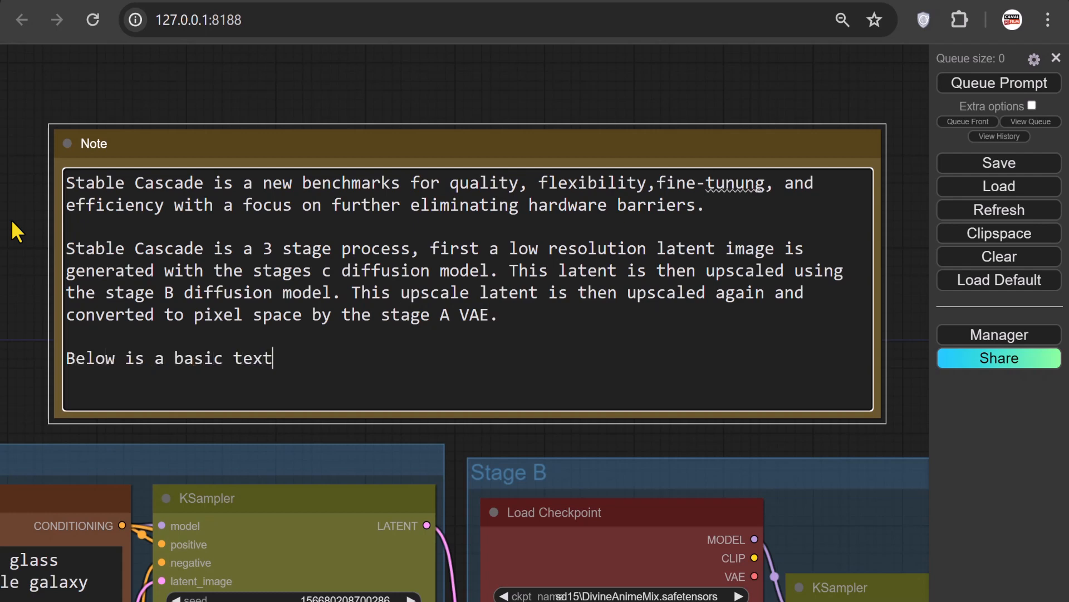
pyautogui.write(' to image Sta')
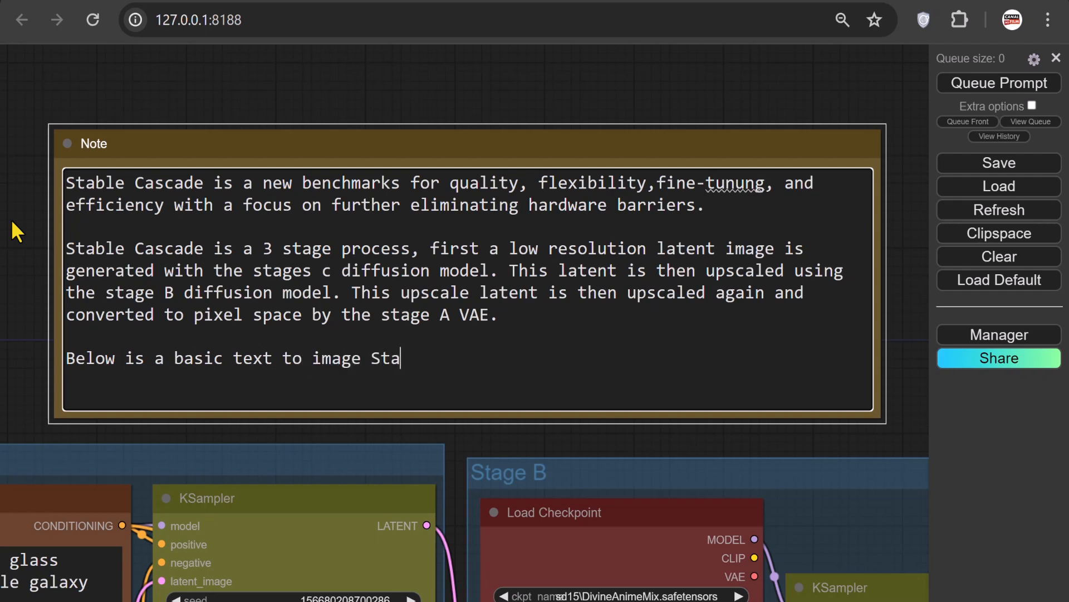
pyautogui.write('ble Cascade')
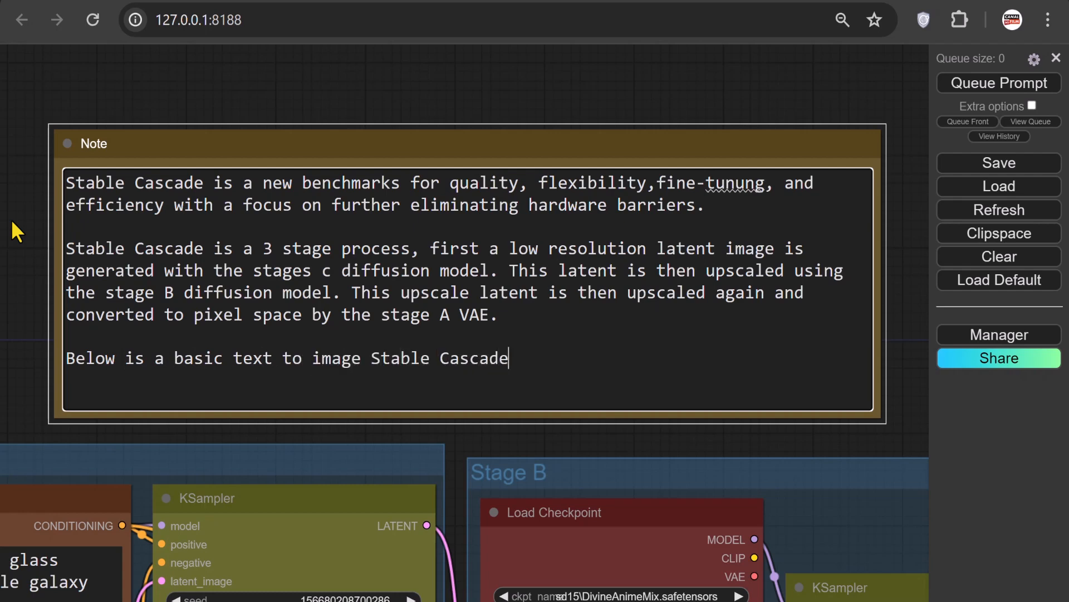
pyautogui.write(' workflow:')
pyautogui.scroll(-5, 17, 231)
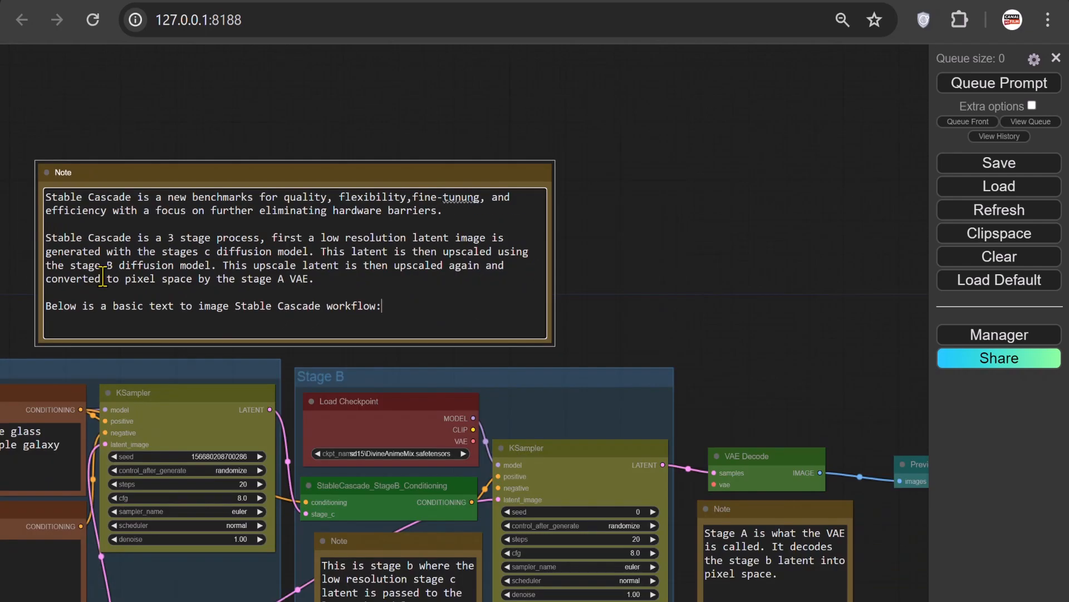
# Load stable_cascade_stage_c.safetensors in the Stage C Load Checkpoint node and widen the node slightly to fit the name.
pyautogui.moveTo(317, 349); pyautogui.dragTo(720, 118)
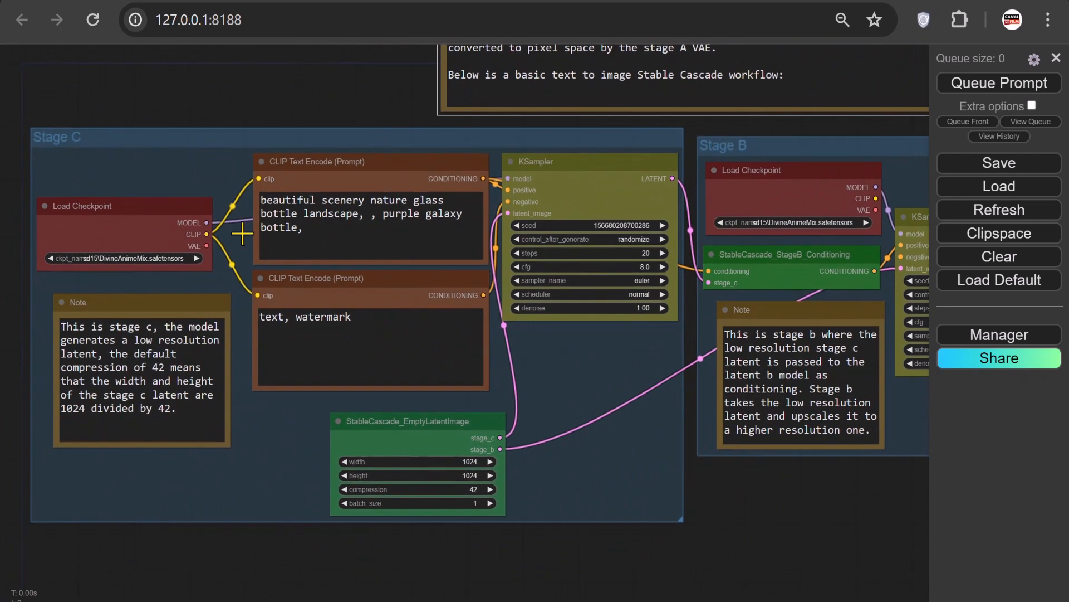
pyautogui.click(143, 205)
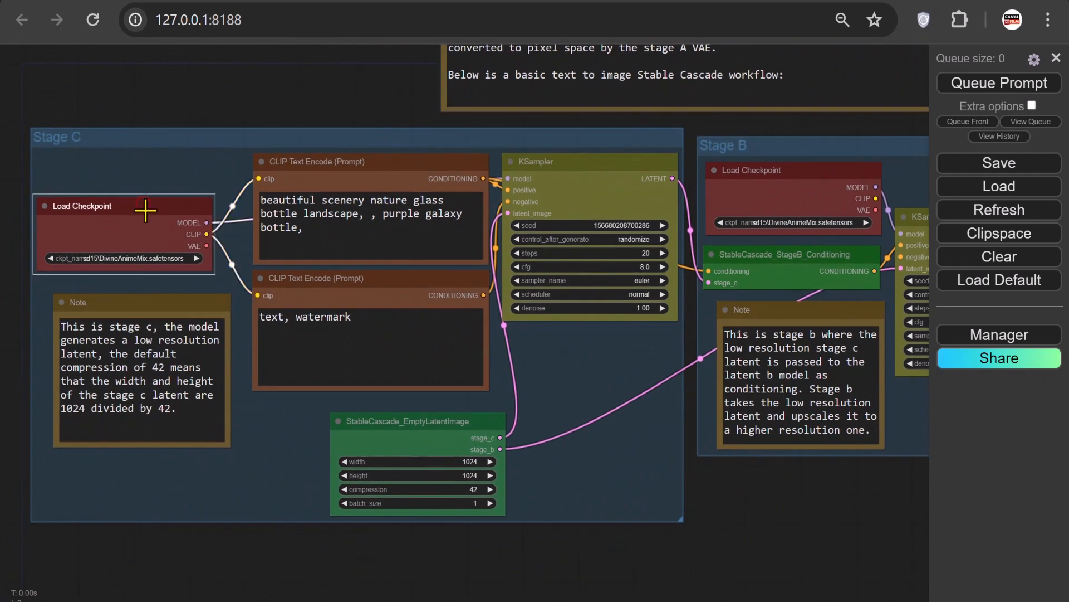
pyautogui.click(154, 258)
pyautogui.scroll(-3, 156, 264)
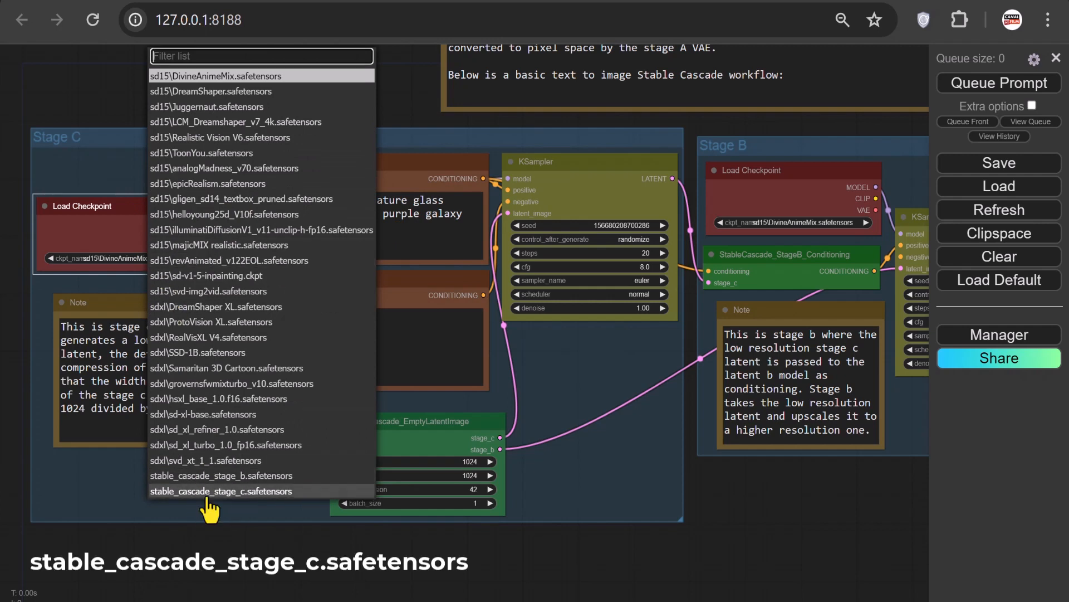
pyautogui.click(207, 493)
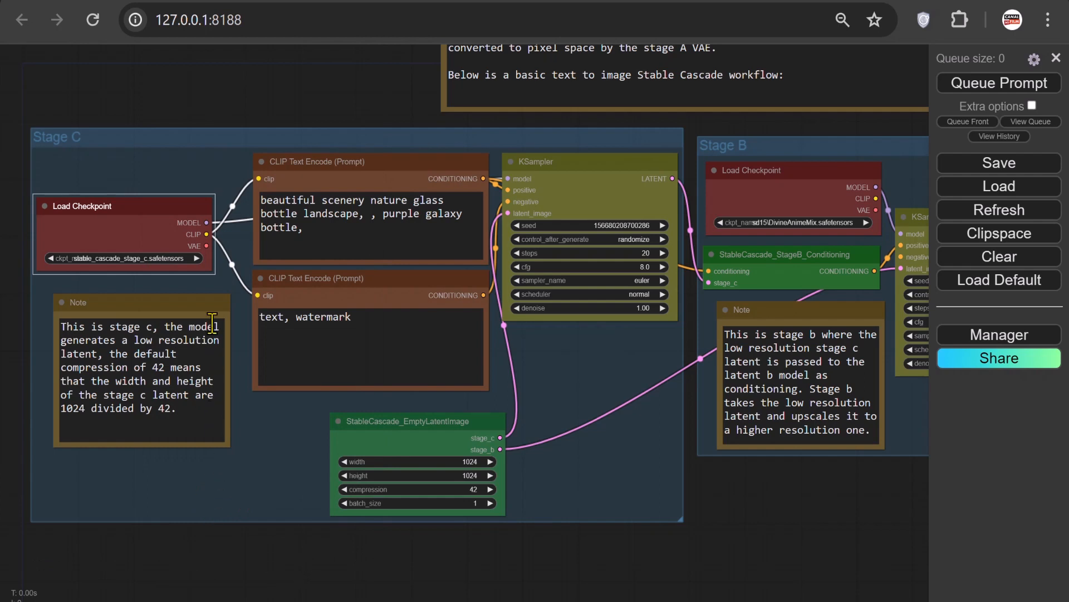
pyautogui.moveTo(215, 273); pyautogui.dragTo(228, 272)
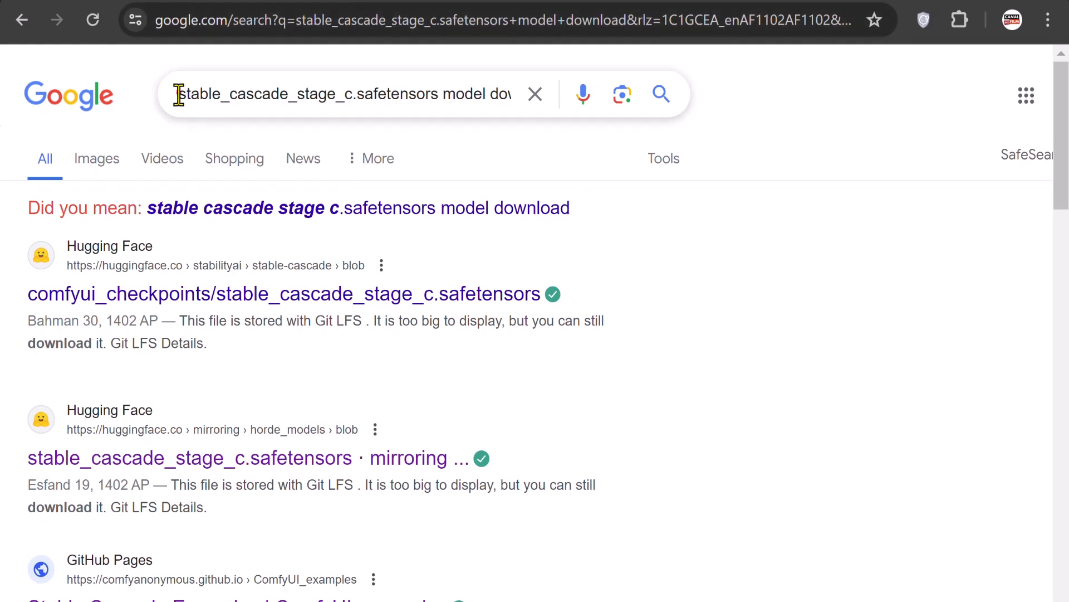
# From the Google results for "stable_cascade_stage_c.safetensors model download", open the mirroring Hugging Face result in a separate tab and view it.
pyautogui.moveTo(174, 95); pyautogui.dragTo(527, 112)
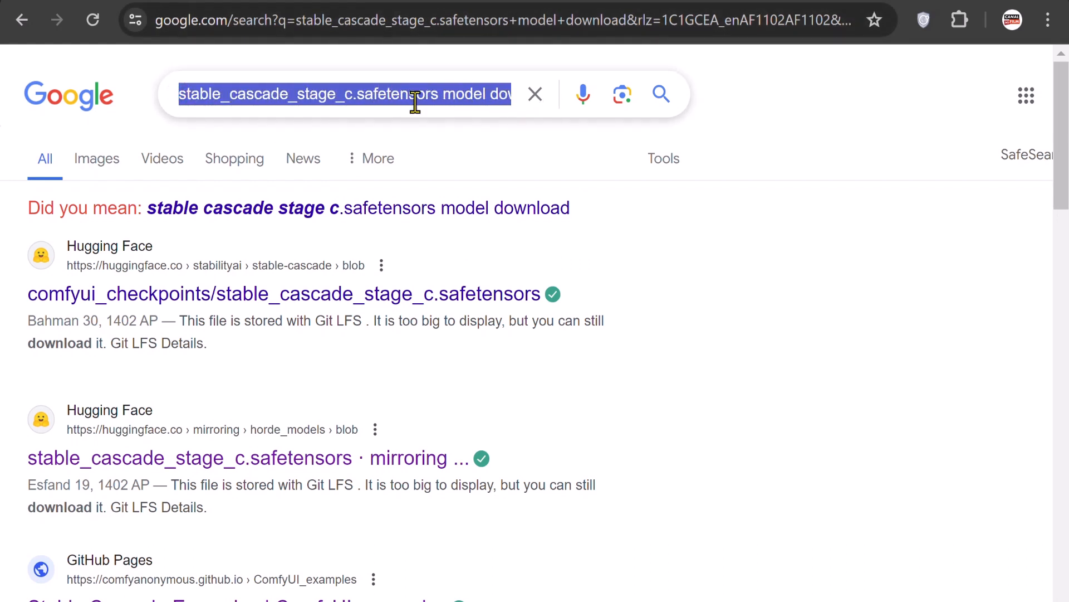
pyautogui.rightClick(217, 459)
pyautogui.click(315, 210)
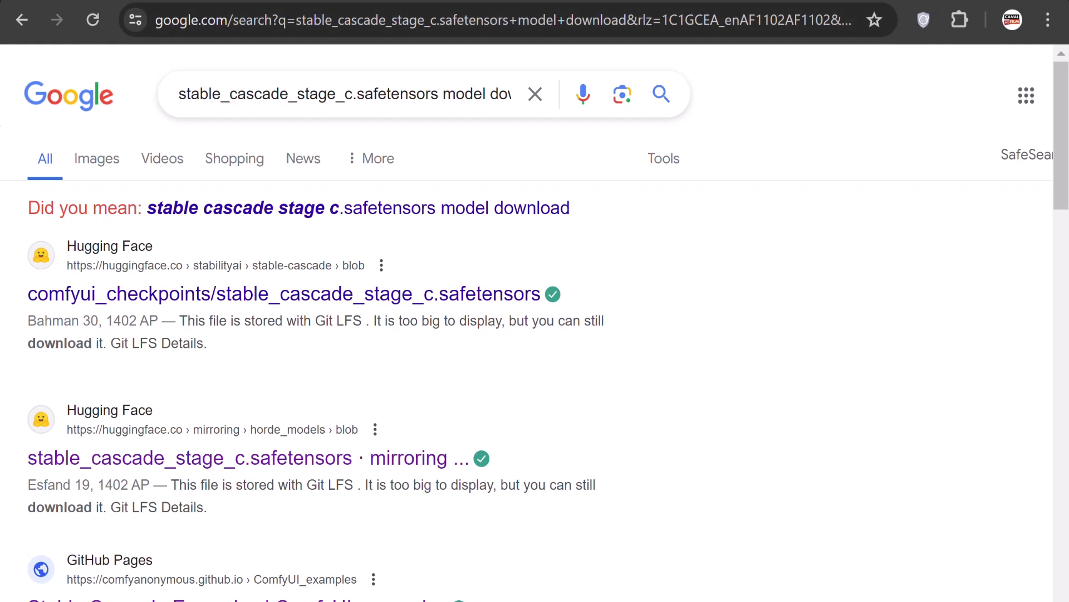
pyautogui.click(515, 1)
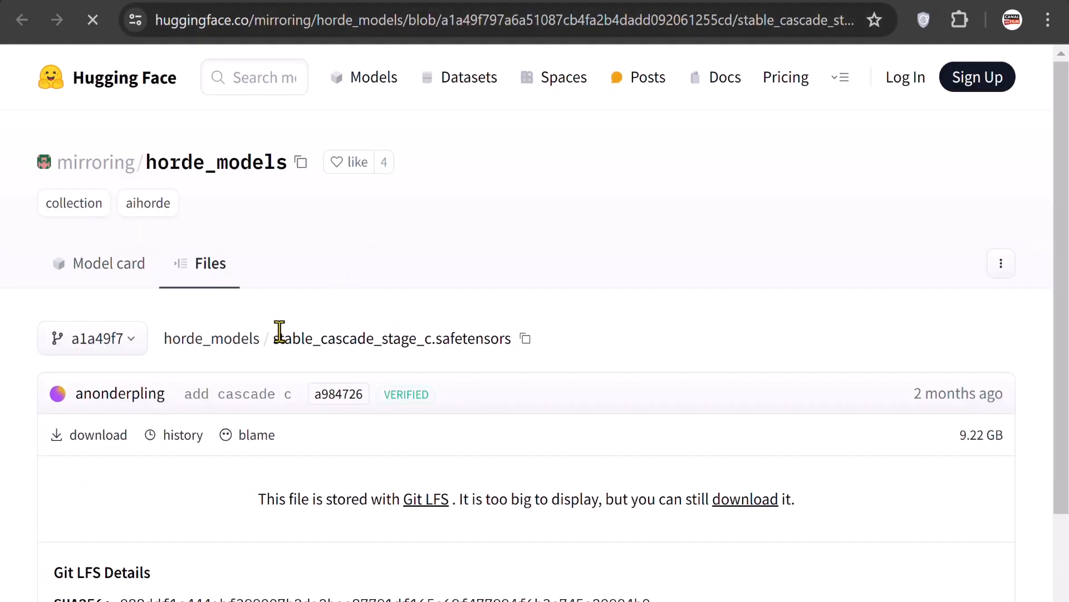
# Check the stage C checkpoint's file name and remote file size on the Hugging Face page.
pyautogui.moveTo(273, 338); pyautogui.dragTo(513, 342)
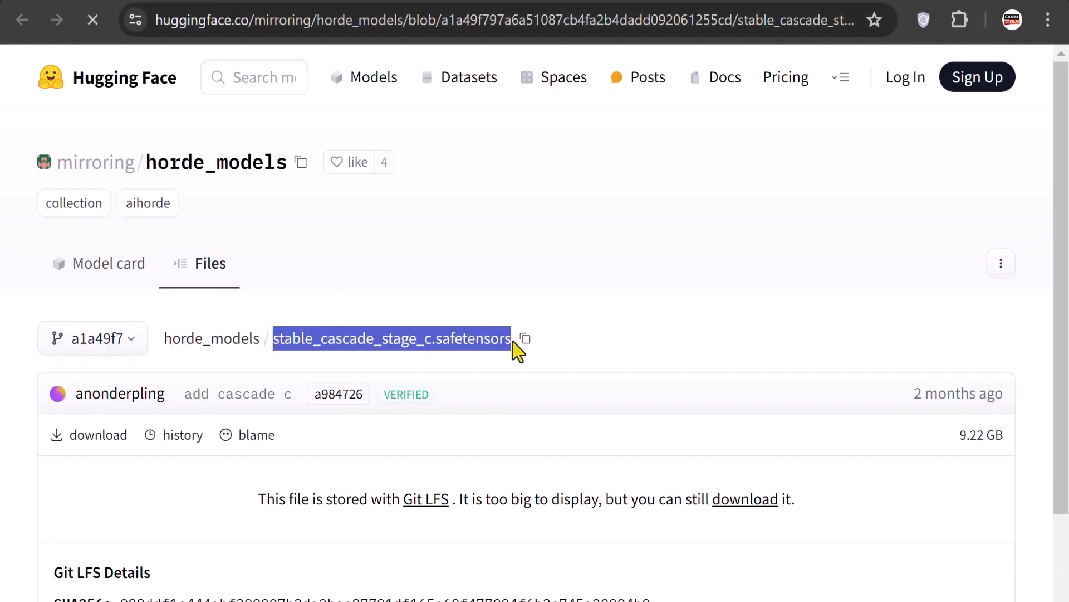
pyautogui.scroll(-3, 516, 351)
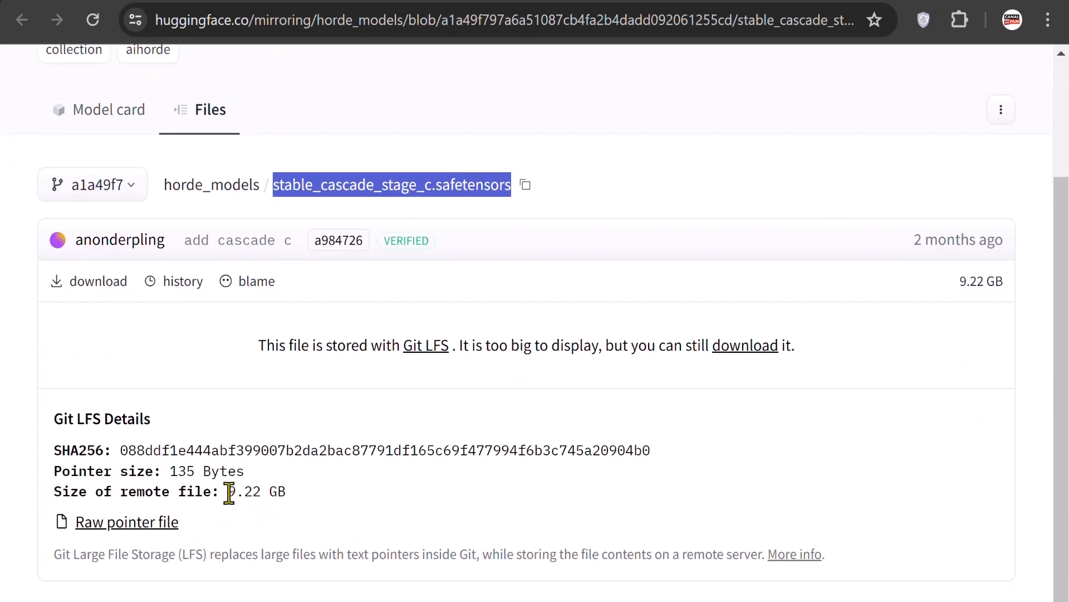
pyautogui.moveTo(226, 491); pyautogui.dragTo(284, 490)
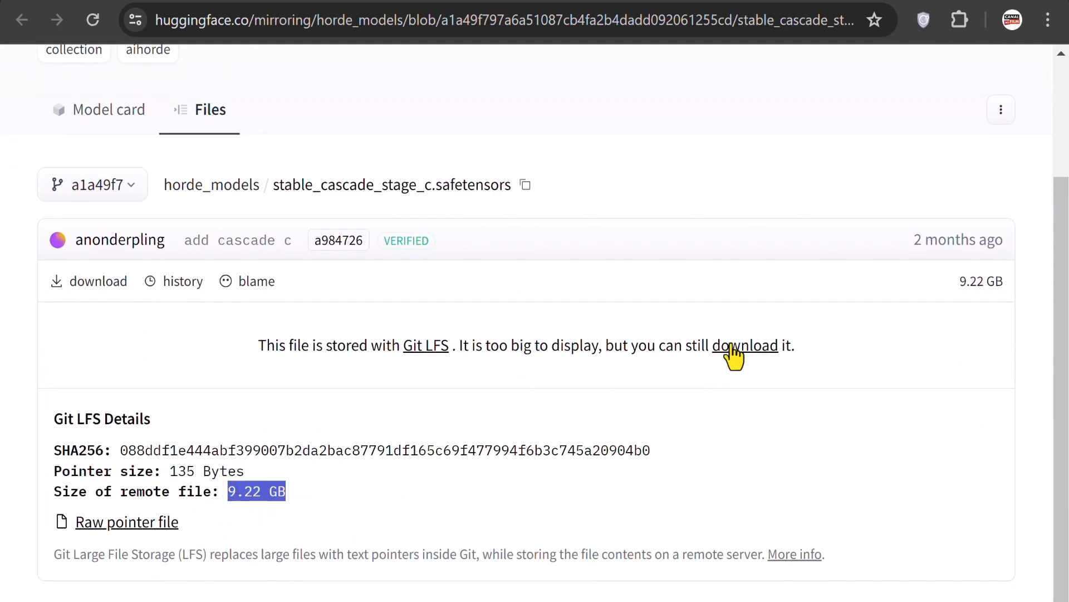
# In File Explorer, browse to ComfyUI_windows_portable > ComfyUI > models > checkpoints and select stable_cascade_stage_c.safetensors.
pyautogui.press('super+e')
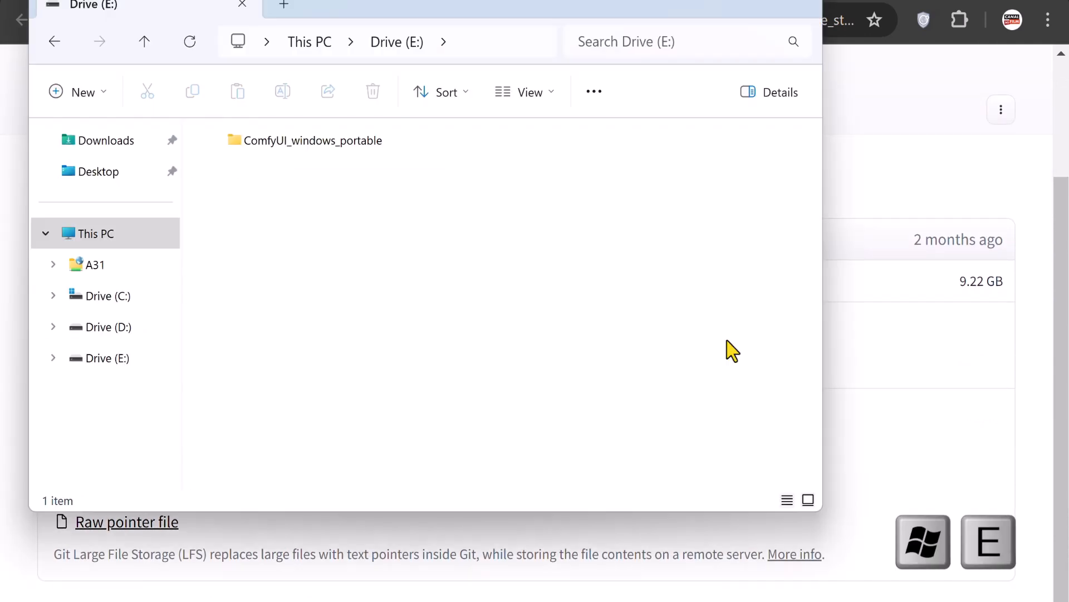
pyautogui.doubleClick(309, 151)
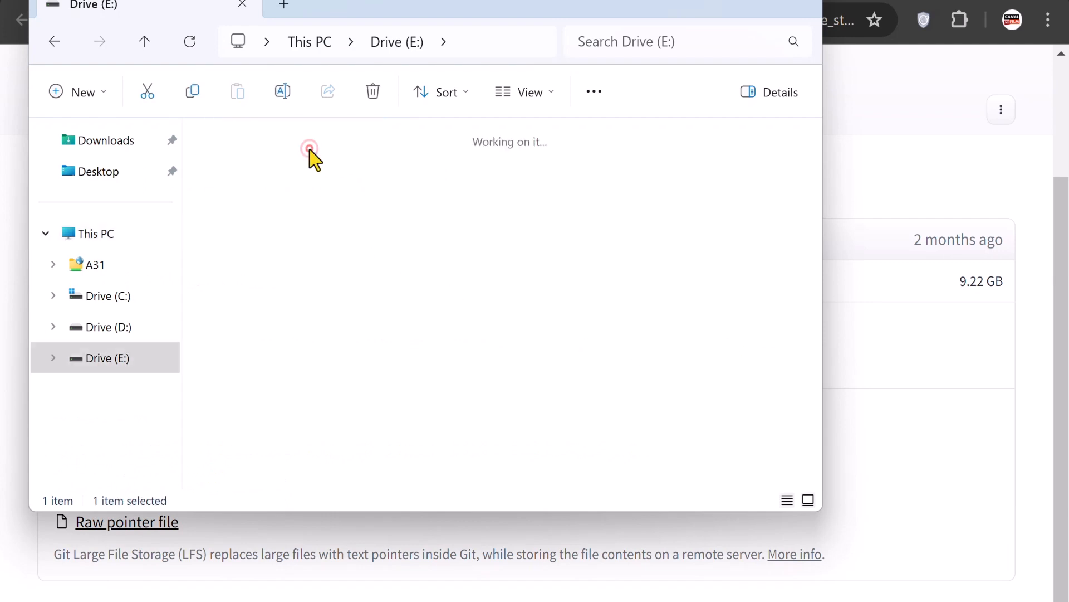
pyautogui.doubleClick(273, 177)
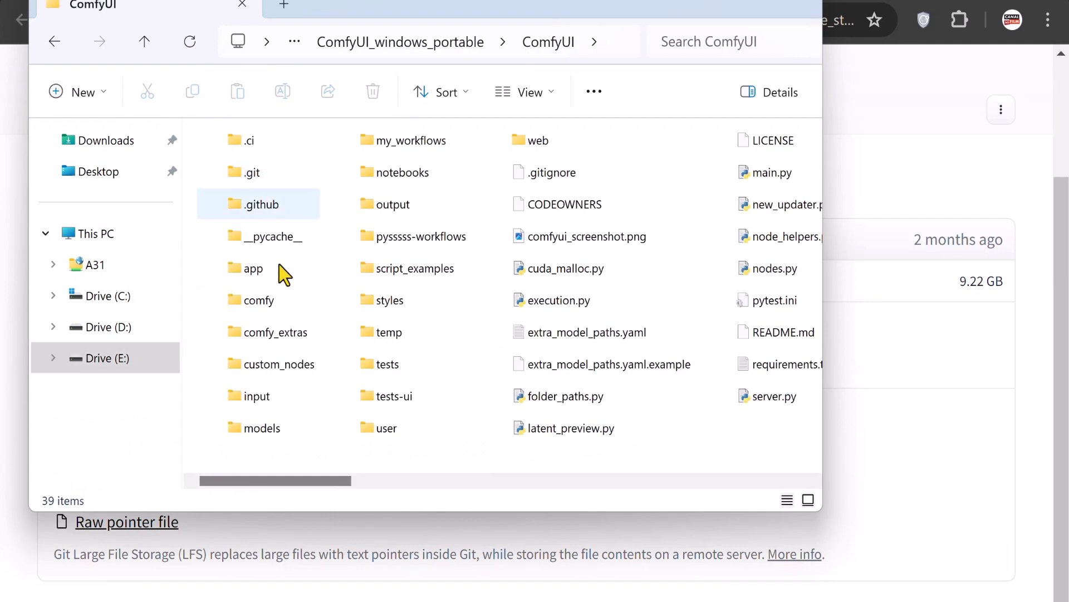
pyautogui.doubleClick(269, 429)
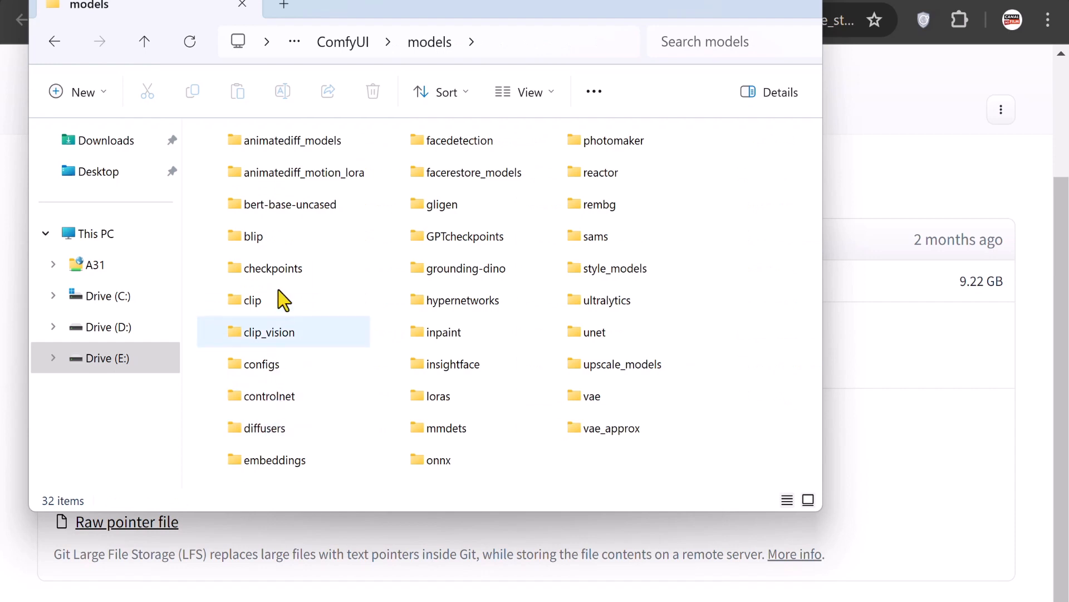
pyautogui.click(281, 269)
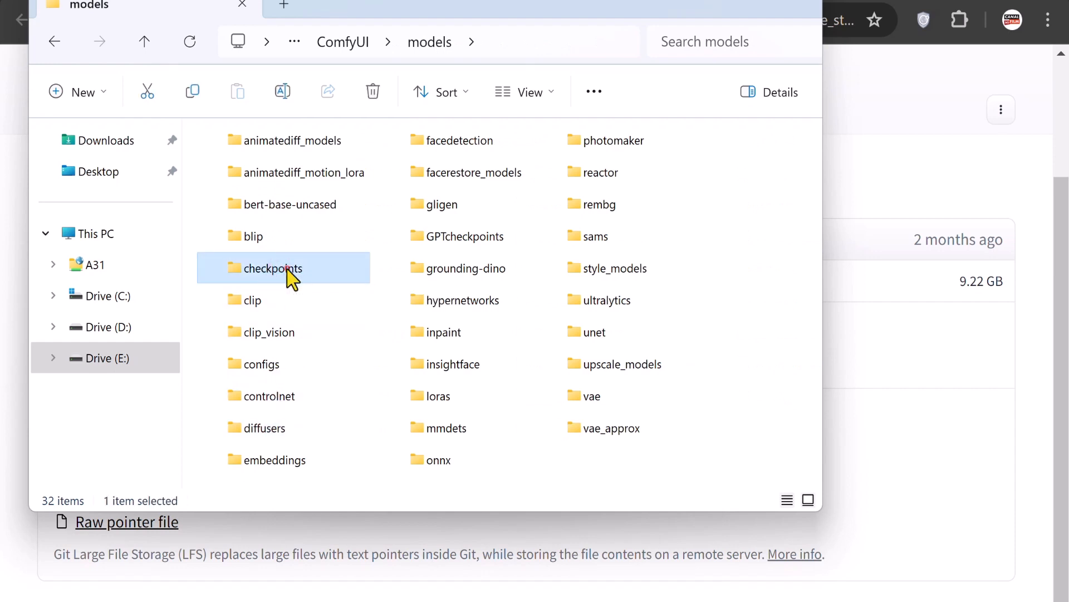
pyautogui.doubleClick(287, 269)
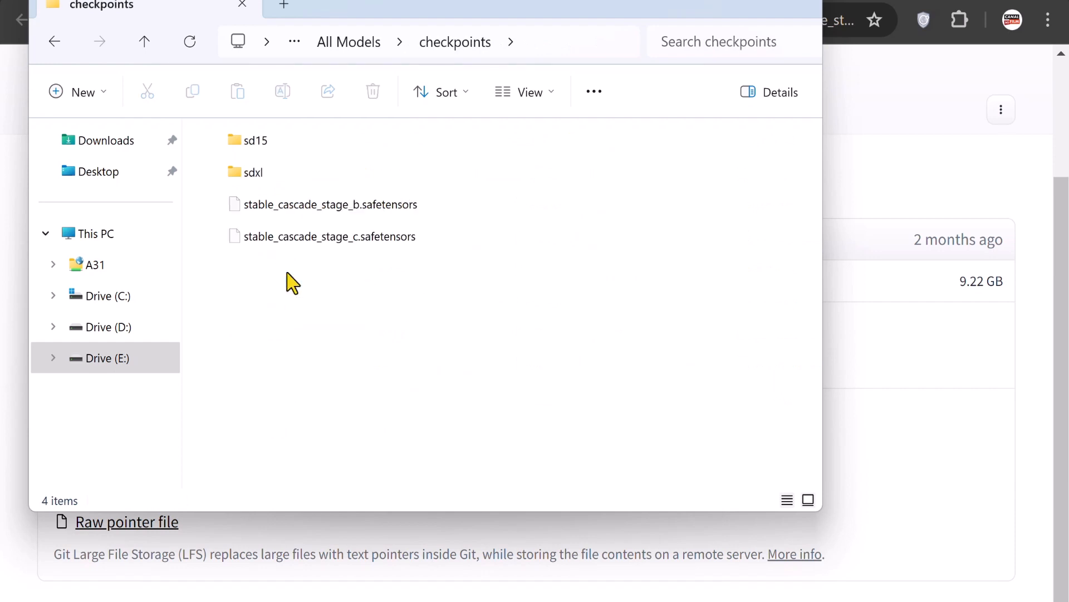
pyautogui.click(294, 237)
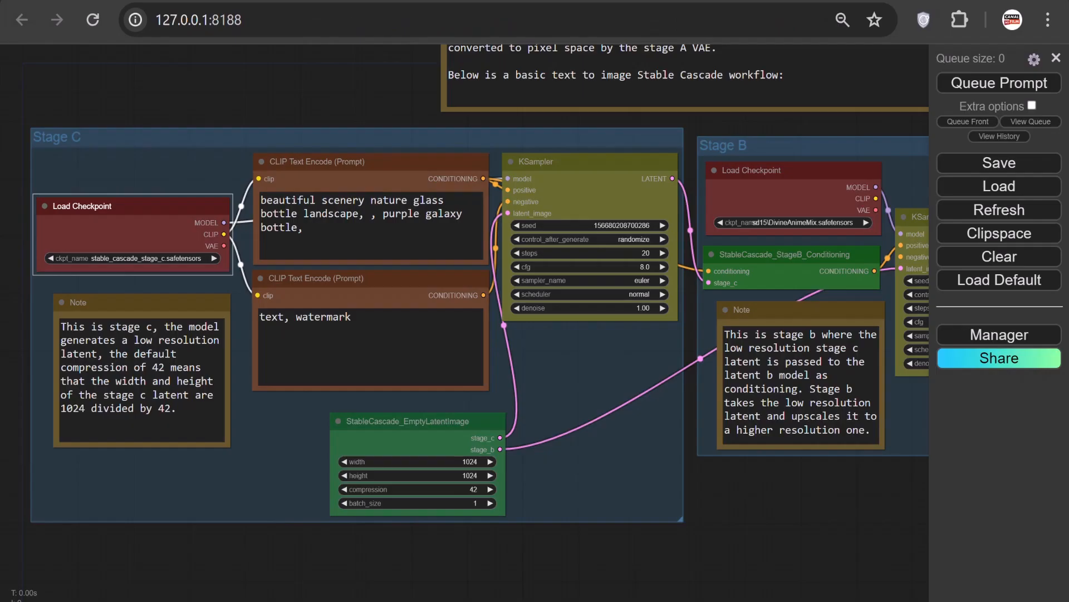
# Load stable_cascade_stage_b.safetensors in the Stage B Load Checkpoint node.
pyautogui.click(828, 222)
pyautogui.scroll(-3, 833, 243)
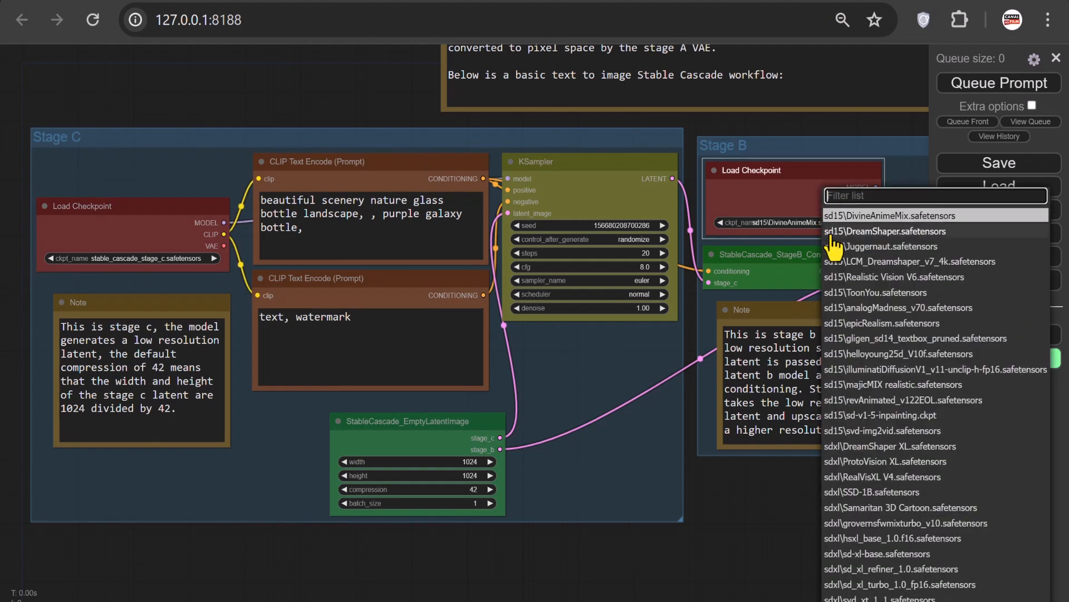
pyautogui.scroll(-2, 834, 242)
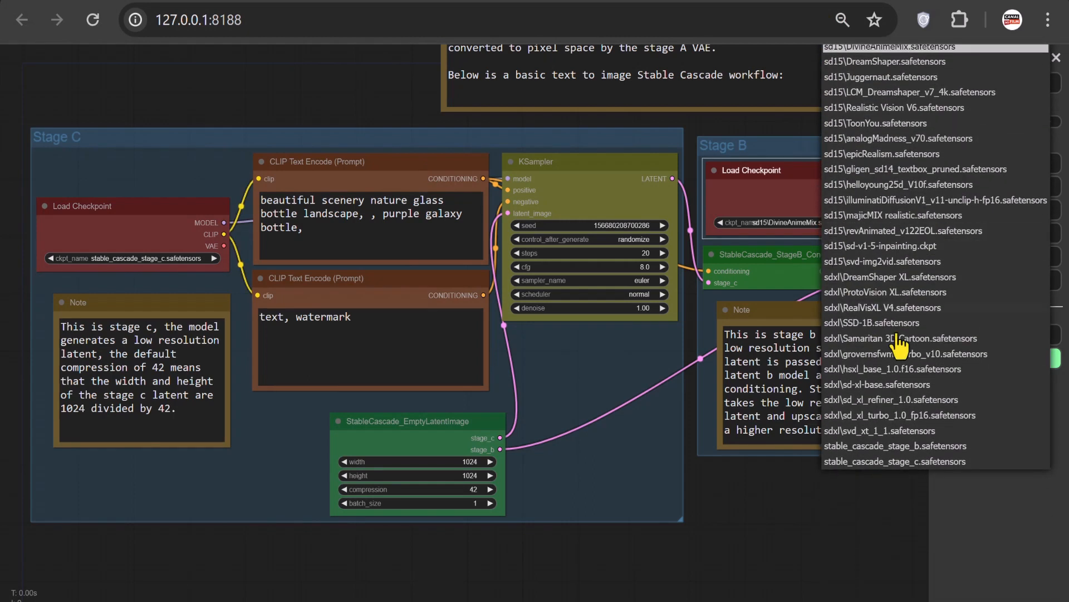
pyautogui.click(895, 447)
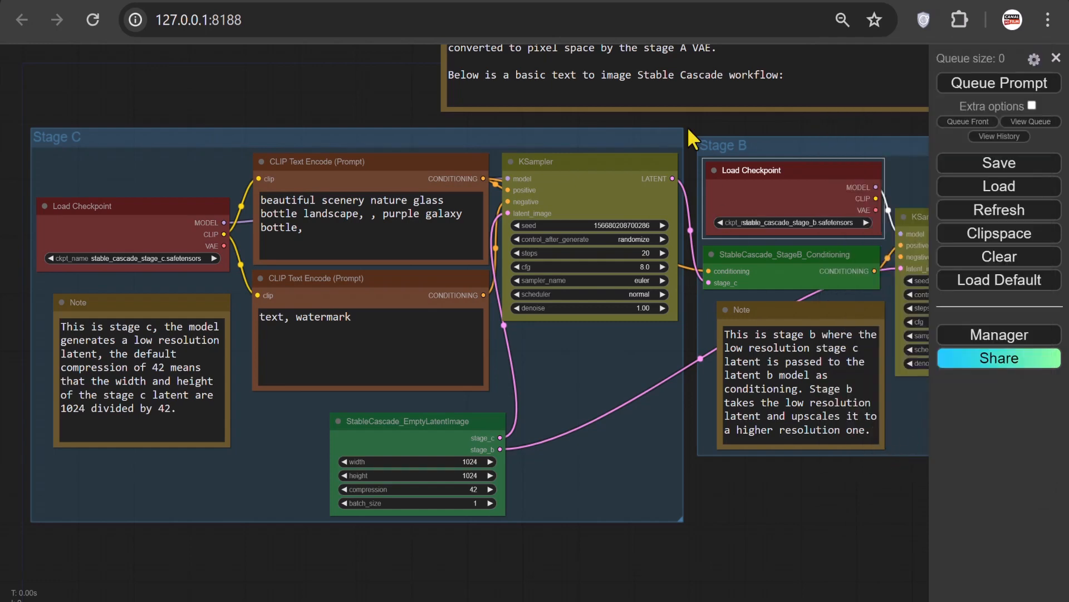
# From the Google results for "stable_cascade_stage_b.safetensors model download", open "stabilityai/stable-cascade at main" in a separate tab and view it.
pyautogui.click(650, 1)
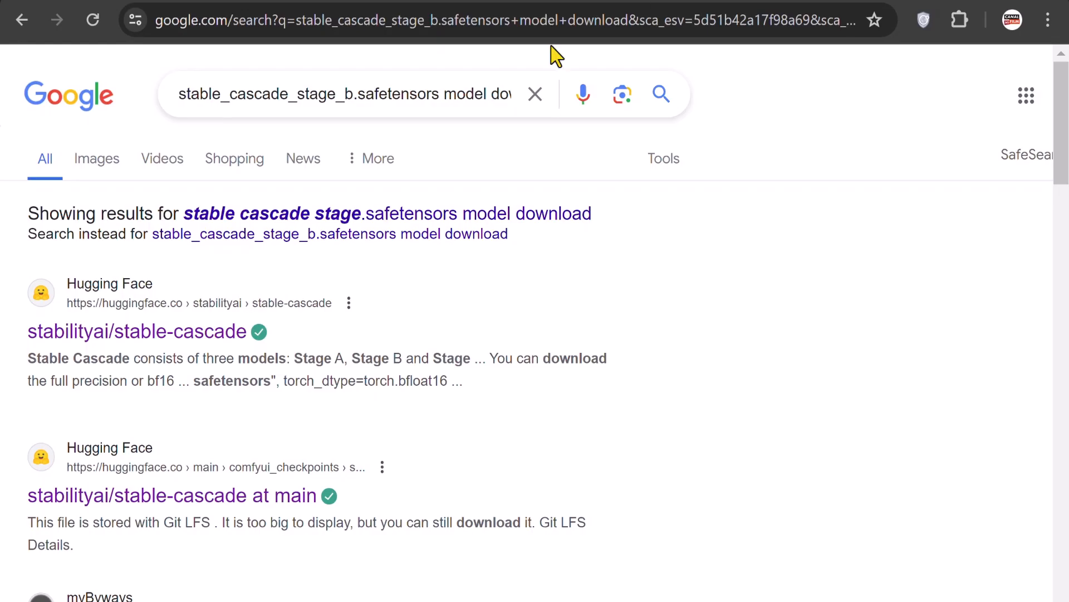
pyautogui.click(182, 95)
pyautogui.moveTo(181, 96); pyautogui.dragTo(262, 116)
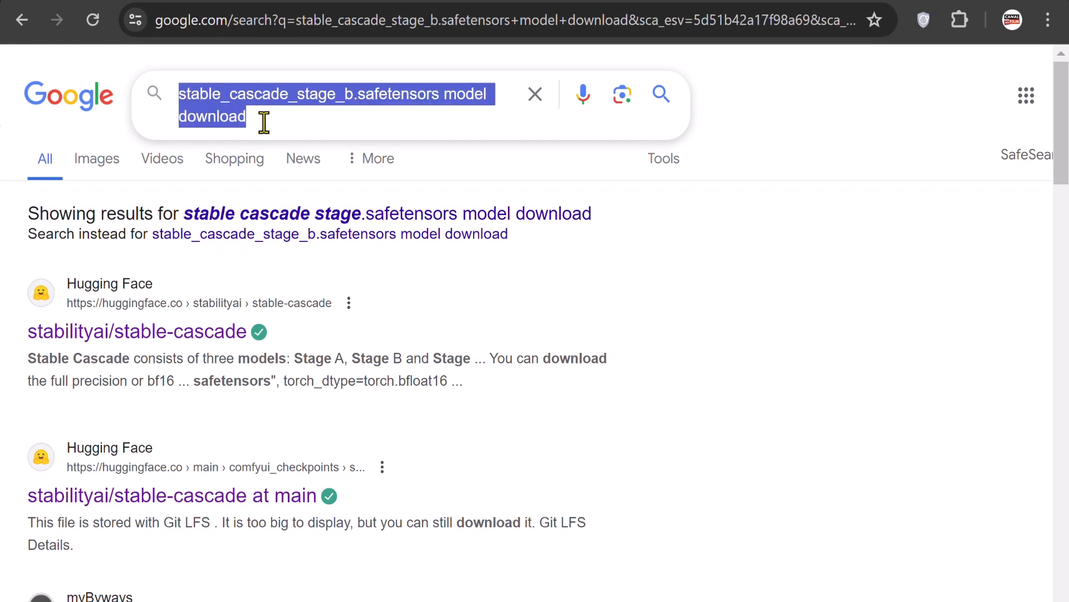
pyautogui.rightClick(248, 501)
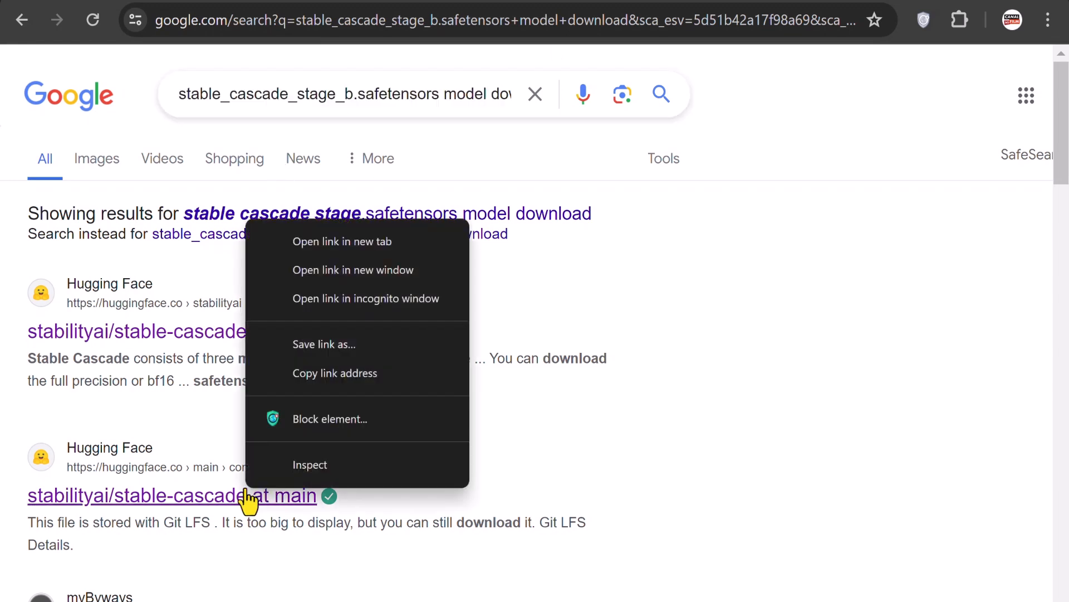
pyautogui.click(347, 243)
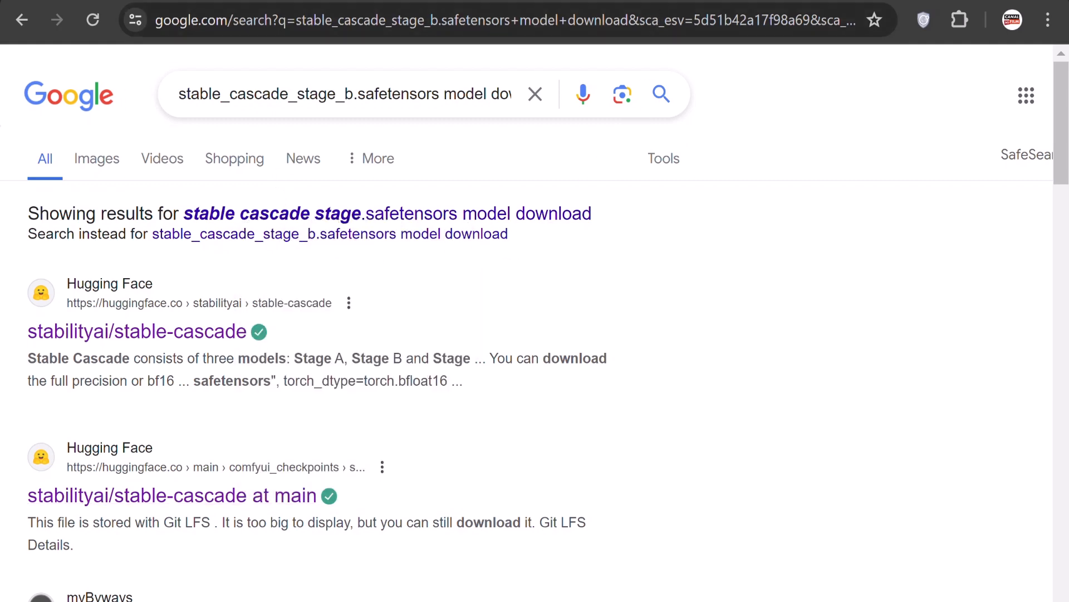
pyautogui.click(668, 2)
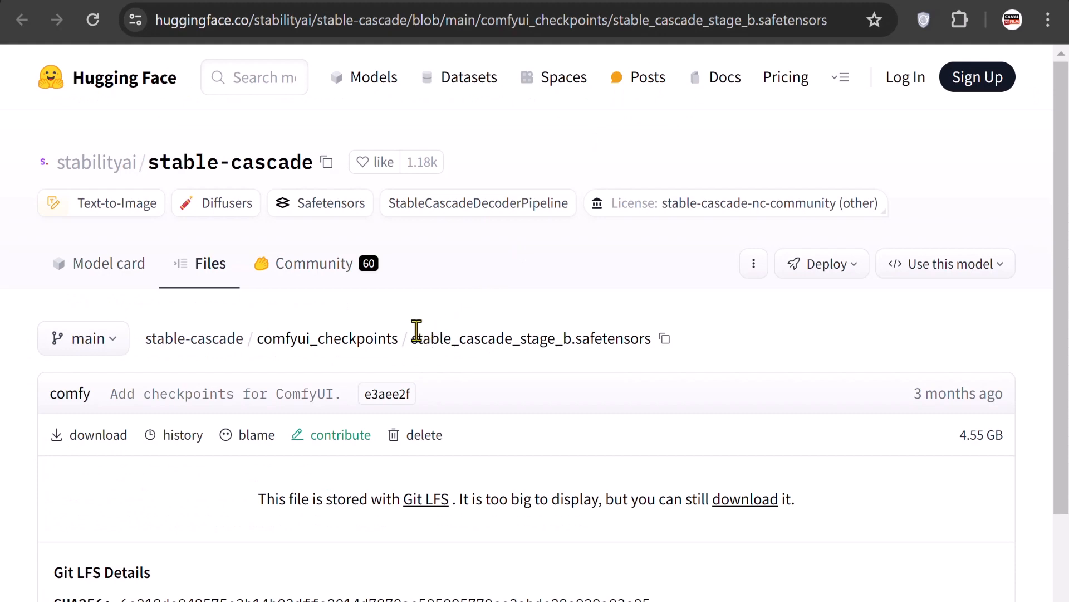
# Check the stage B checkpoint's file name and remote file size on the Hugging Face page.
pyautogui.moveTo(413, 339); pyautogui.dragTo(653, 358)
pyautogui.scroll(-3, 653, 358)
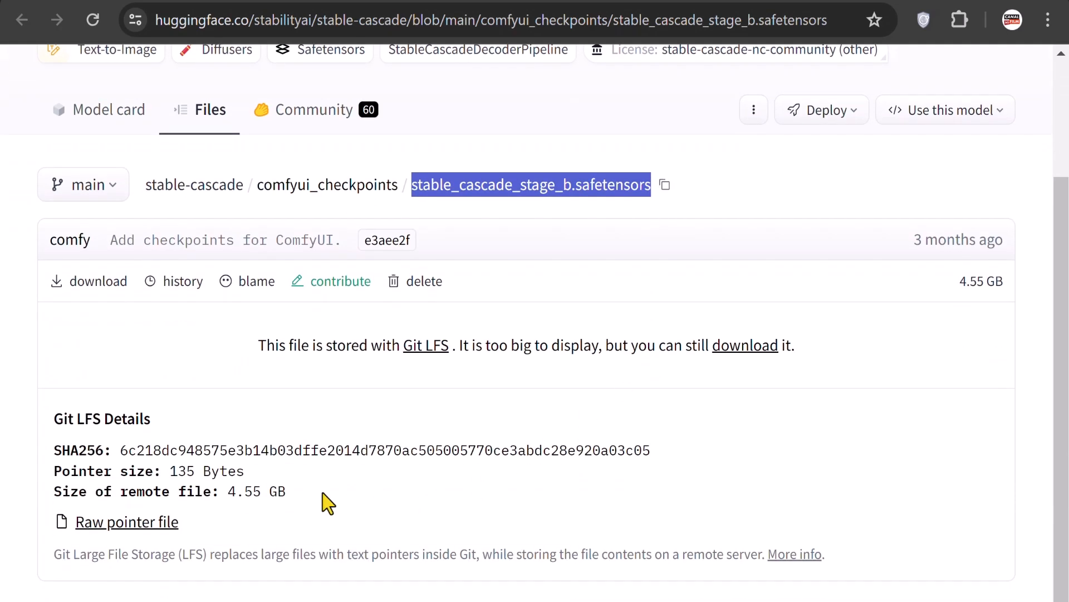
pyautogui.moveTo(232, 493); pyautogui.dragTo(290, 493)
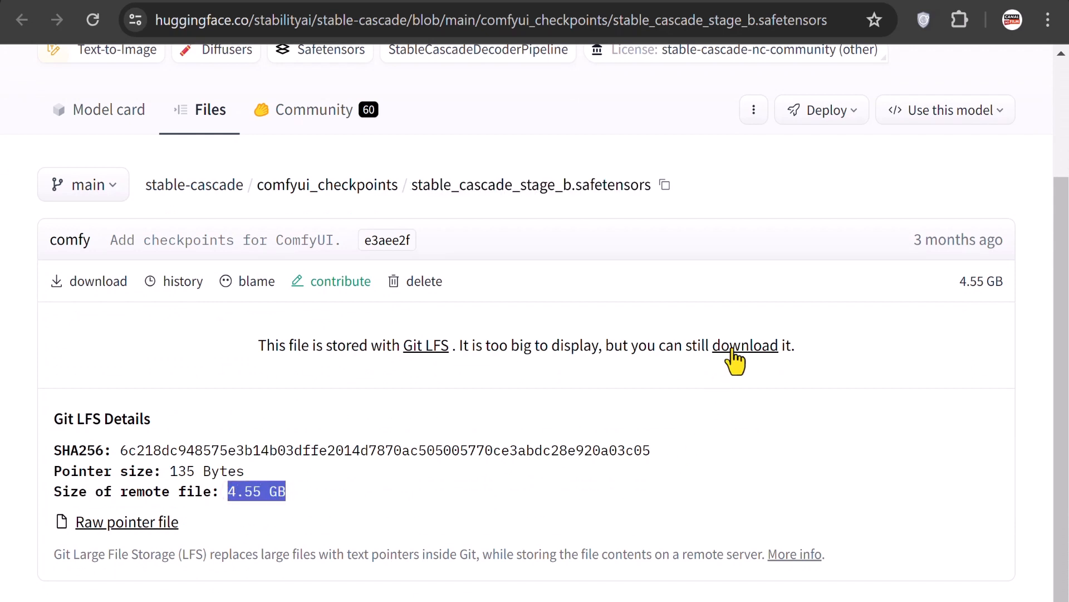
# In File Explorer, browse to ComfyUI_windows_portable > ComfyUI > models > checkpoints and select stable_cascade_stage_b.safetensors.
pyautogui.press('super+e')
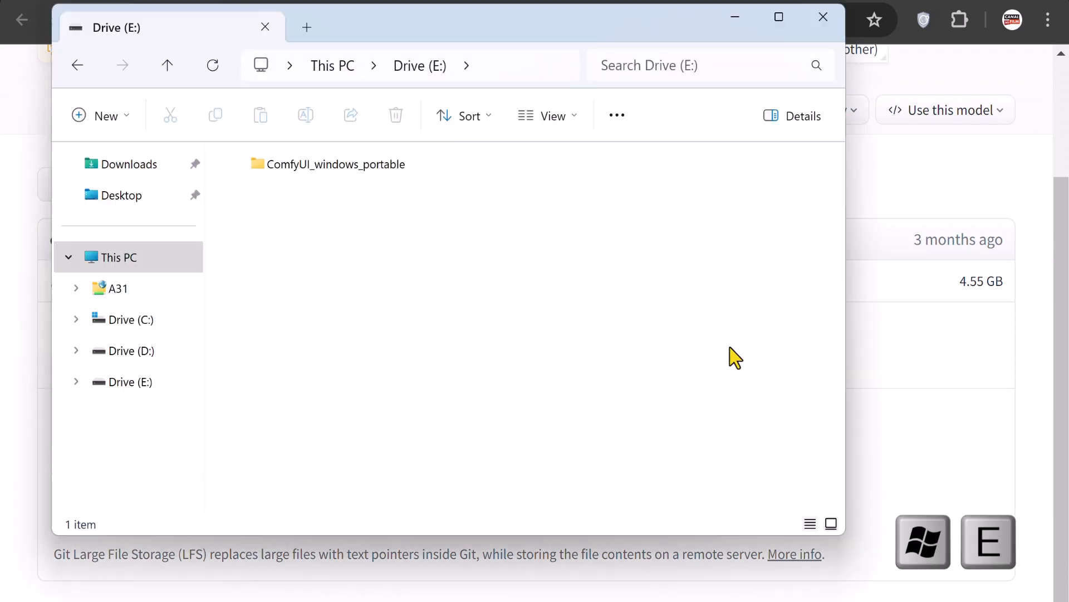
pyautogui.doubleClick(352, 164)
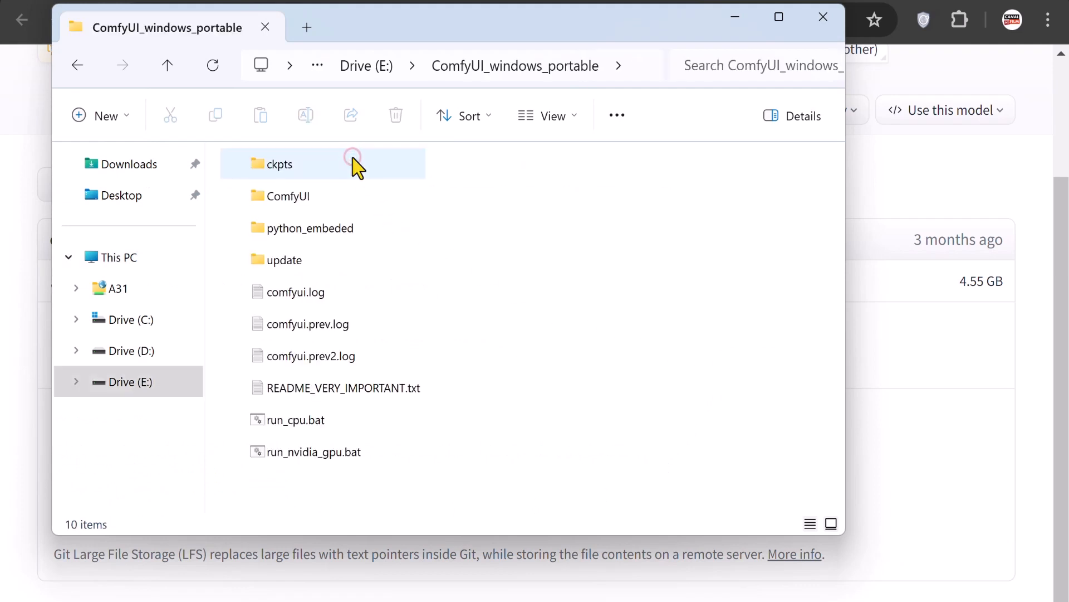
pyautogui.doubleClick(296, 203)
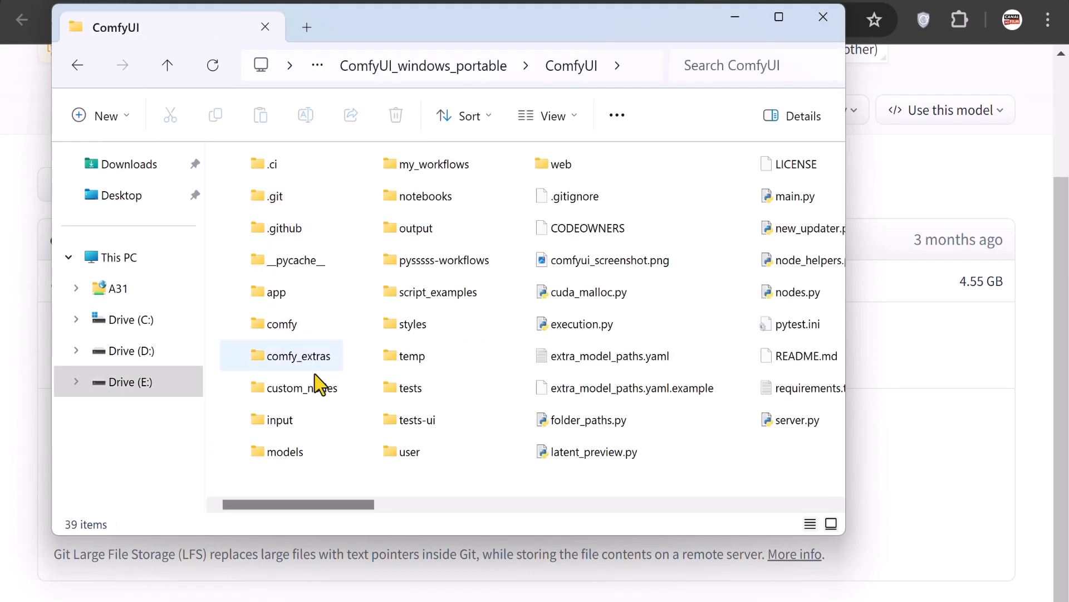
pyautogui.doubleClick(294, 454)
pyautogui.click(305, 300)
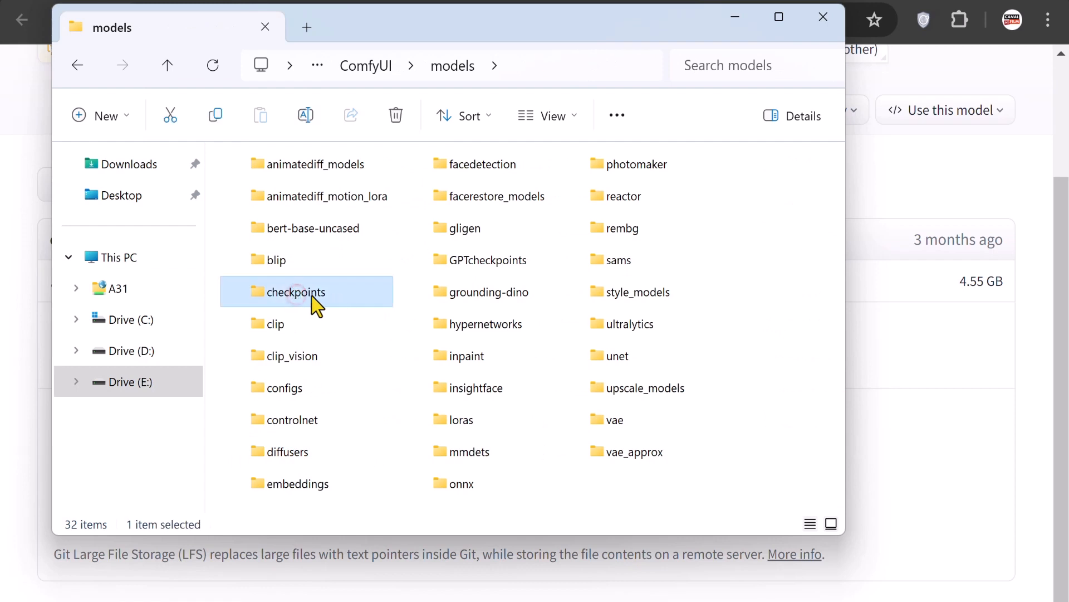
pyautogui.doubleClick(319, 296)
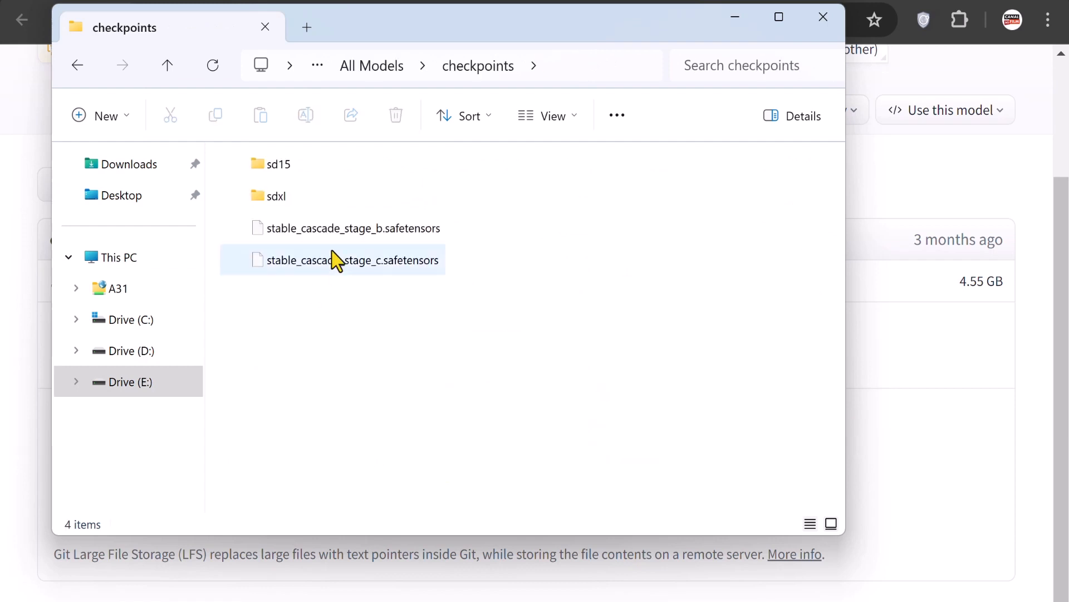
pyautogui.click(334, 231)
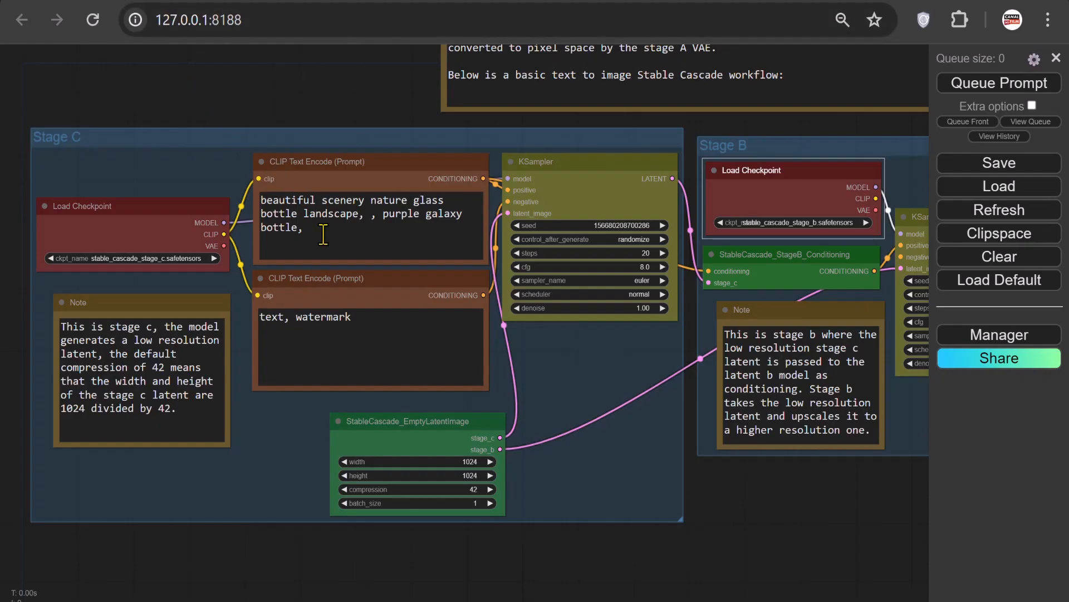
# Replace the positive prompt in Stage C with "flower inside a blue vase".
pyautogui.moveTo(310, 228); pyautogui.dragTo(271, 199)
pyautogui.write('flo')
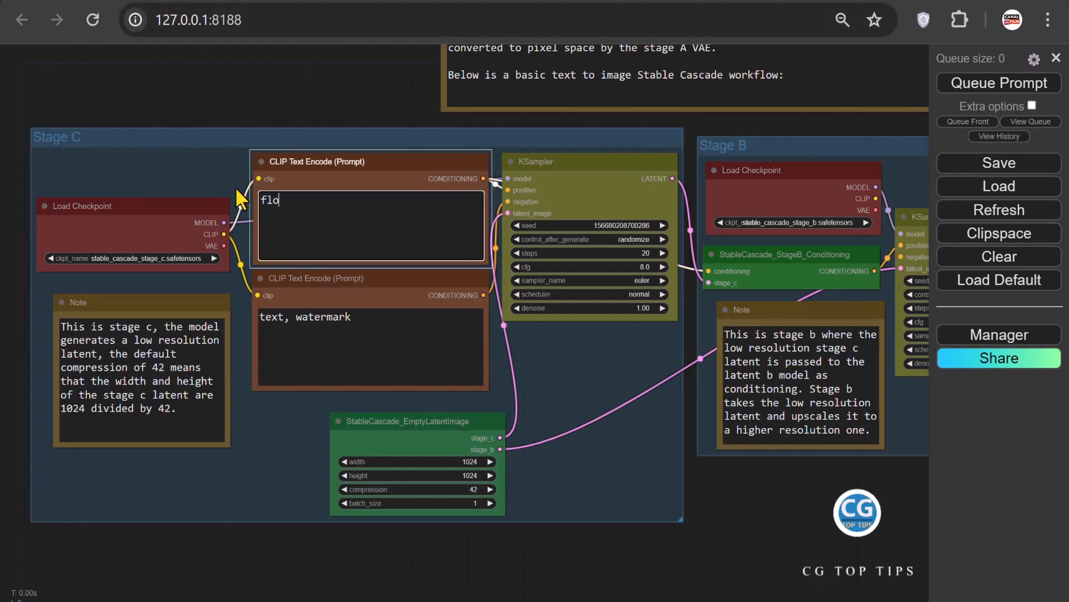
pyautogui.write('wer inside ')
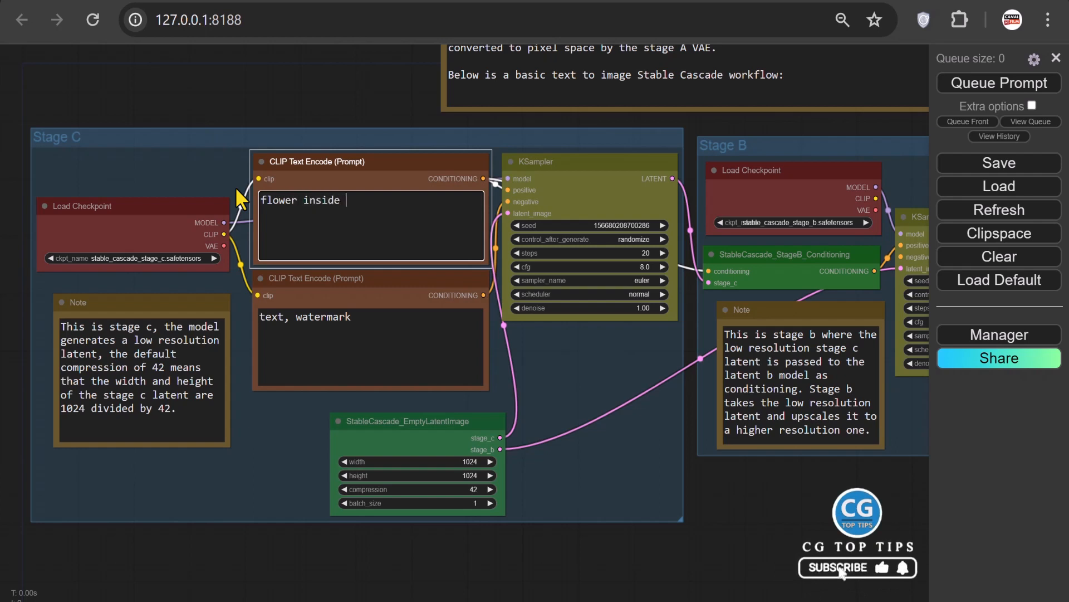
pyautogui.write('a blue vase')
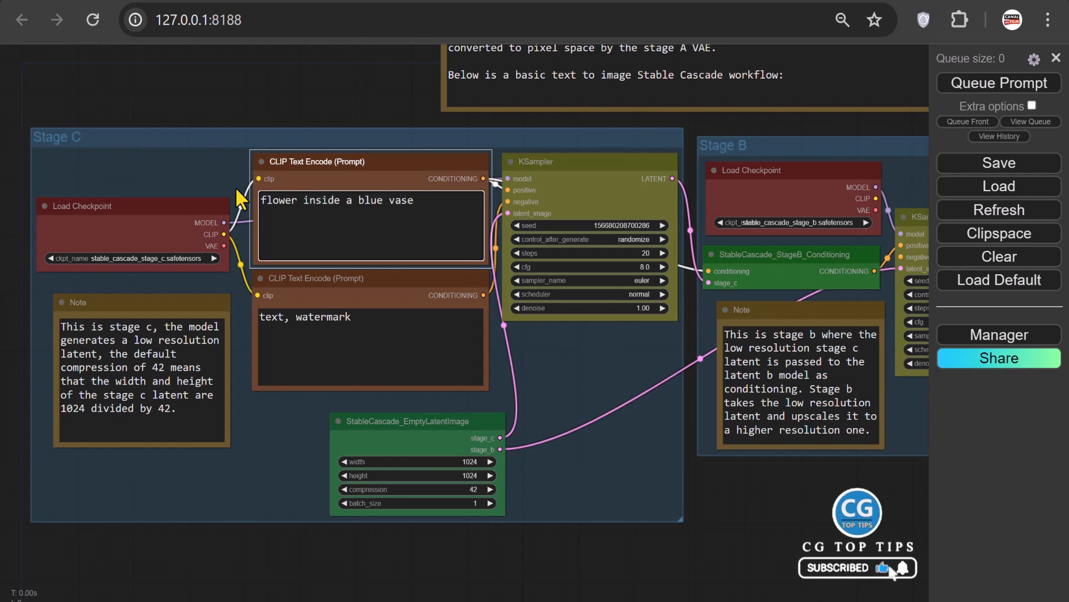
# Set the Stage C KSampler's cfg to 4.0 and its scheduler to simple.
pyautogui.click(633, 266)
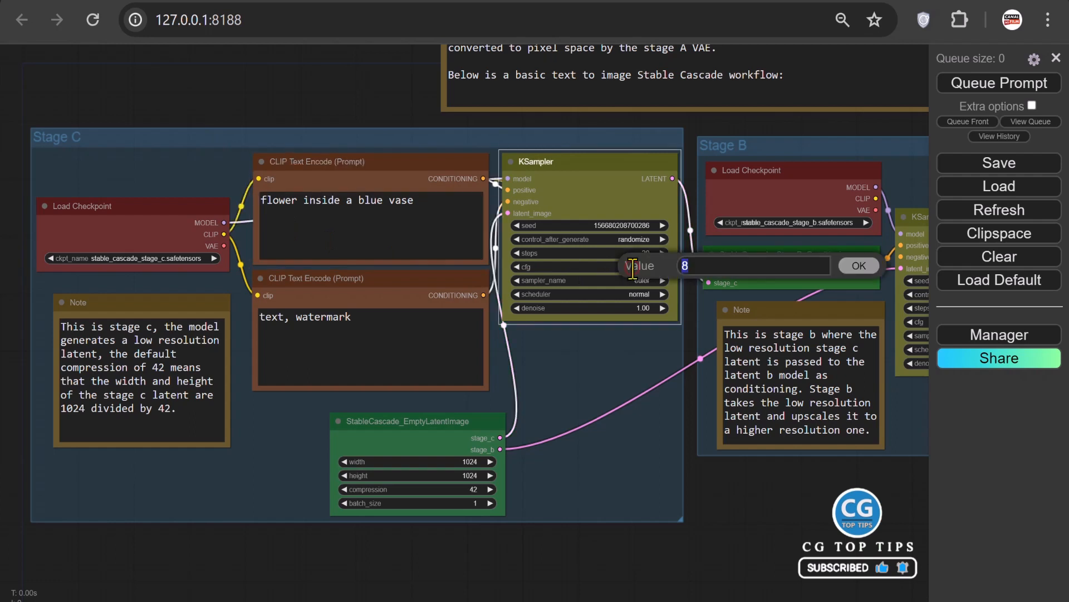
pyautogui.write('4')
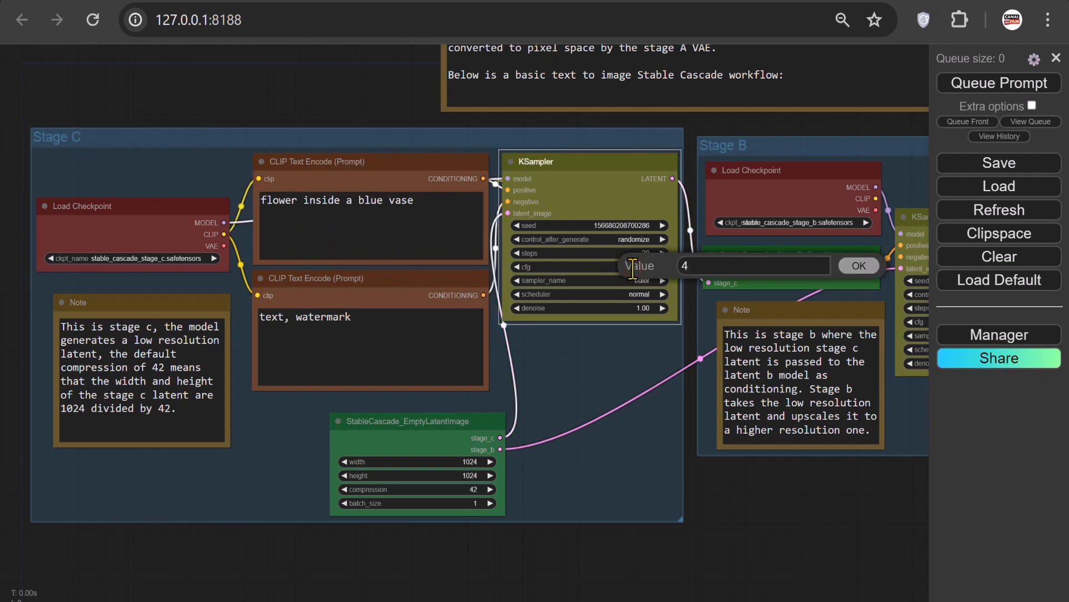
pyautogui.click(858, 267)
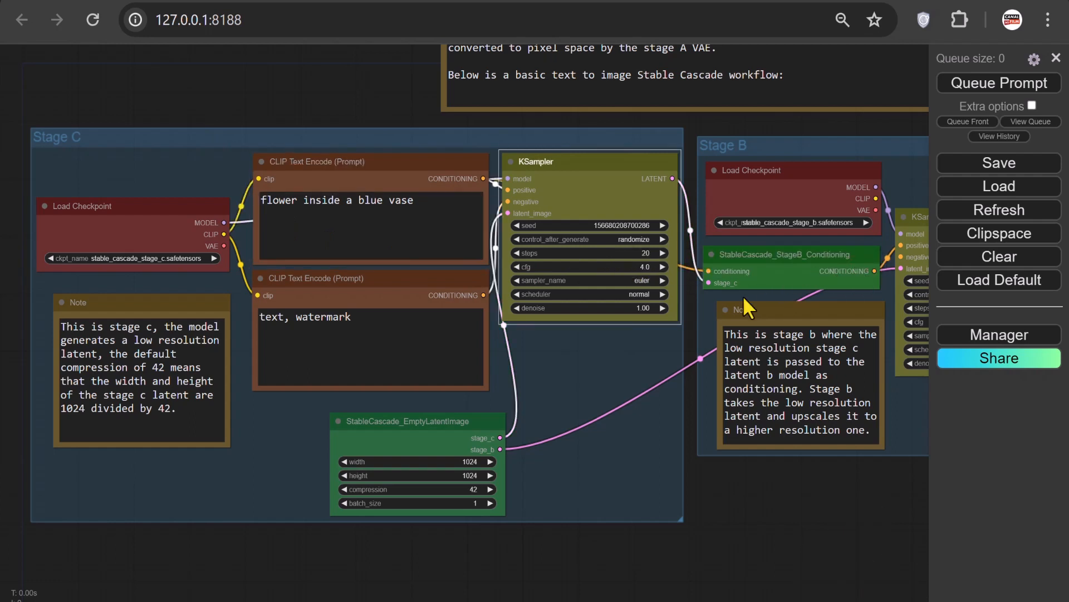
pyautogui.click(643, 294)
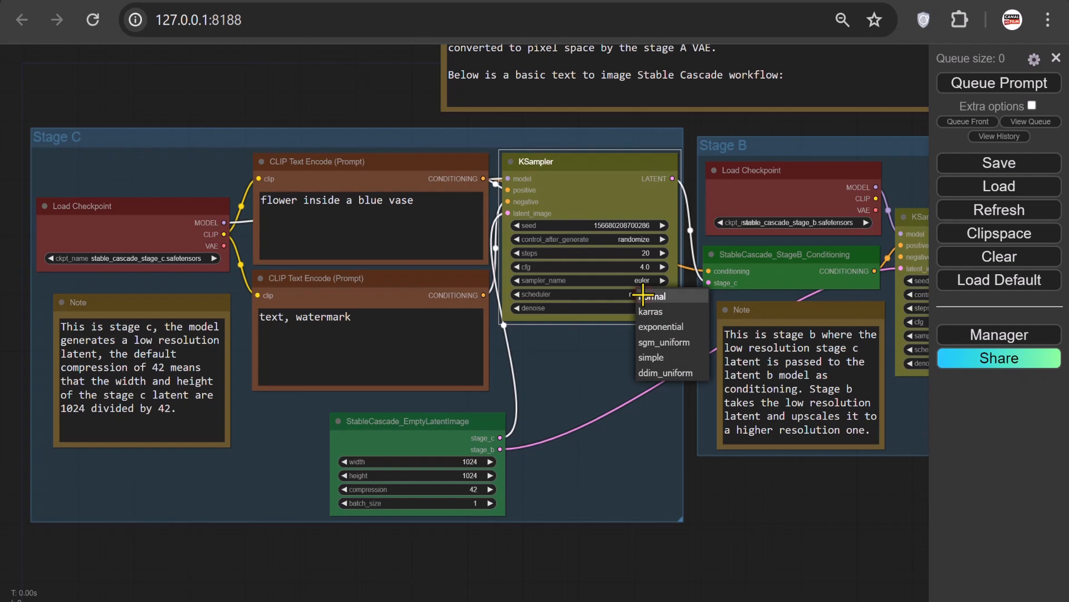
pyautogui.click(651, 357)
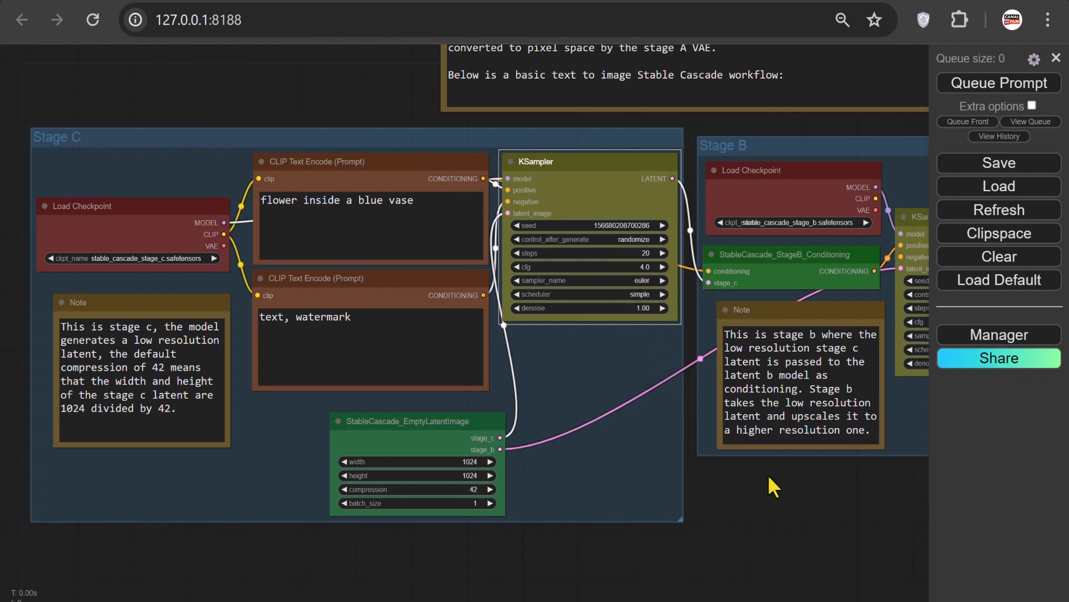
# Set the Stage B KSampler's cfg to 2.0 and its scheduler to simple.
pyautogui.moveTo(847, 477); pyautogui.dragTo(503, 498)
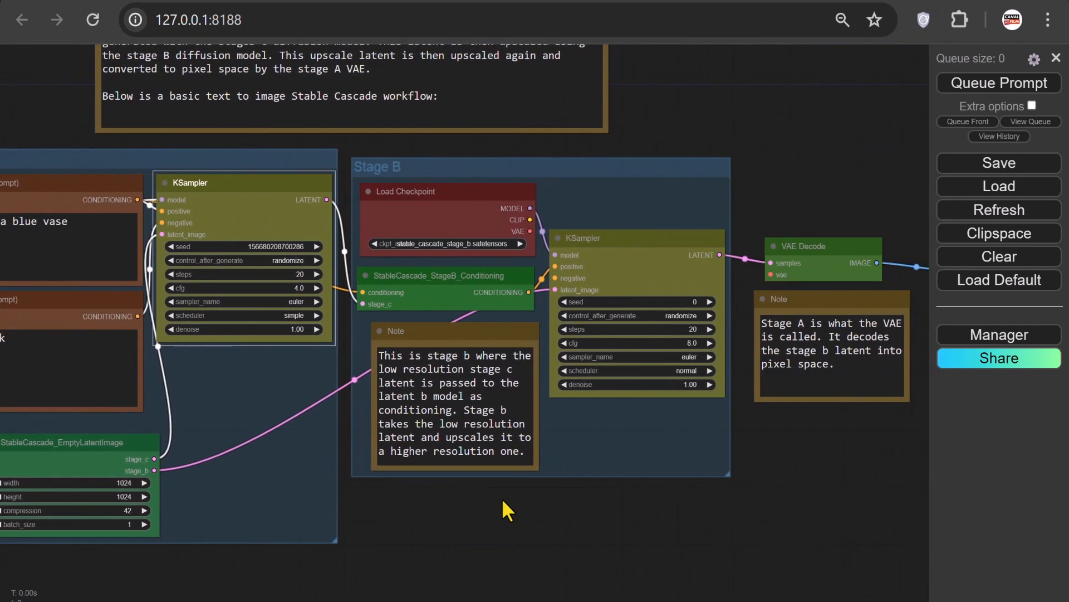
pyautogui.click(684, 343)
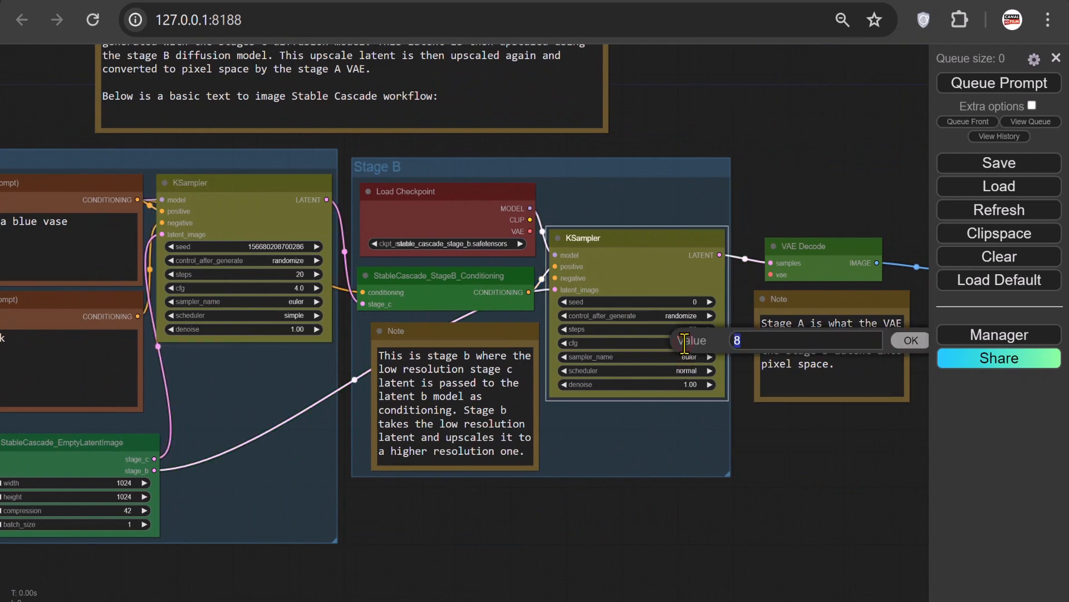
pyautogui.press('Return')
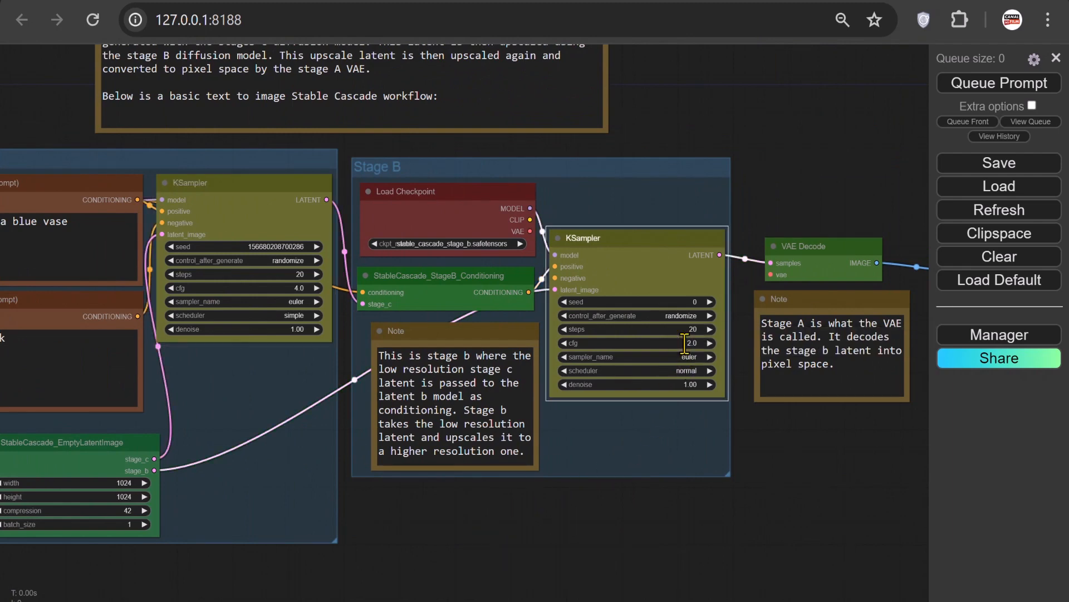
pyautogui.click(684, 370)
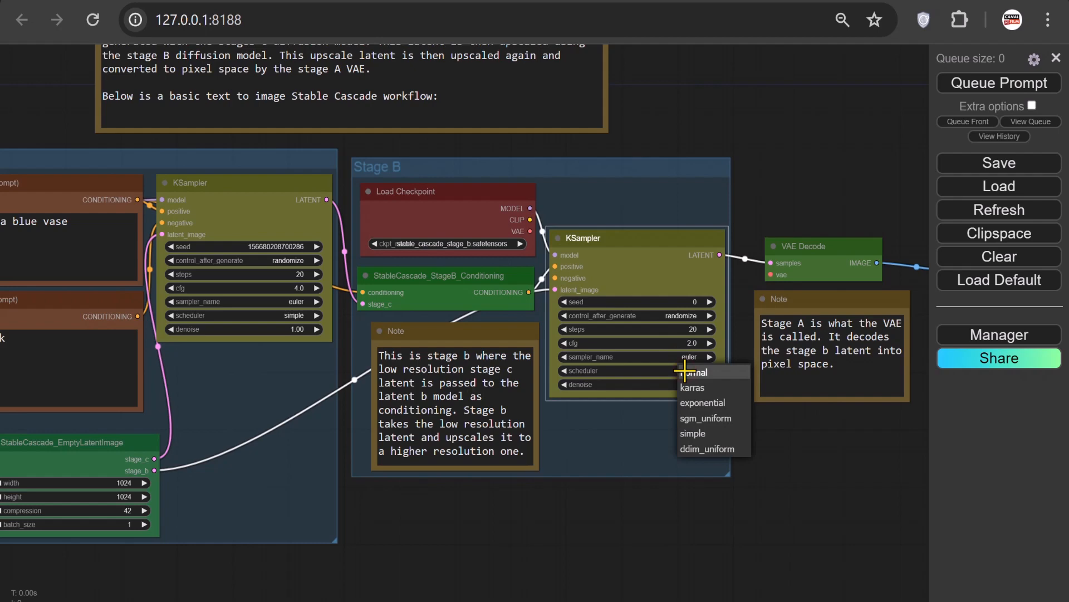
pyautogui.click(711, 432)
# Try to generate an image from the vase prompt with the current workflow.
pyautogui.scroll(-4, 714, 443)
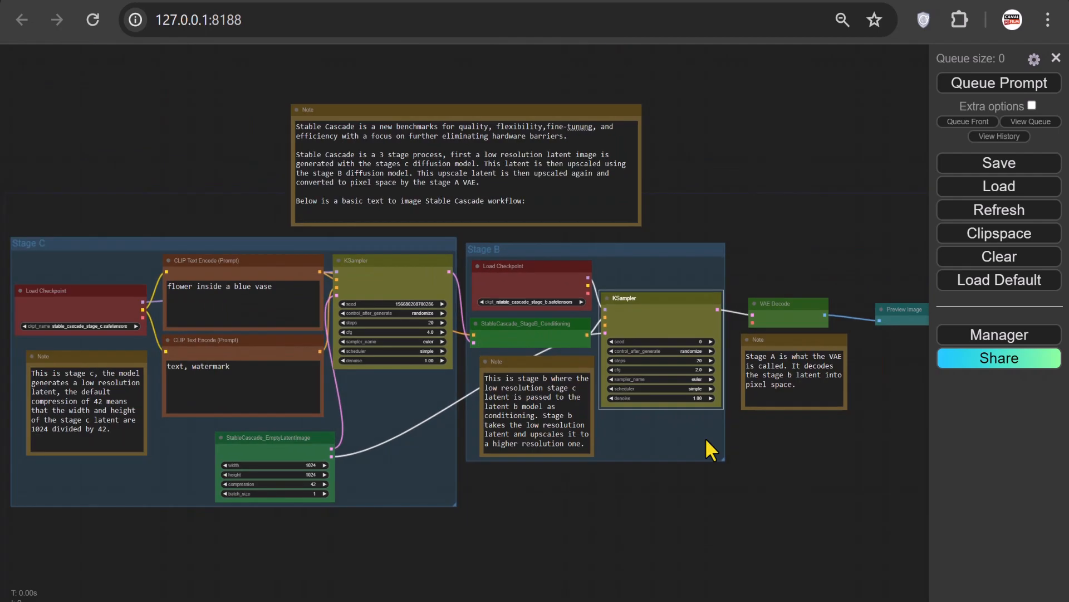
pyautogui.moveTo(807, 463); pyautogui.dragTo(676, 412)
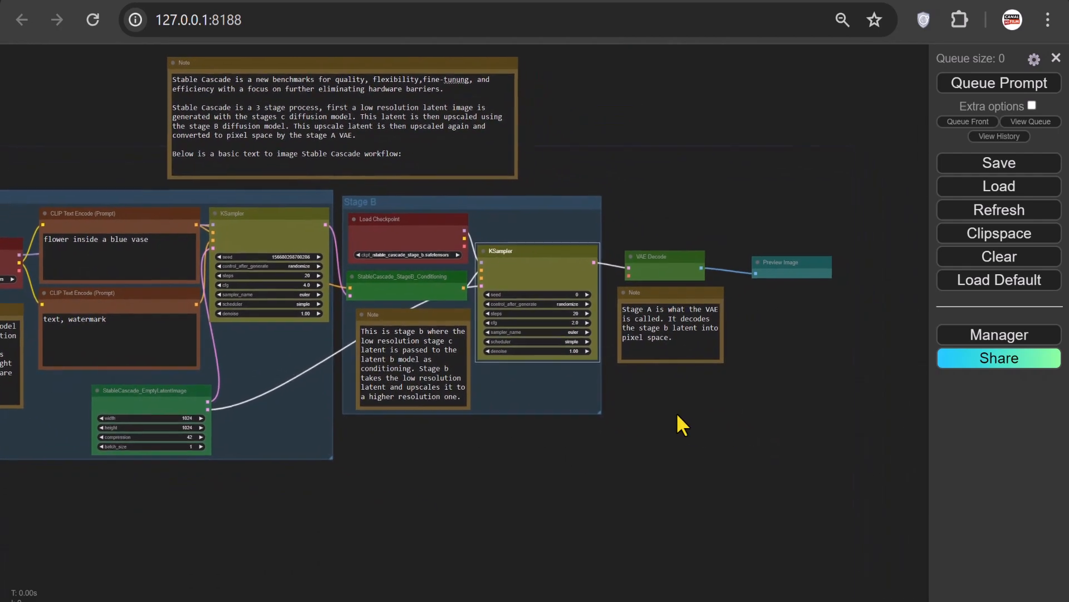
pyautogui.click(956, 85)
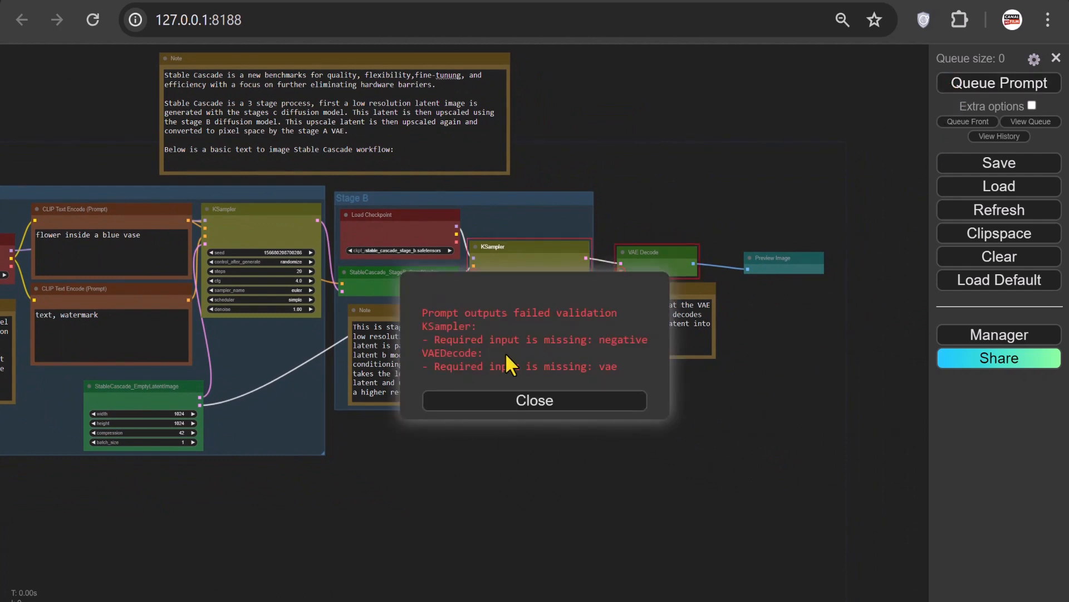
pyautogui.click(551, 407)
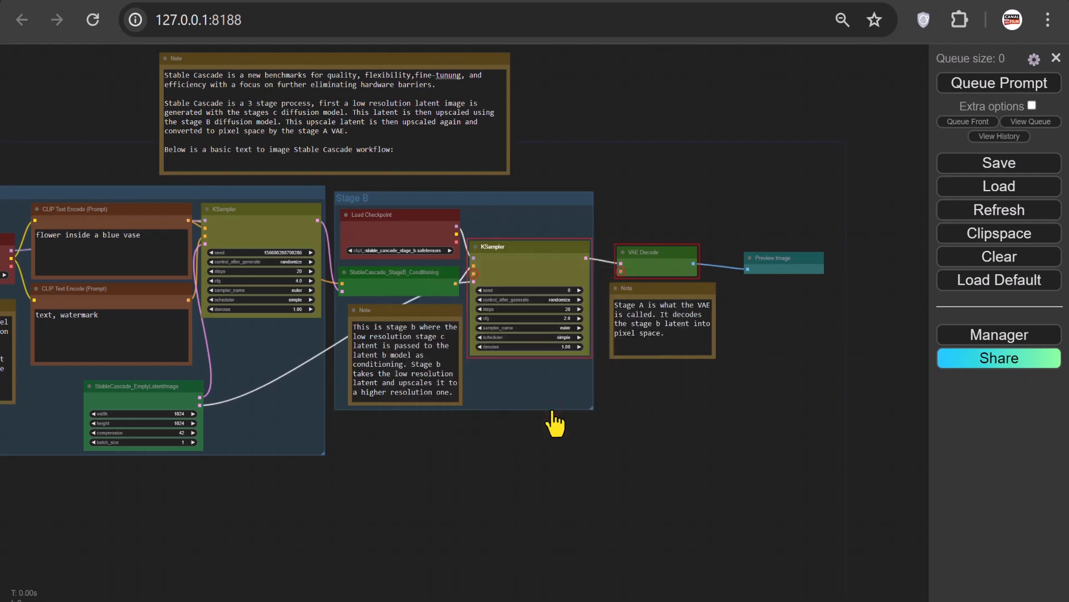
# Connect the negative prompt's conditioning to the Stage B KSampler's negative input, and the Stage B checkpoint's VAE output to VAE Decode.
pyautogui.scroll(3, 553, 413)
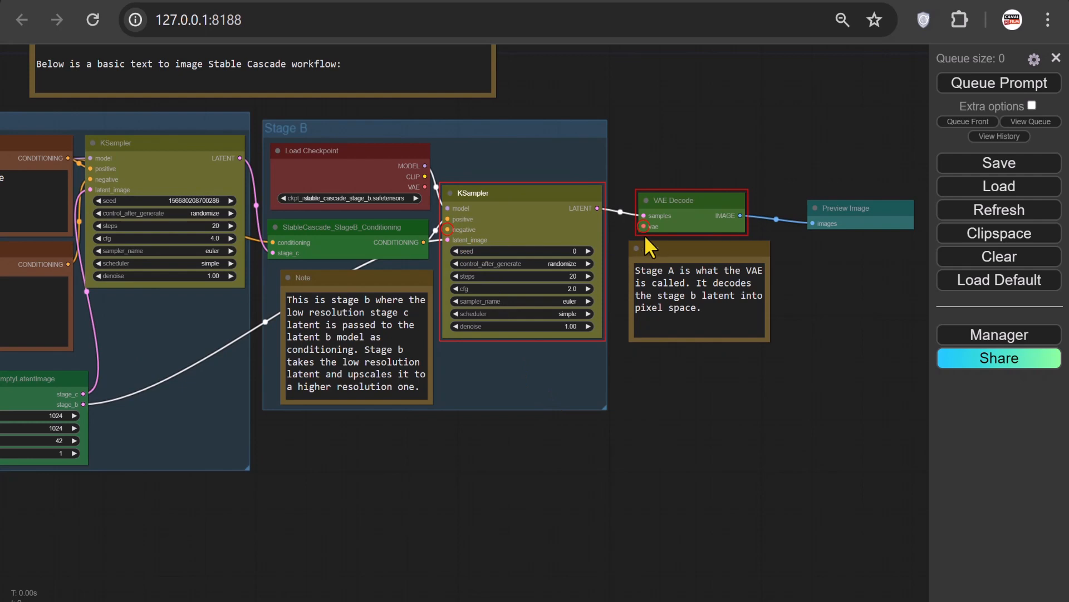
pyautogui.moveTo(68, 264); pyautogui.dragTo(447, 228)
pyautogui.moveTo(425, 188); pyautogui.dragTo(645, 226)
# Generate the blue vase image and enlarge the Preview Image node.
pyautogui.scroll(-3, 645, 225)
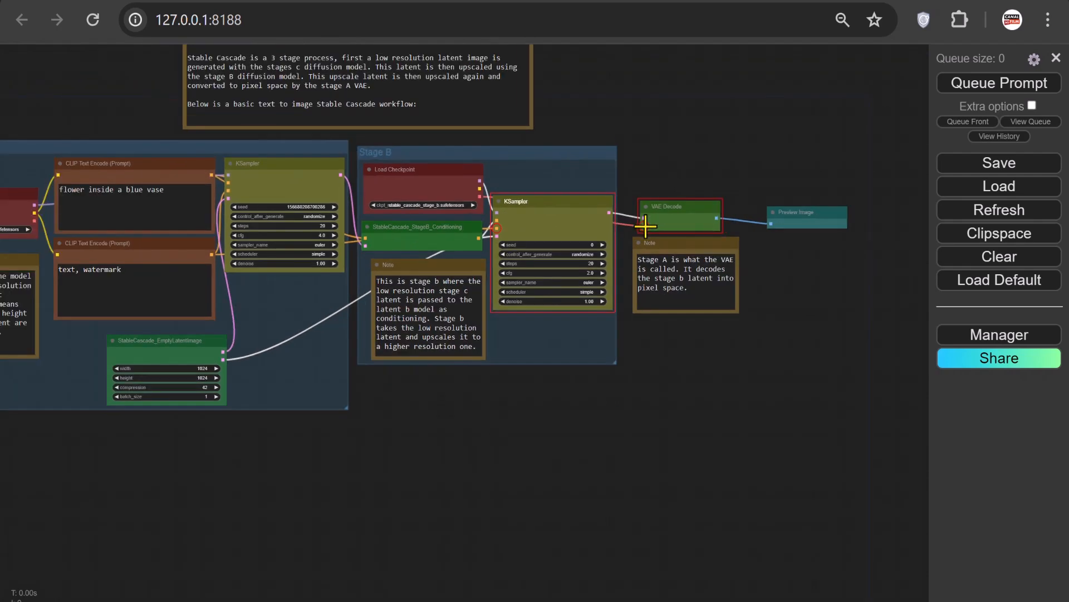
pyautogui.click(972, 88)
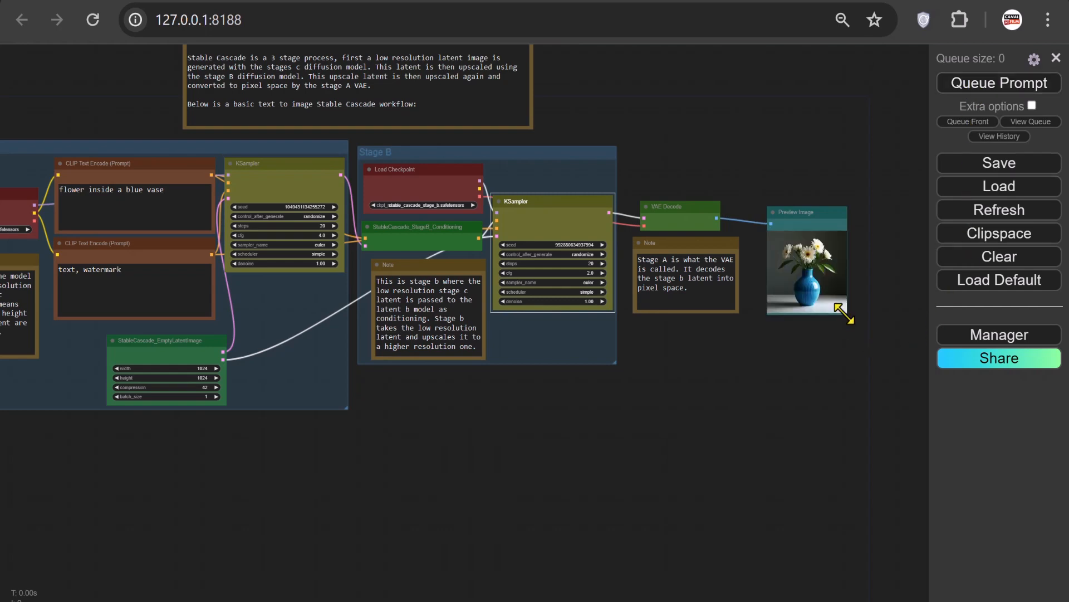
pyautogui.moveTo(844, 313); pyautogui.dragTo(963, 424)
pyautogui.moveTo(840, 462); pyautogui.dragTo(796, 467)
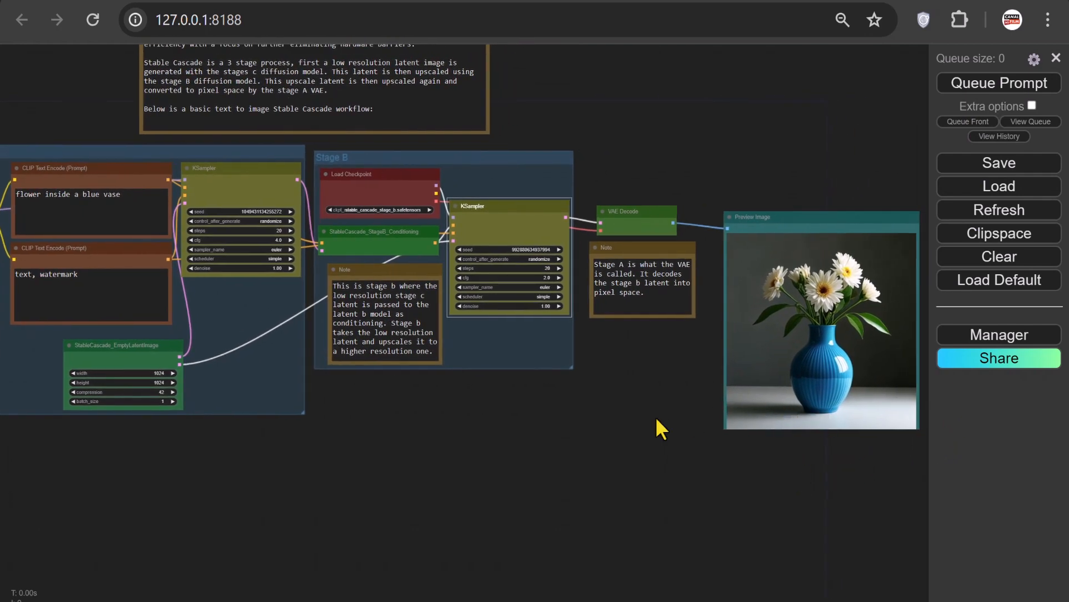
# Replace the positive prompt with "a guitar, 2d minimalistic icon, flat vector illustration, digital, smooth shadows".
pyautogui.scroll(7, 86, 124)
pyautogui.moveTo(86, 123); pyautogui.dragTo(357, 137)
pyautogui.moveTo(433, 281); pyautogui.dragTo(186, 271)
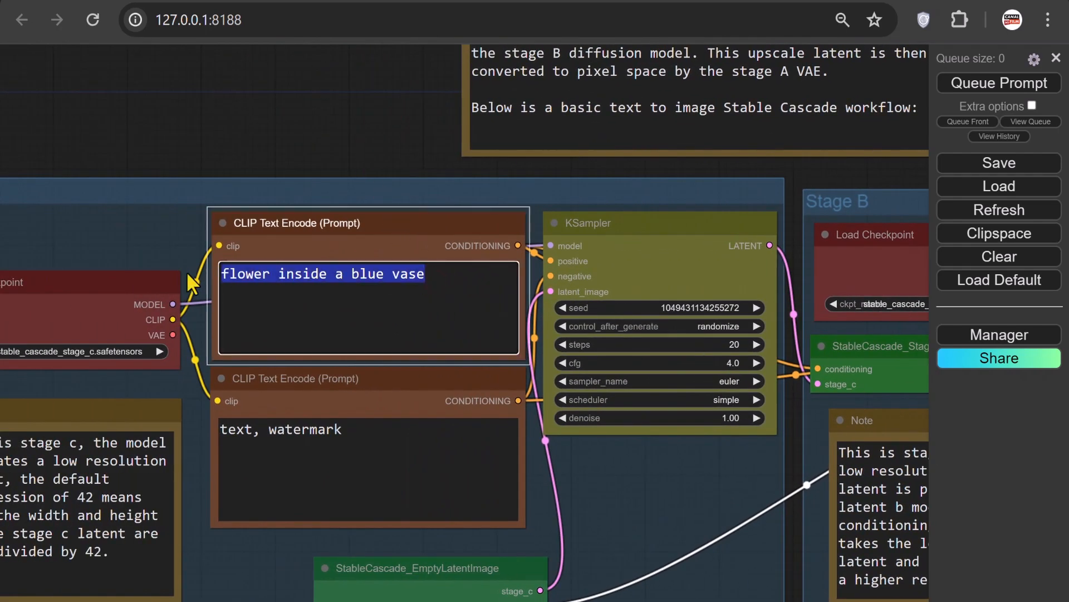
pyautogui.write('a guitar')
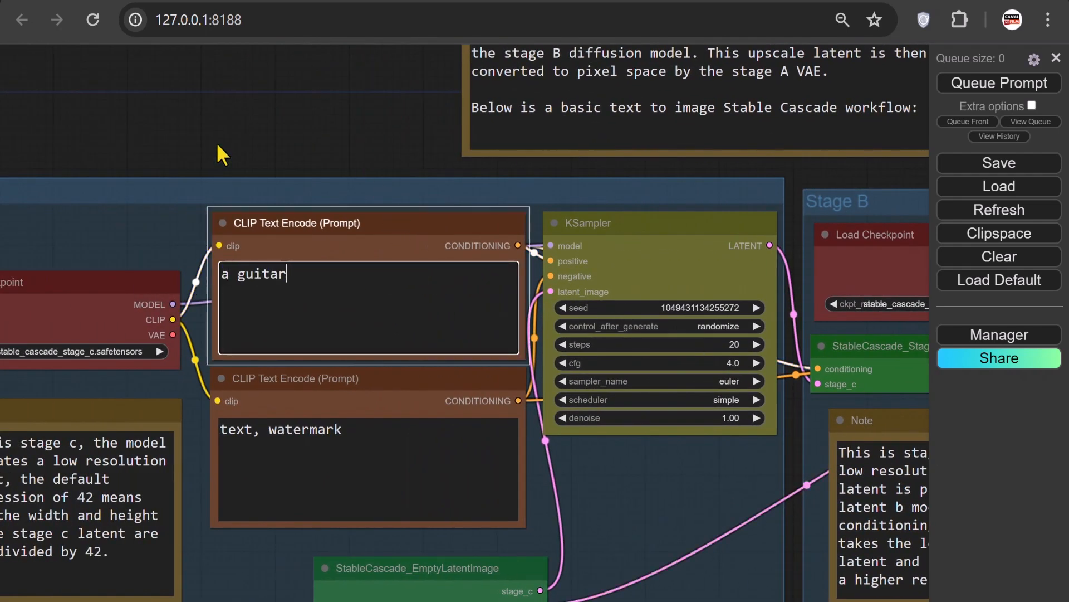
pyautogui.write(', 2d minimalistic icon')
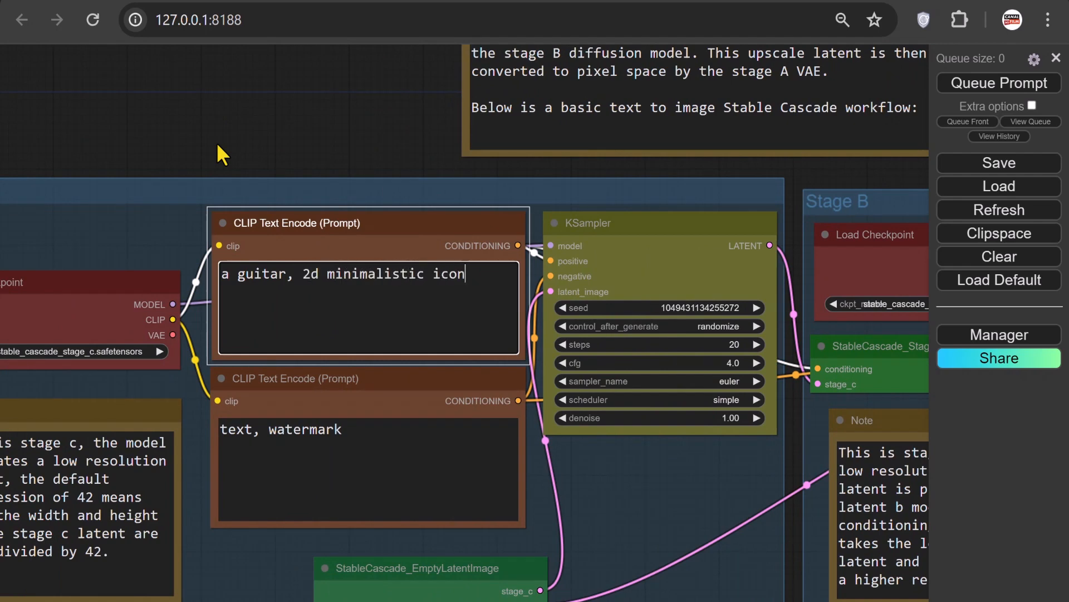
pyautogui.write(', flat vector illu')
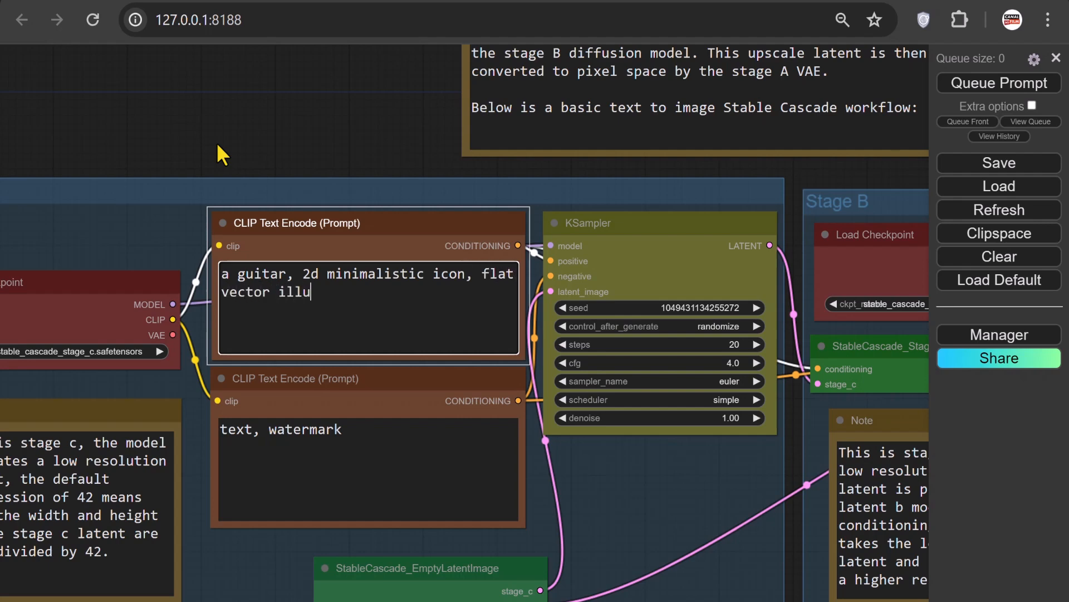
pyautogui.write('stration, digital, ')
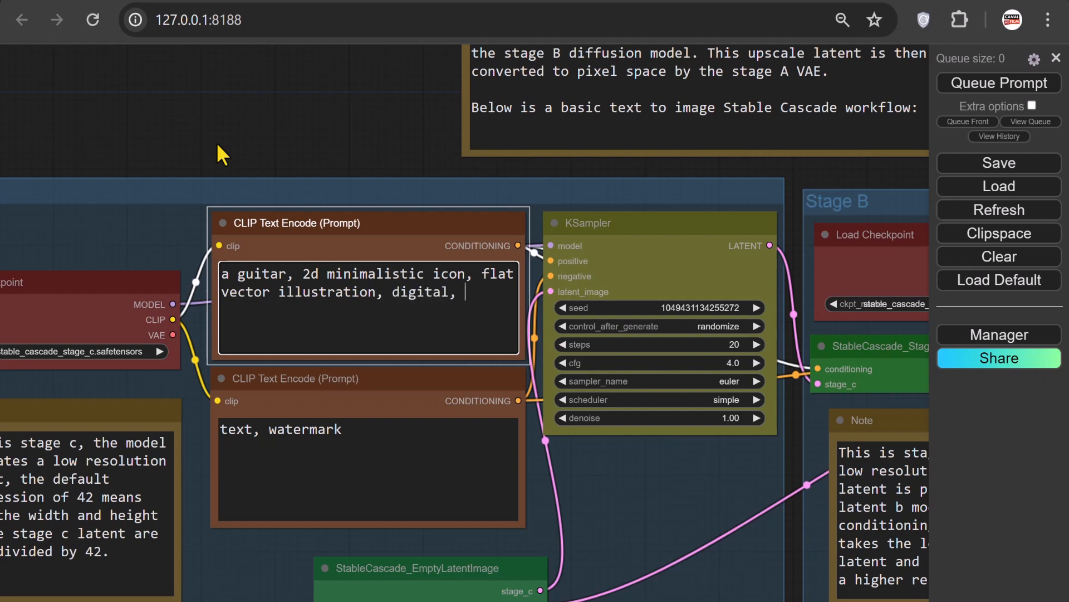
pyautogui.write('smooth shadow')
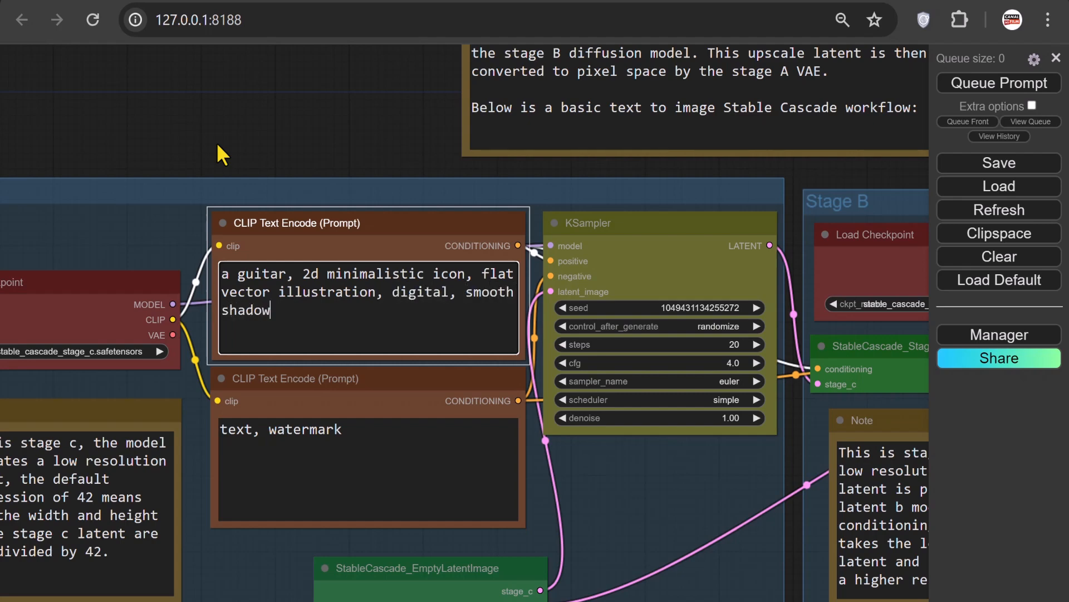
pyautogui.write('s')
# Queue the guitar icon prompt to generate its image.
pyautogui.scroll(-6, 218, 154)
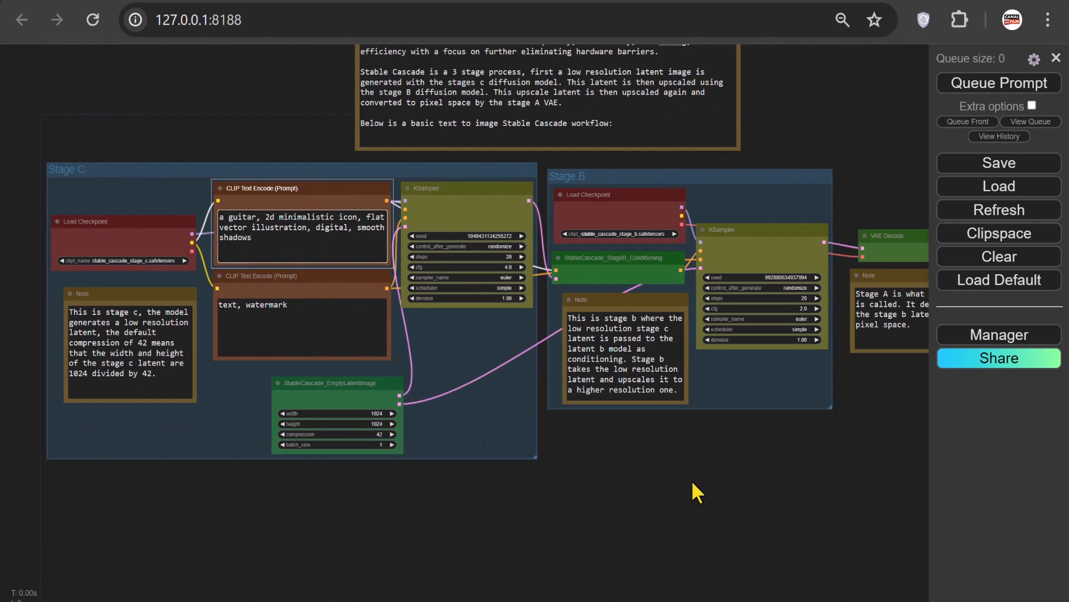
pyautogui.moveTo(691, 480); pyautogui.dragTo(379, 453)
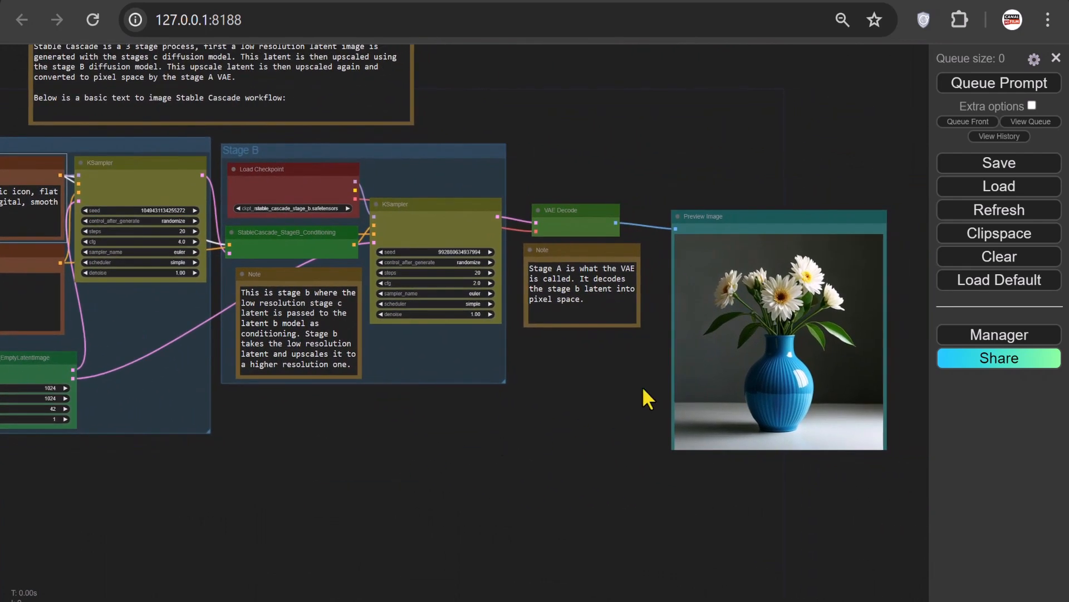
pyautogui.click(965, 89)
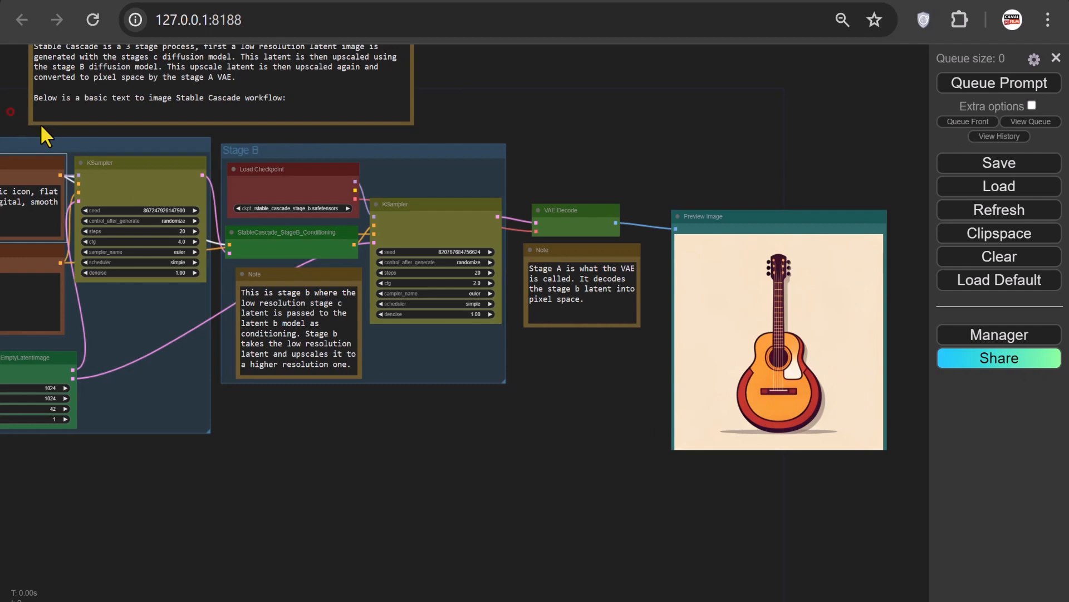
# Replace the positive prompt with "close up photo of a rabbit, forest in spring, haze, halation, bloom, dramatic atmosphere".
pyautogui.moveTo(40, 124); pyautogui.dragTo(457, 216)
pyautogui.scroll(5, 459, 220)
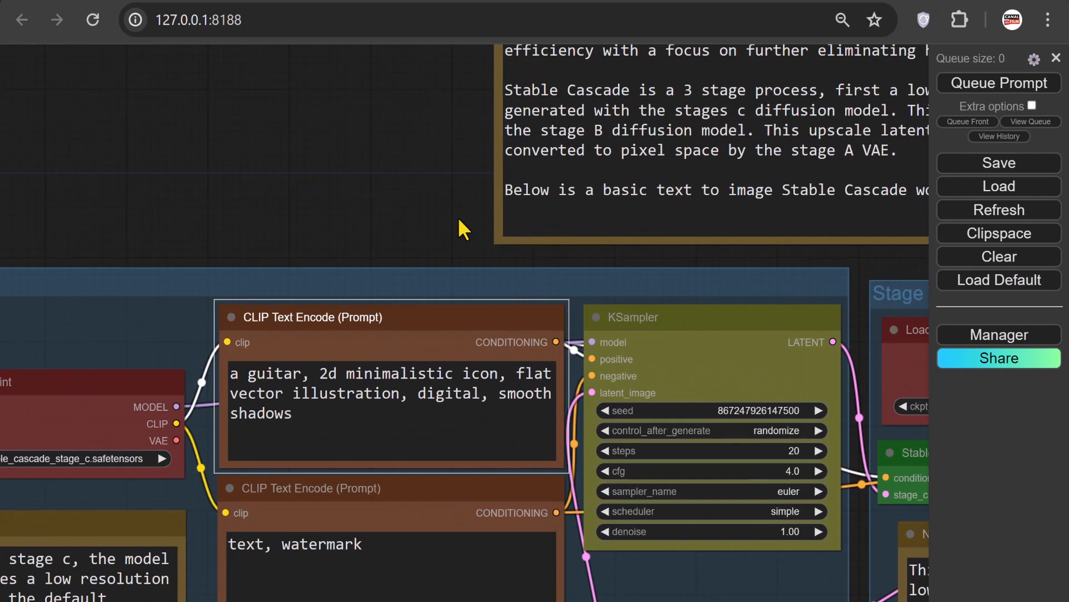
pyautogui.click(314, 415)
pyautogui.hotkey('ctrl', 'a')
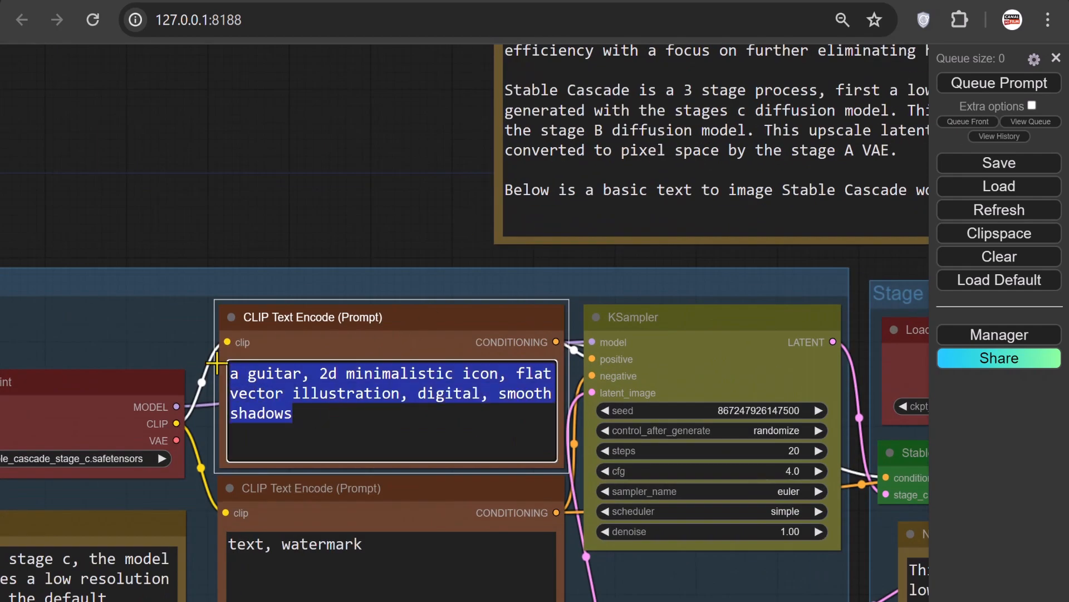
pyautogui.write('close ')
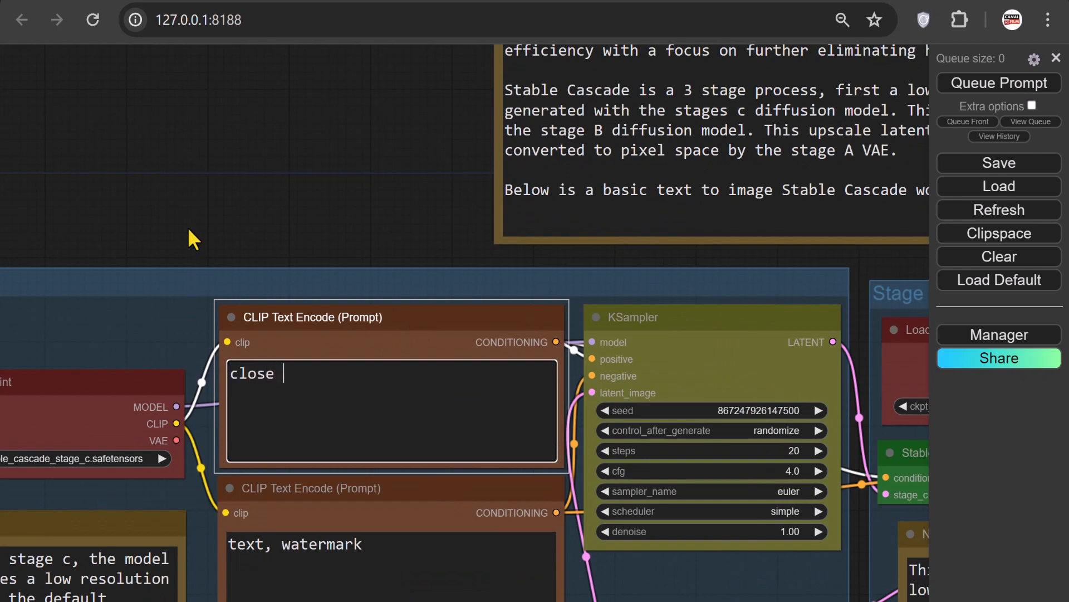
pyautogui.write('up photo o')
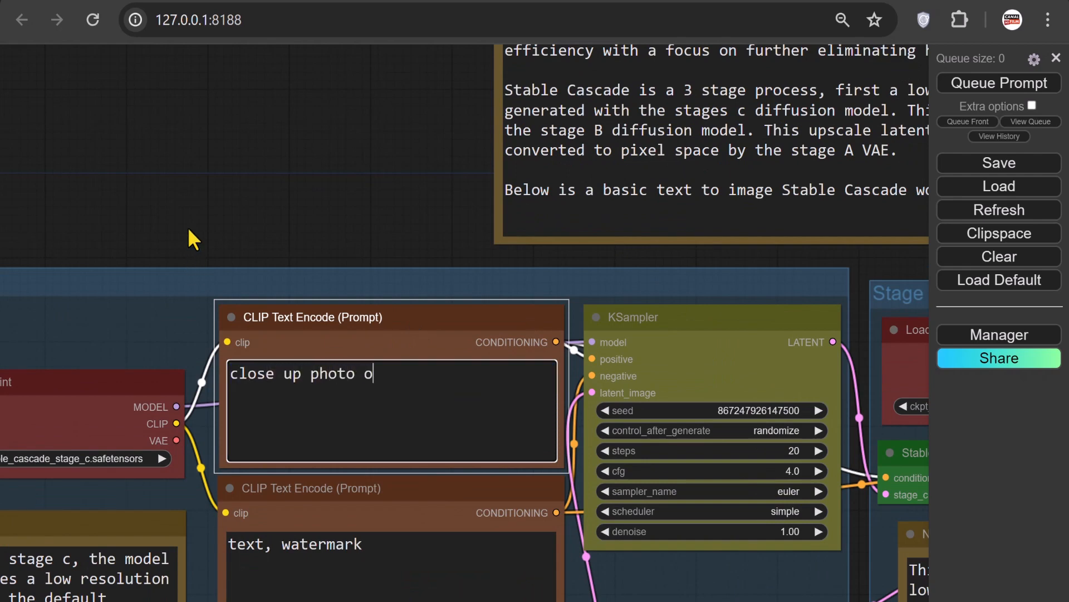
pyautogui.write('f a rabbit, forest in s')
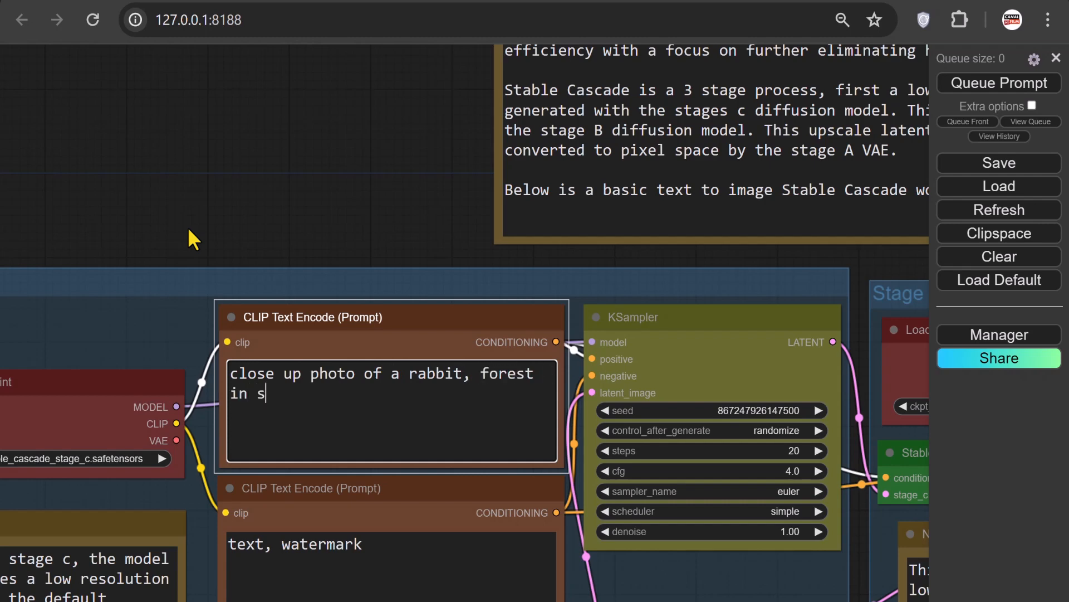
pyautogui.write('pring, haze')
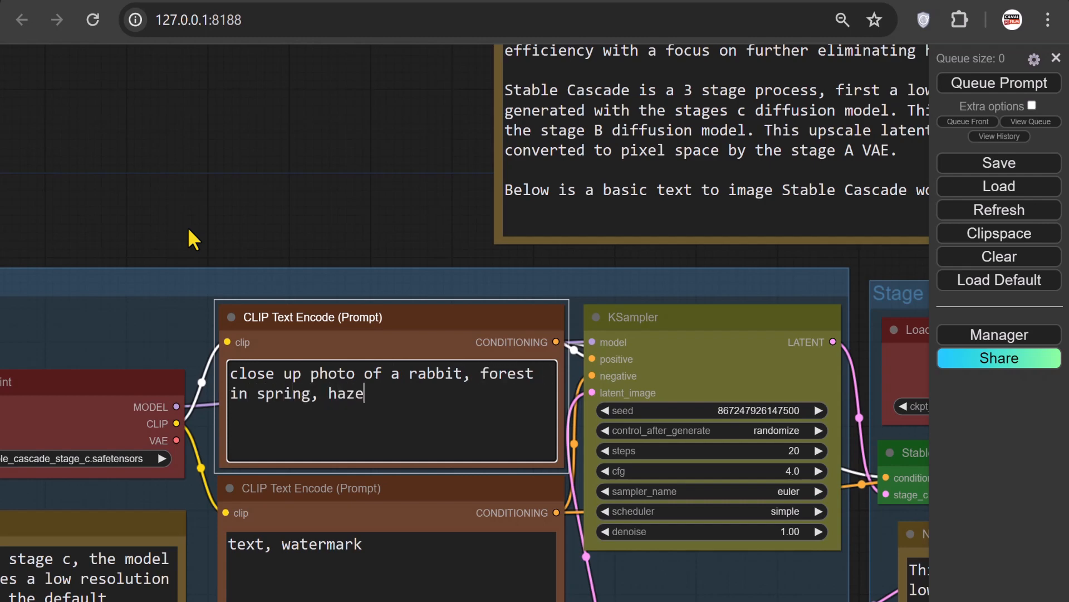
pyautogui.write(', halation,')
pyautogui.write('bloo')
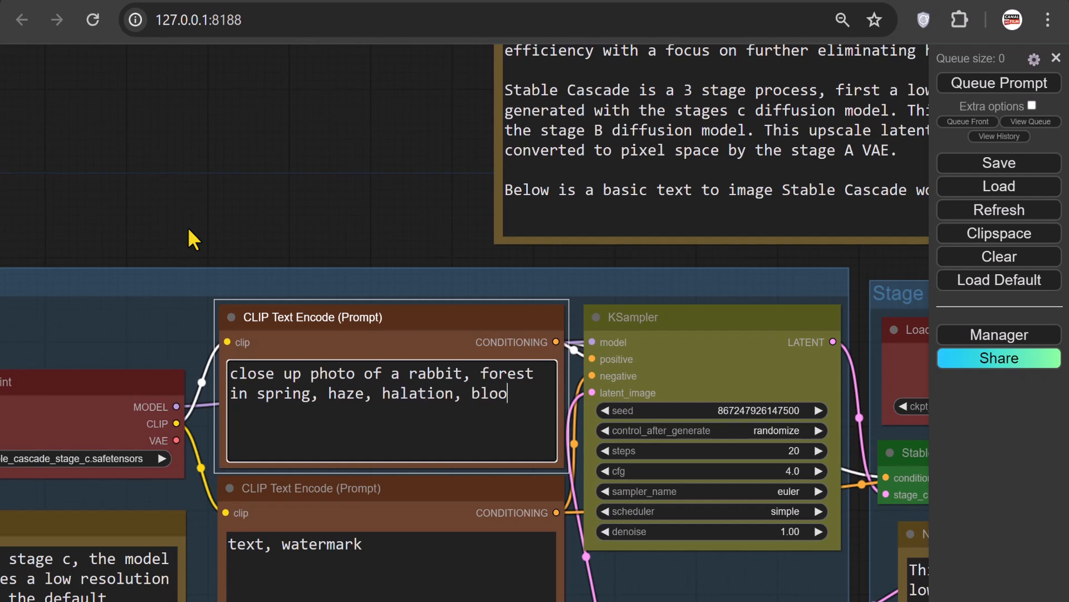
pyautogui.write('m, dramati')
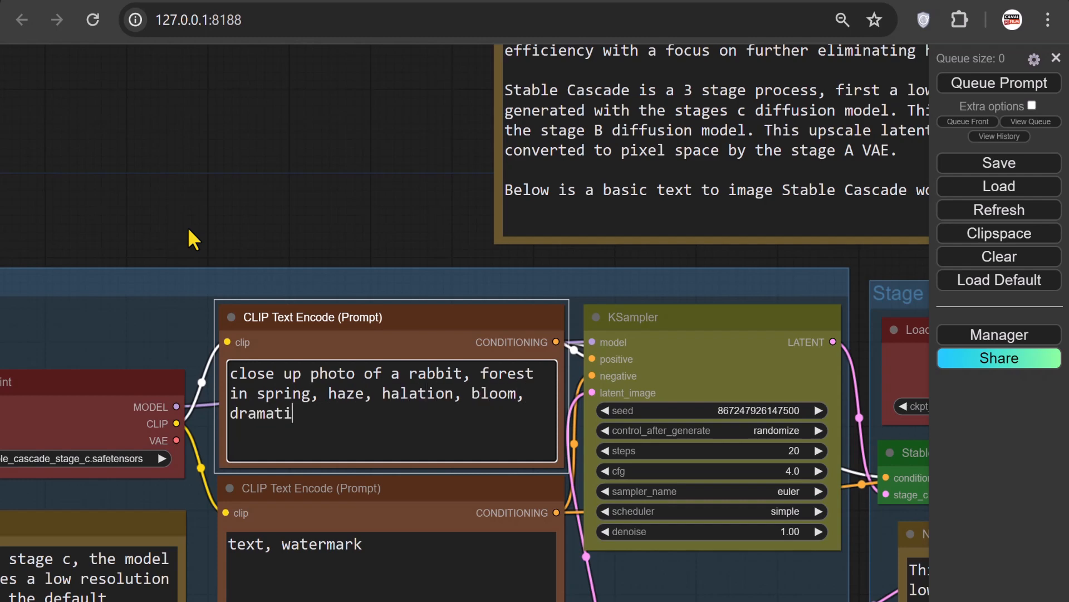
pyautogui.write('c atmosphere')
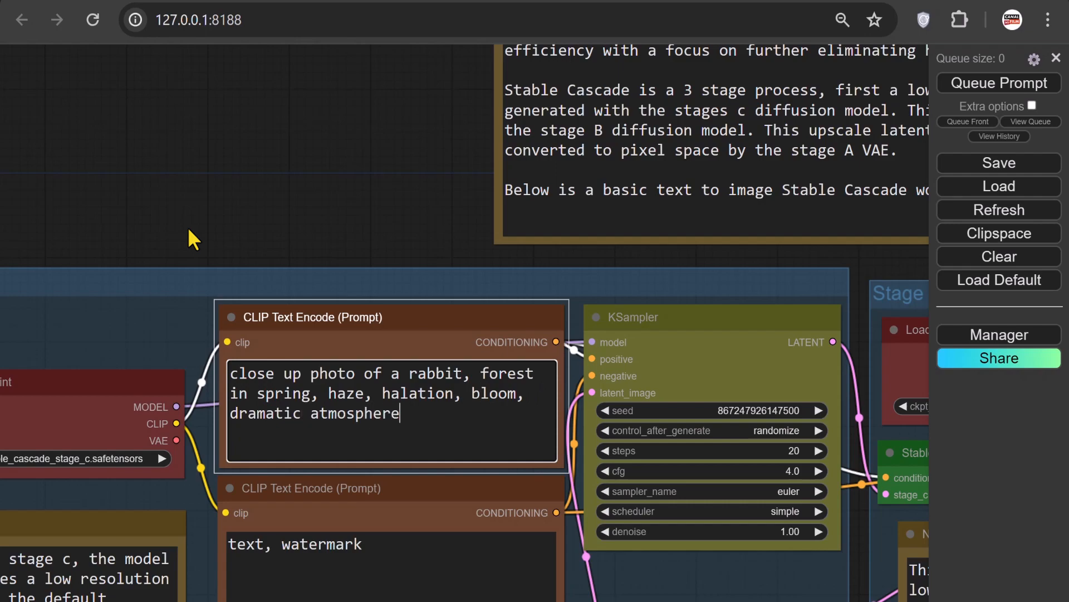
# Queue the rabbit photo prompt to generate its image.
pyautogui.scroll(-6, 188, 226)
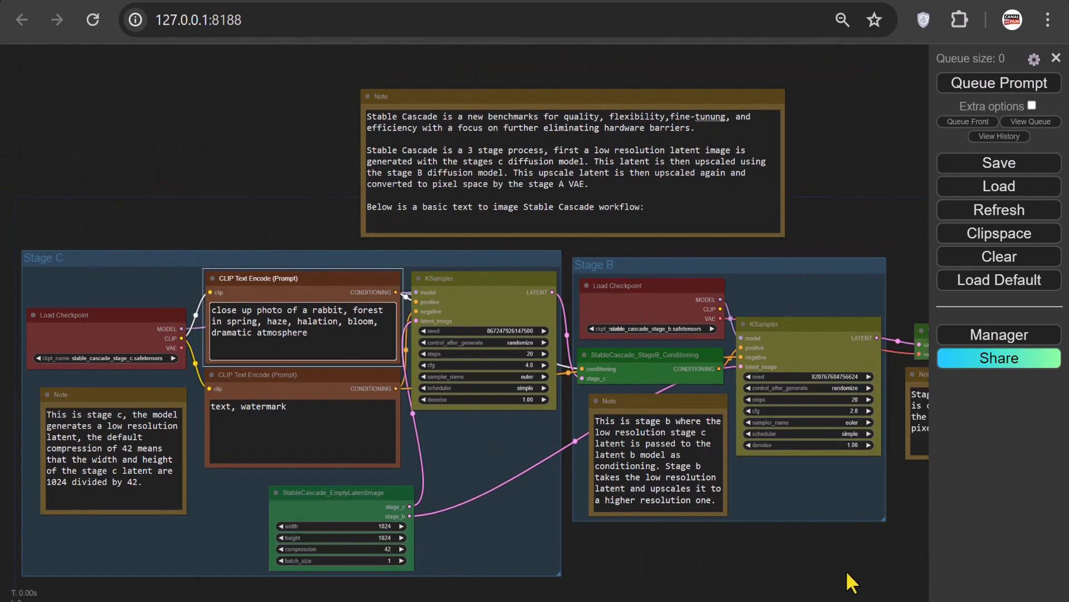
pyautogui.moveTo(824, 570); pyautogui.dragTo(396, 520)
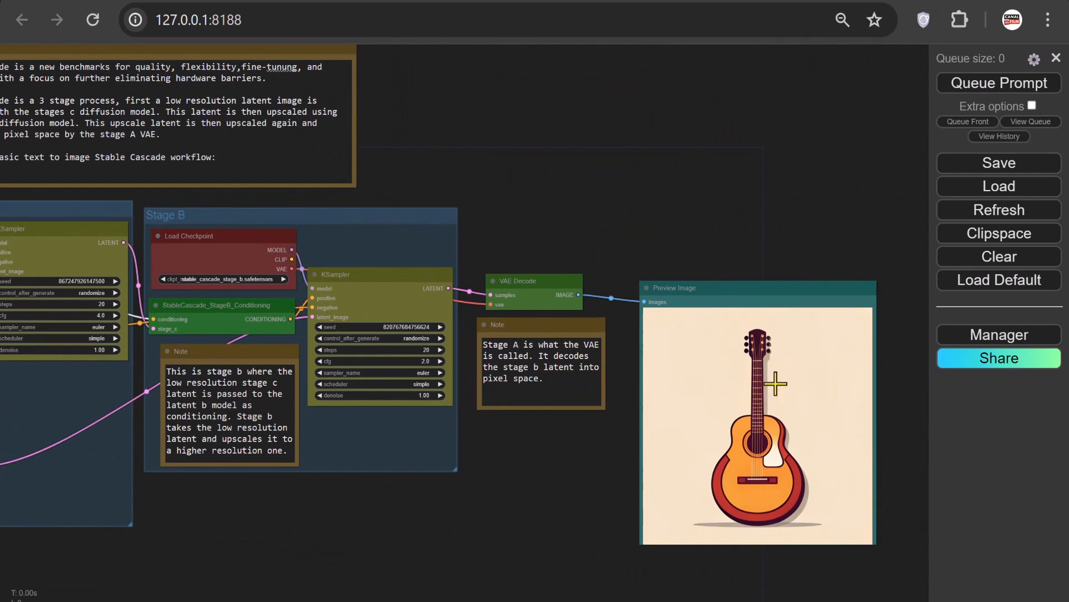
pyautogui.click(982, 90)
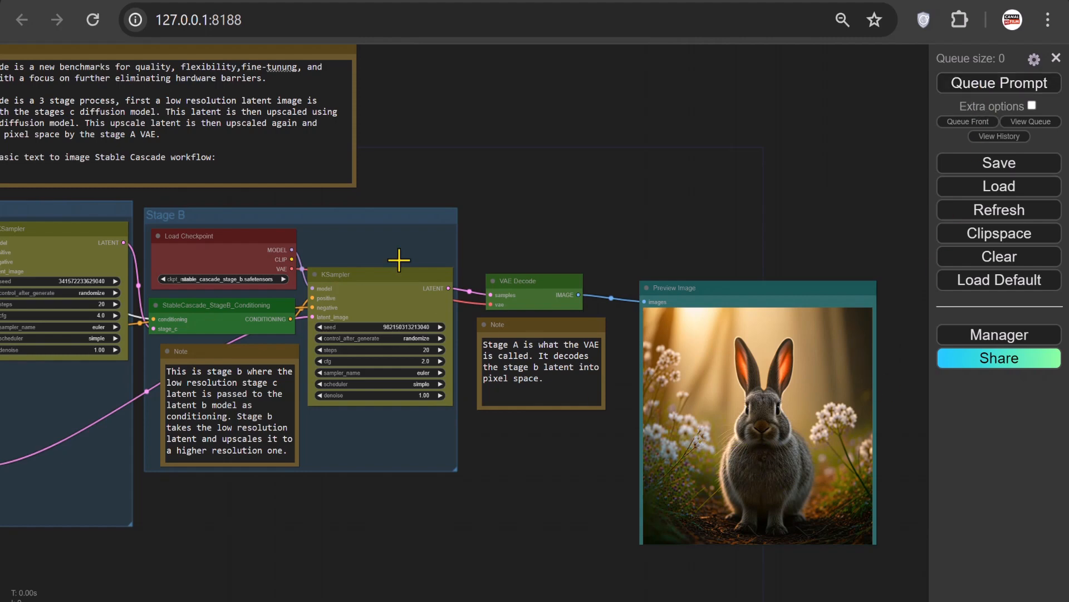
# Replace the positive prompt with "realistic futuristic city-downtown with short building, sunset".
pyautogui.moveTo(370, 186); pyautogui.dragTo(819, 190)
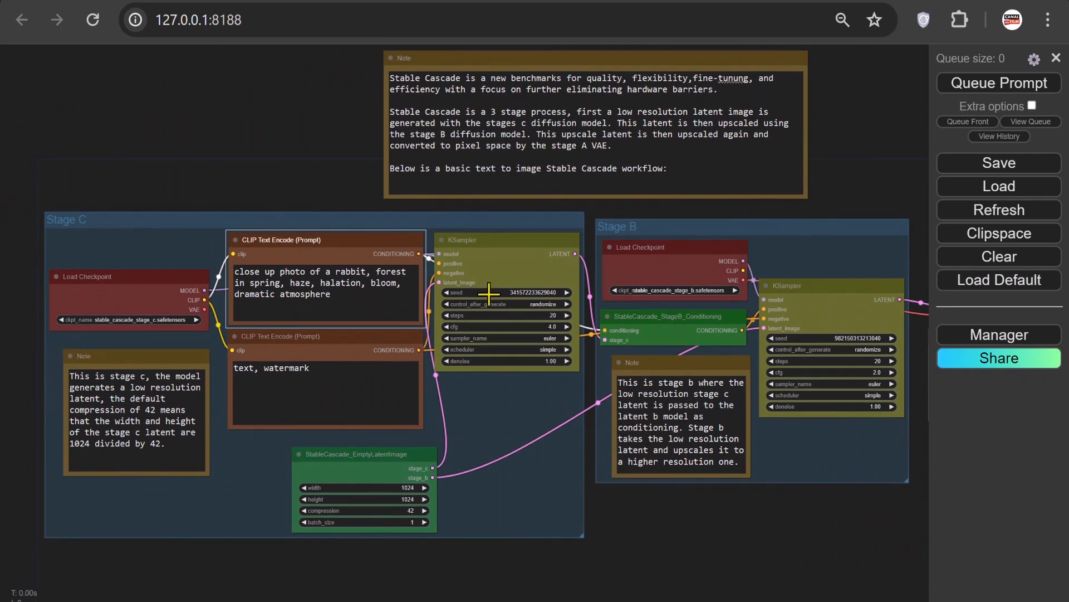
pyautogui.scroll(4, 284, 247)
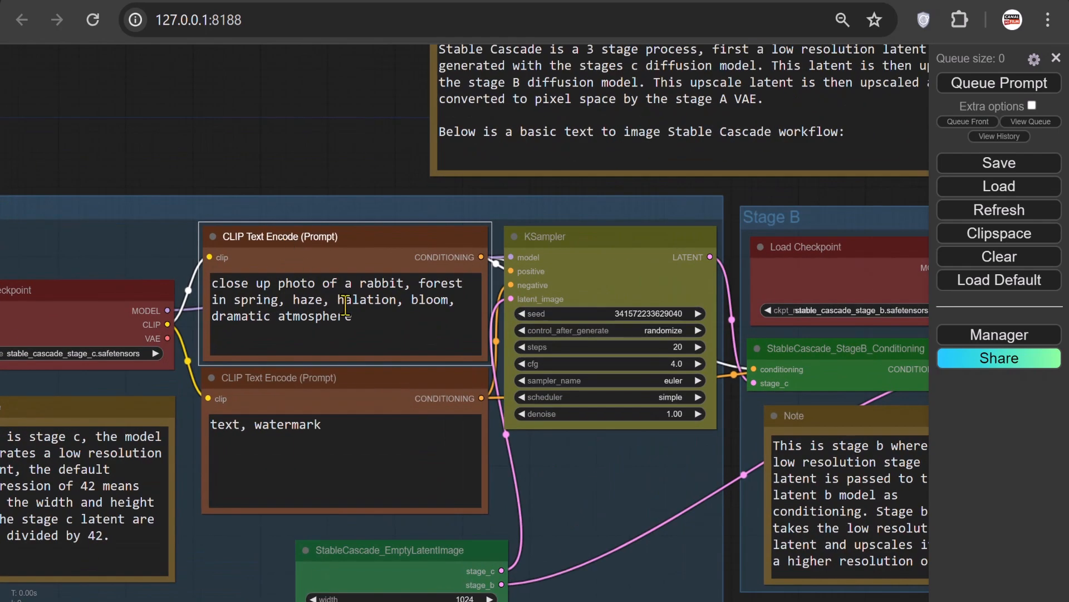
pyautogui.moveTo(360, 316); pyautogui.dragTo(189, 236)
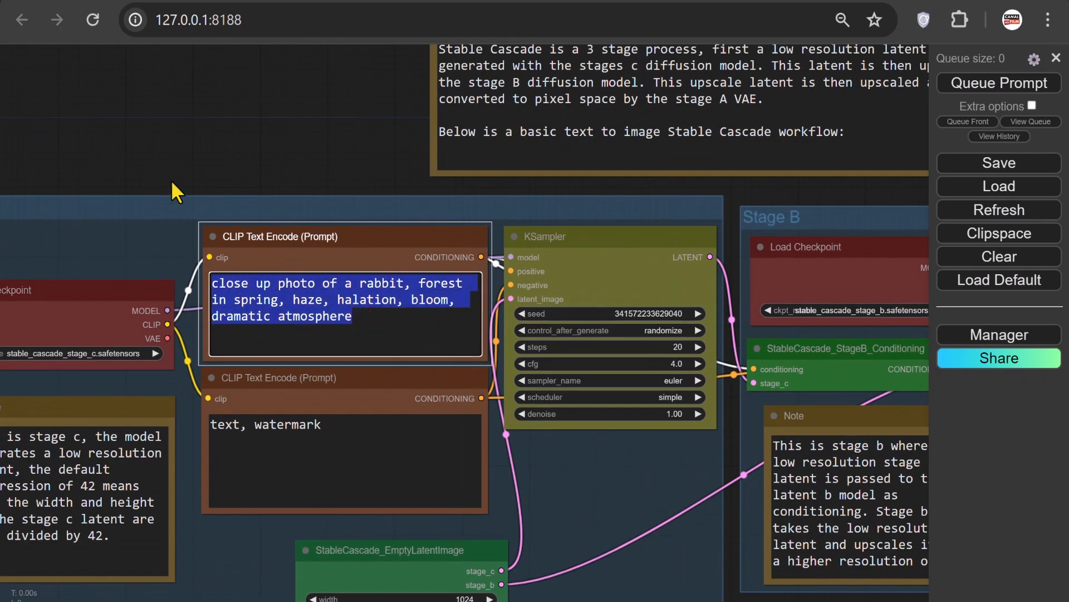
pyautogui.write('realistic f')
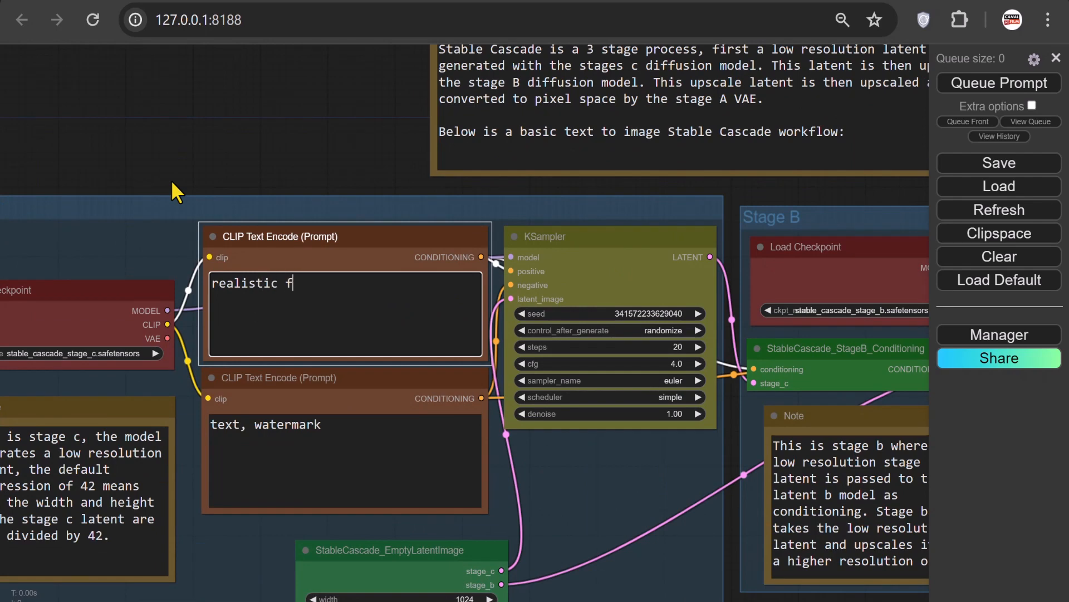
pyautogui.write('uturistic city-downtown')
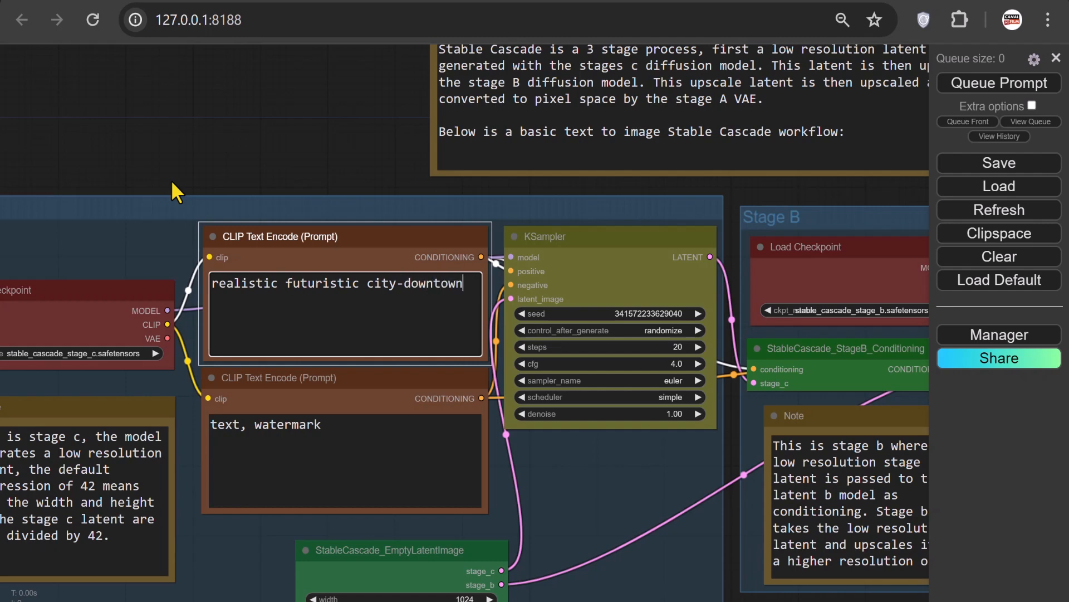
pyautogui.write(' with short build')
pyautogui.press('BackSpace')
pyautogui.press('BackSpace')
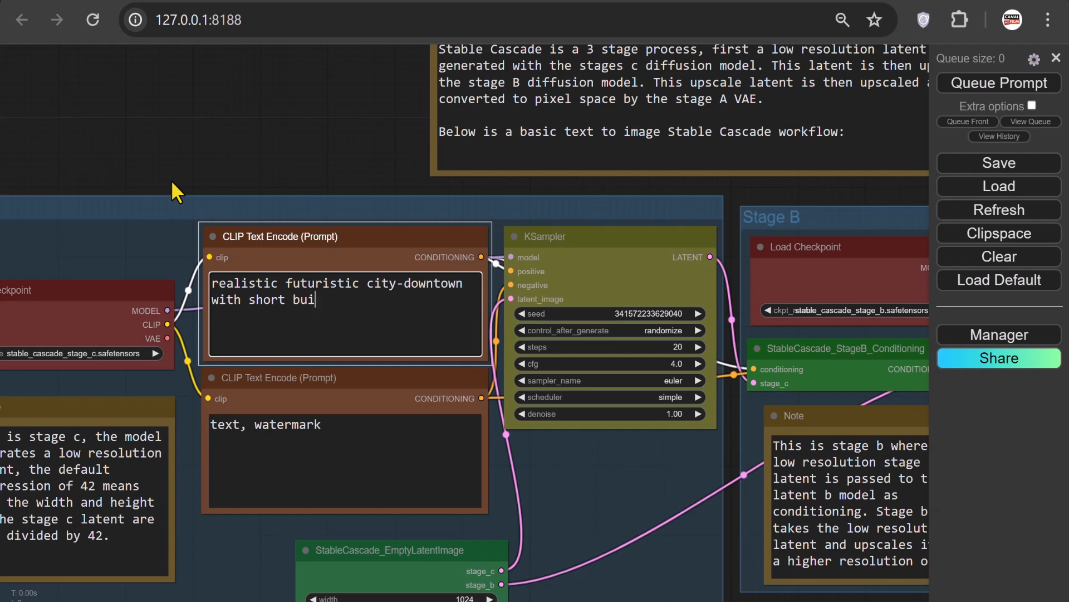
pyautogui.write('lding, sunset')
# Queue the futuristic city sunset prompt to generate its image.
pyautogui.scroll(-4, 172, 180)
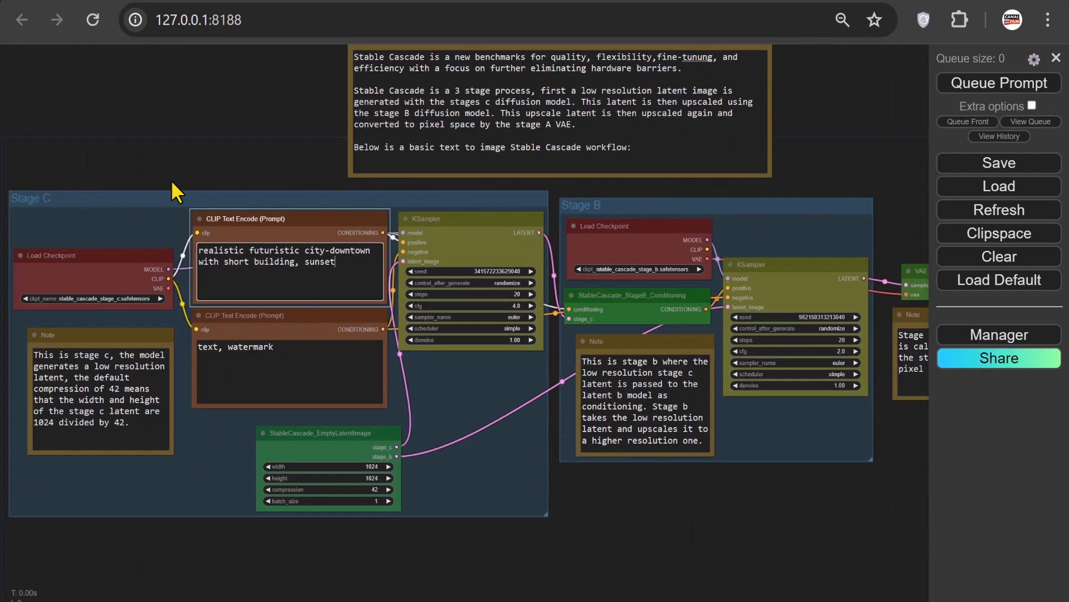
pyautogui.moveTo(784, 534); pyautogui.dragTo(414, 560)
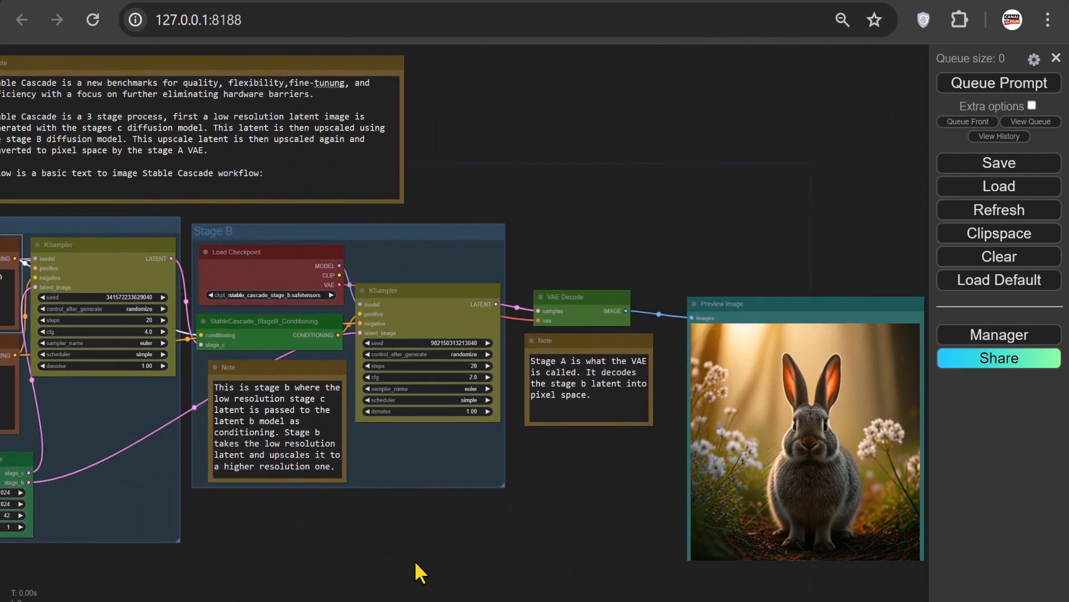
pyautogui.click(953, 85)
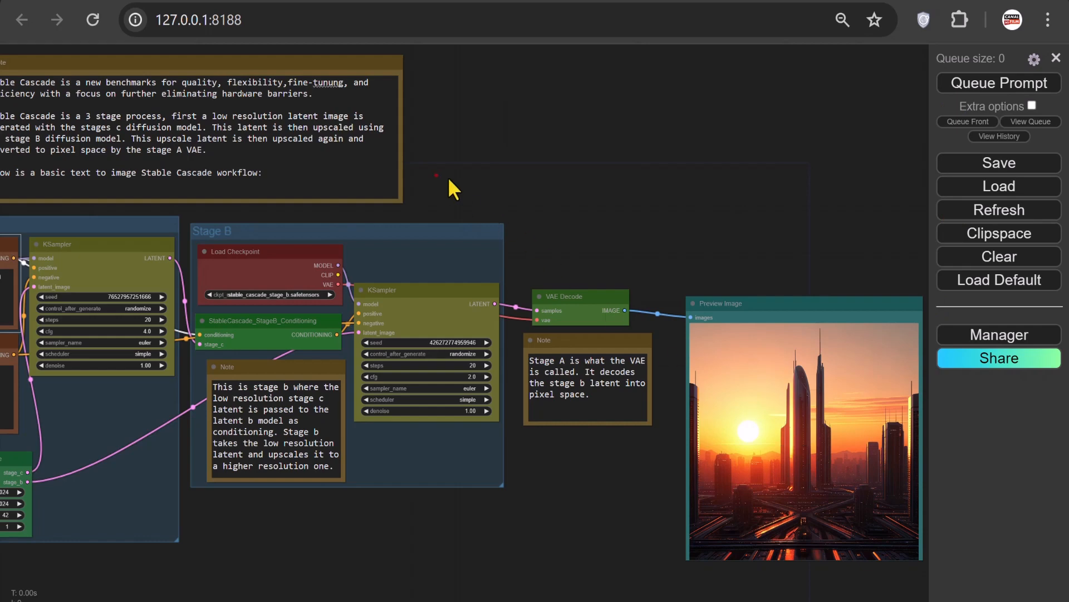
# Replace the positive prompt with "a real picture of a female captain on the deck of a ship, natural lighting".
pyautogui.moveTo(448, 176); pyautogui.dragTo(780, 171)
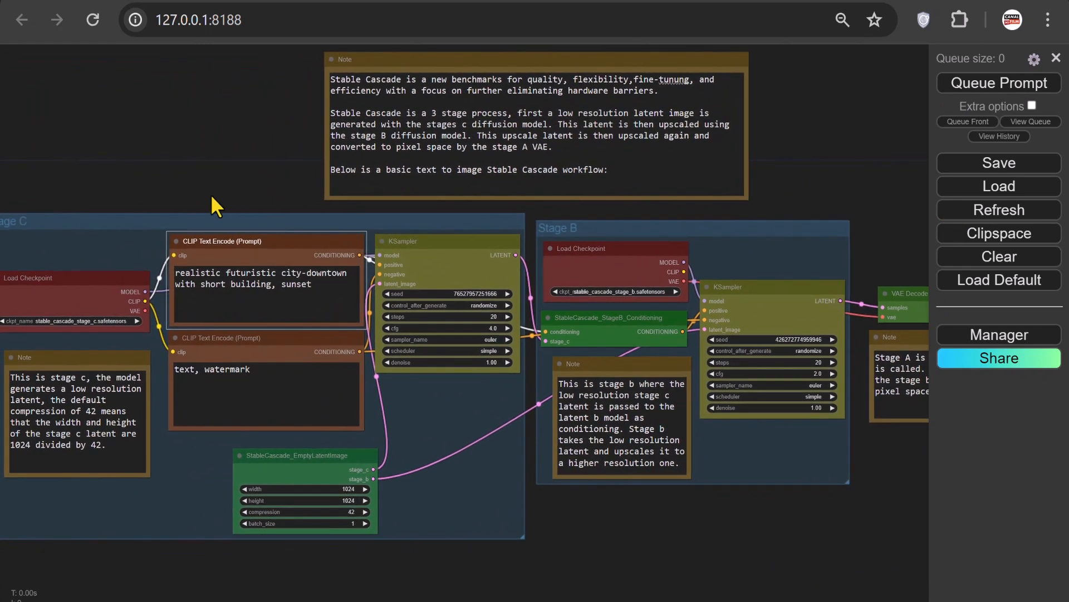
pyautogui.scroll(5, 211, 194)
pyautogui.moveTo(390, 341); pyautogui.dragTo(104, 203)
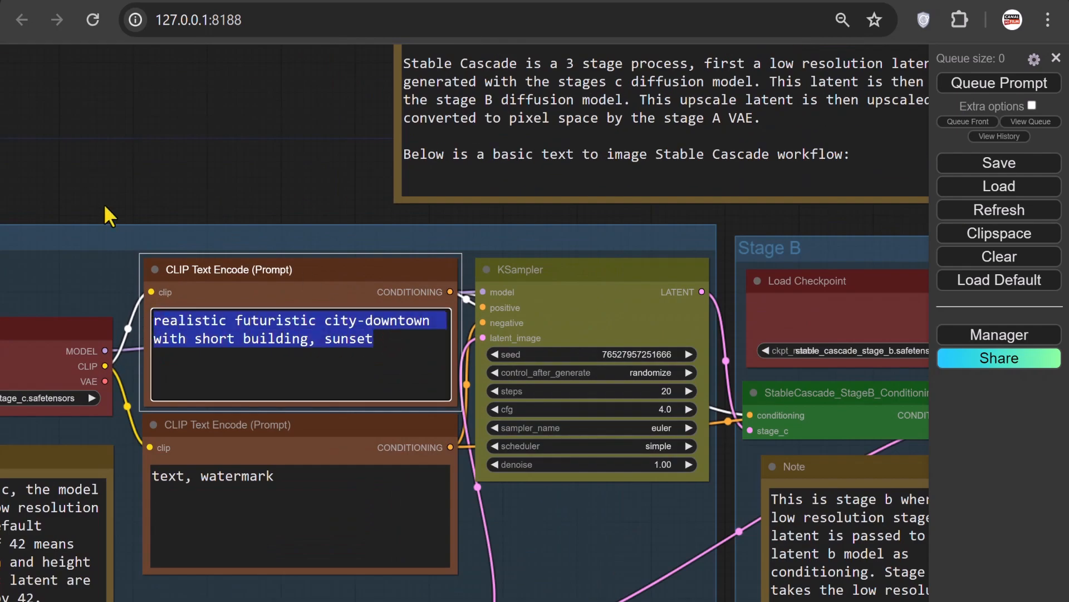
pyautogui.write('a real ')
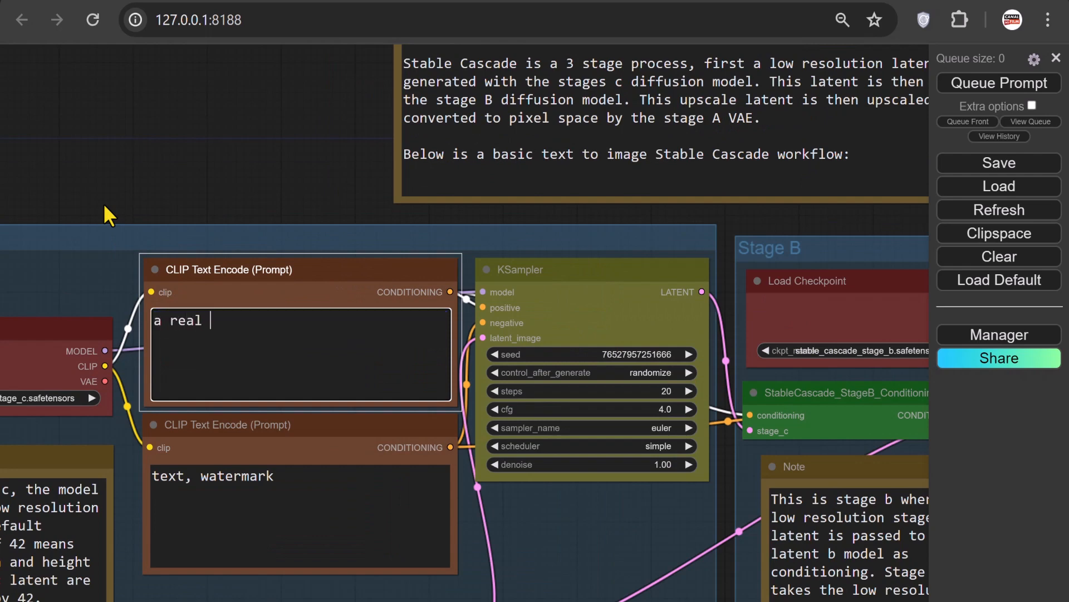
pyautogui.write('picture of a female ca')
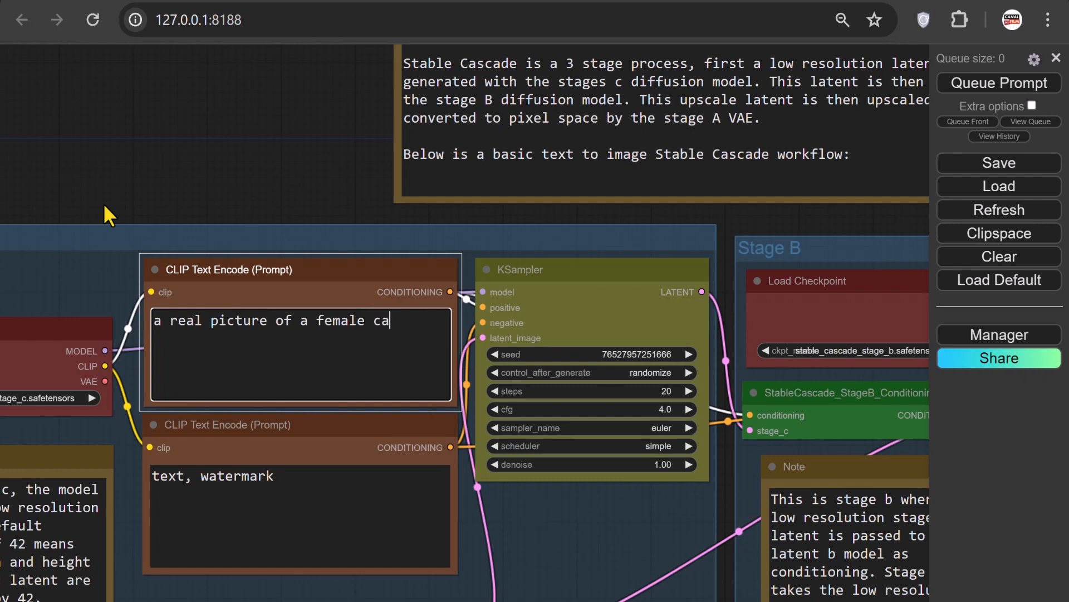
pyautogui.write('ptain on the deck')
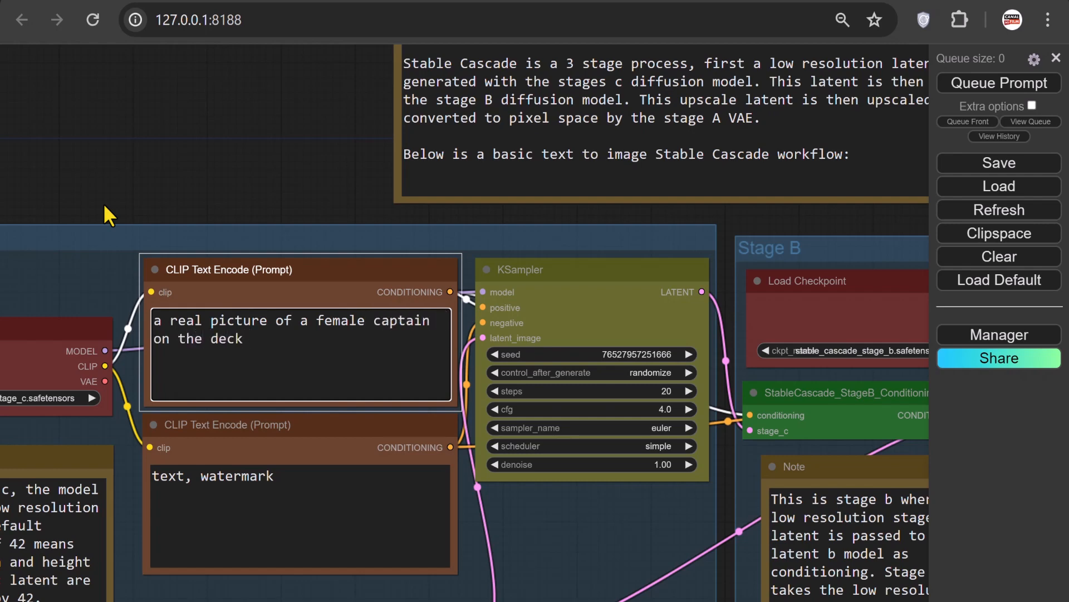
pyautogui.write(' of a ship, natural lighting')
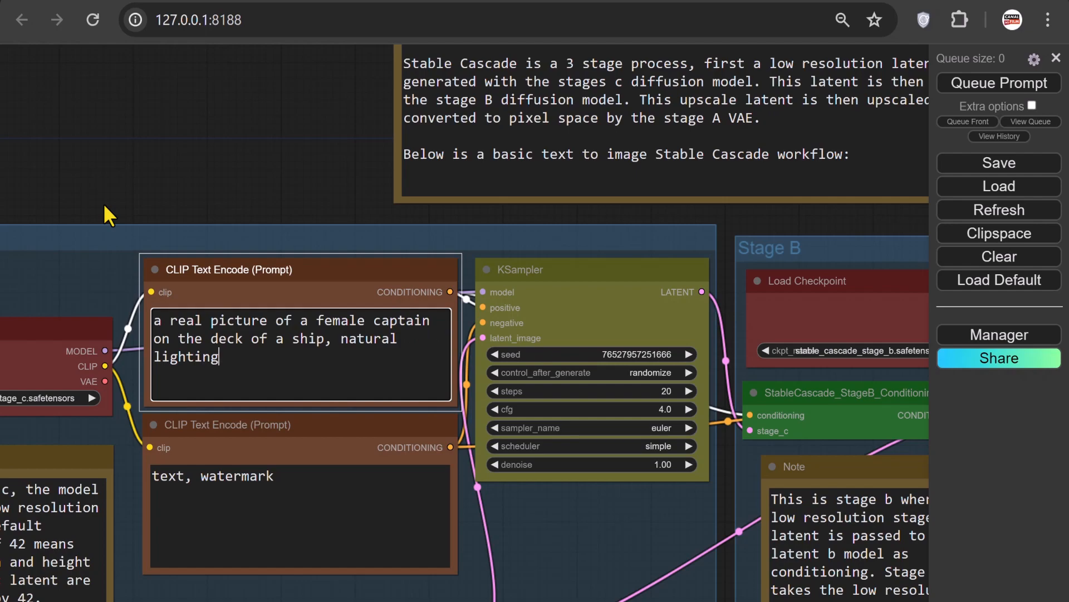
# Queue the female ship captain prompt and inspect the generated image in the Preview Image node.
pyautogui.scroll(-4, 105, 203)
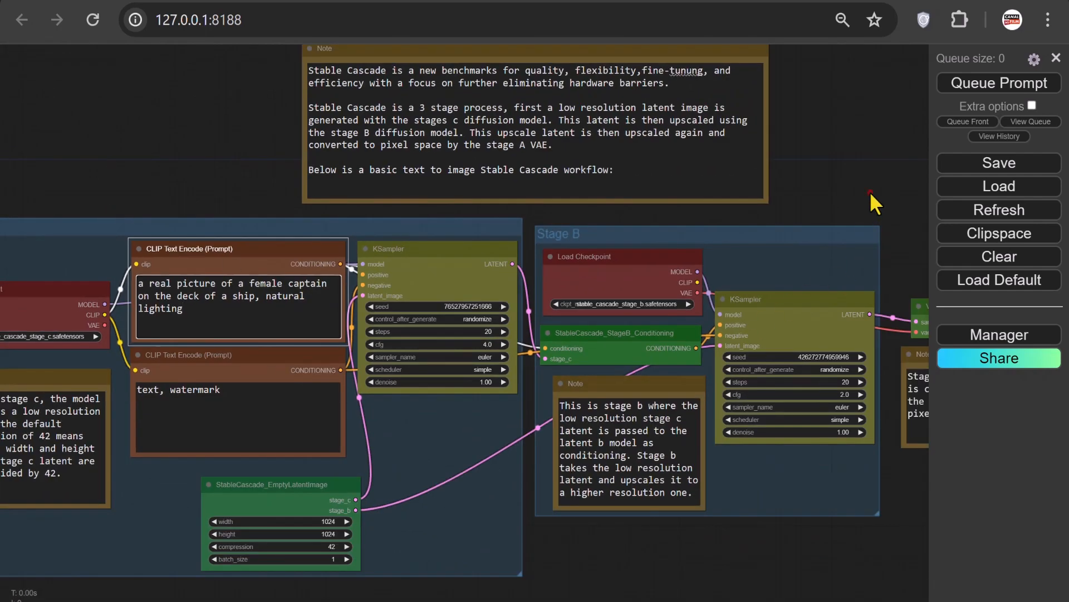
pyautogui.moveTo(873, 202); pyautogui.dragTo(443, 157)
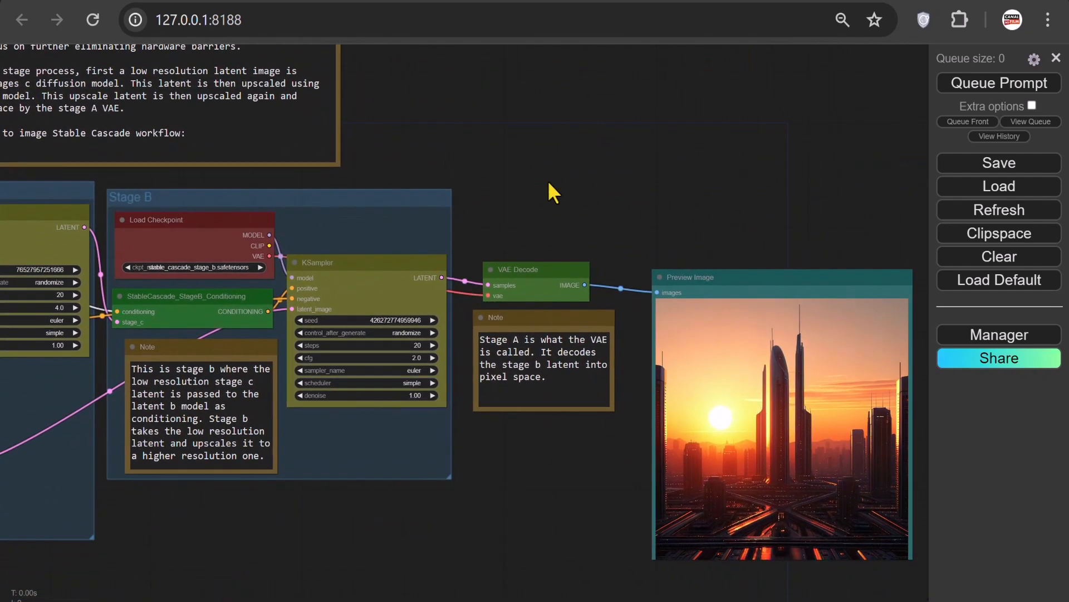
pyautogui.click(958, 85)
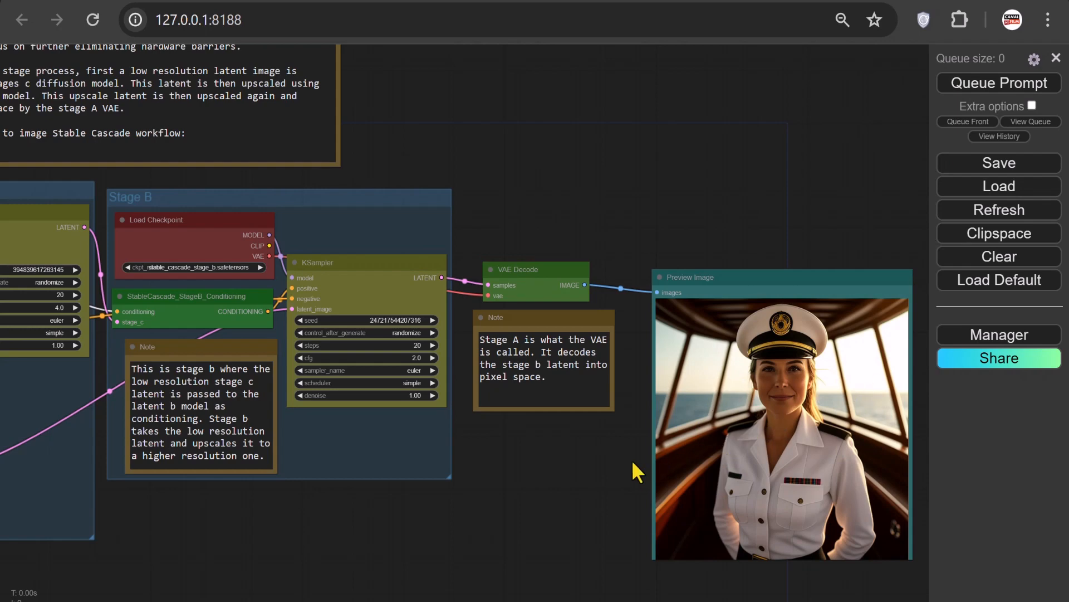
pyautogui.scroll(5, 632, 460)
pyautogui.moveTo(630, 459); pyautogui.dragTo(416, 437)
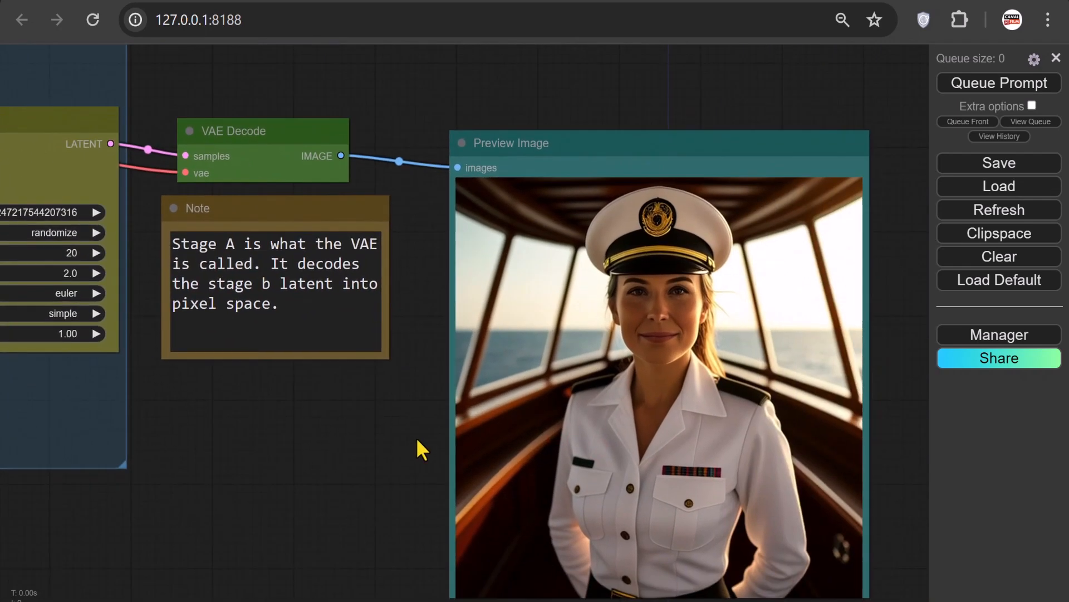